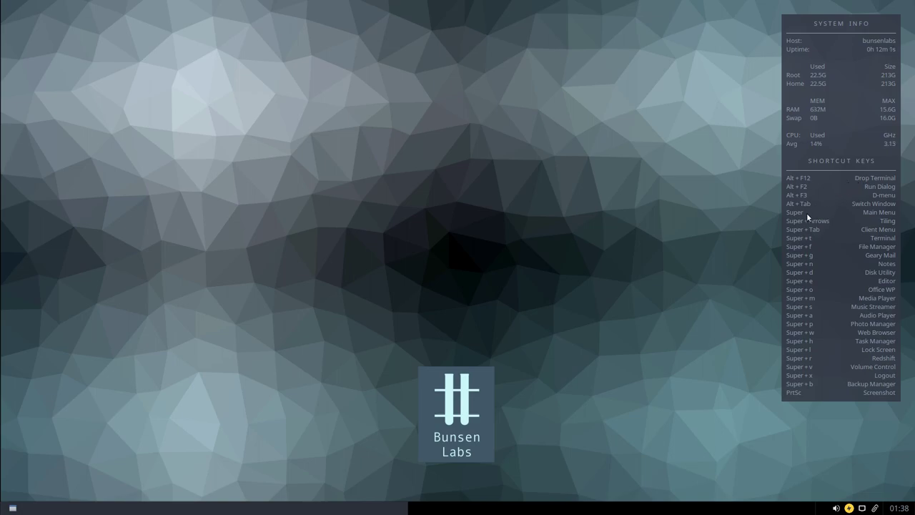
Examine the desktop's main menu, including its application entries and the System, Display Keybinds and Audio Testing submenus
{"action": "right_click", "coordinate": [612, 210]}
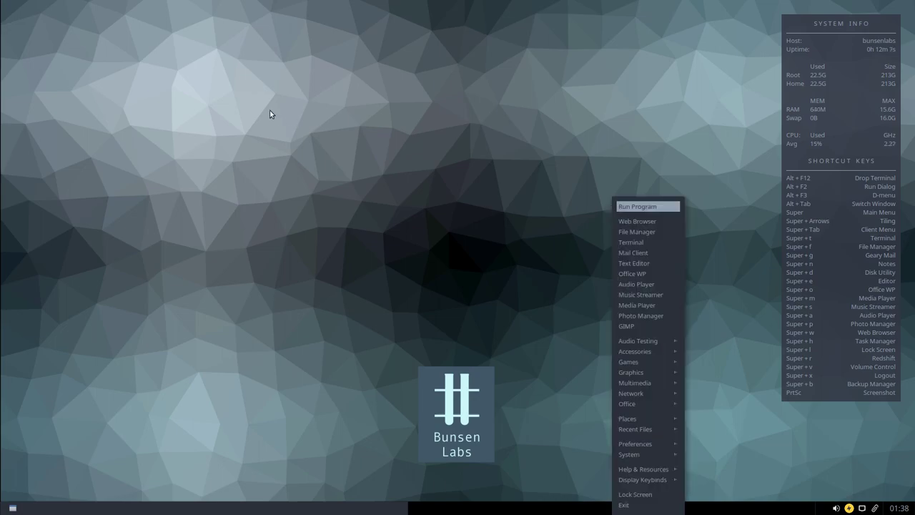
{"action": "left_click", "coordinate": [235, 82]}
{"action": "right_click", "coordinate": [234, 82]}
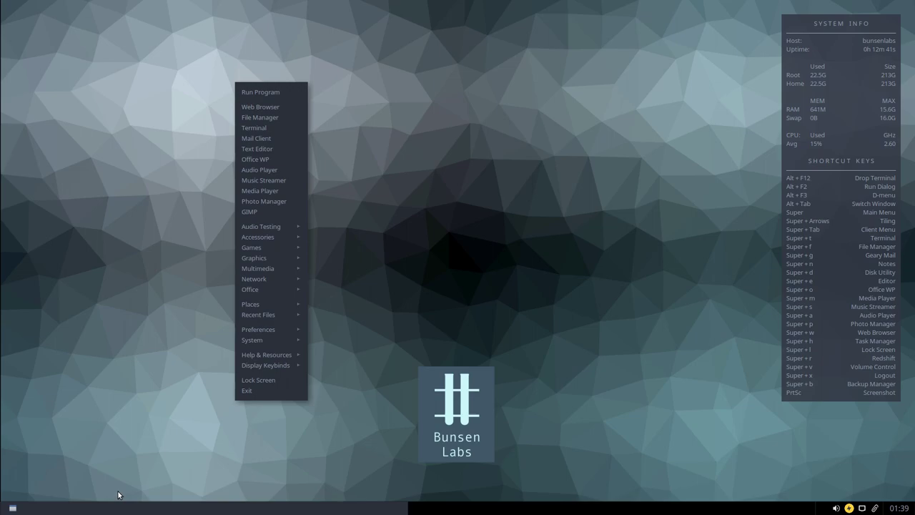
{"action": "left_click", "coordinate": [144, 84]}
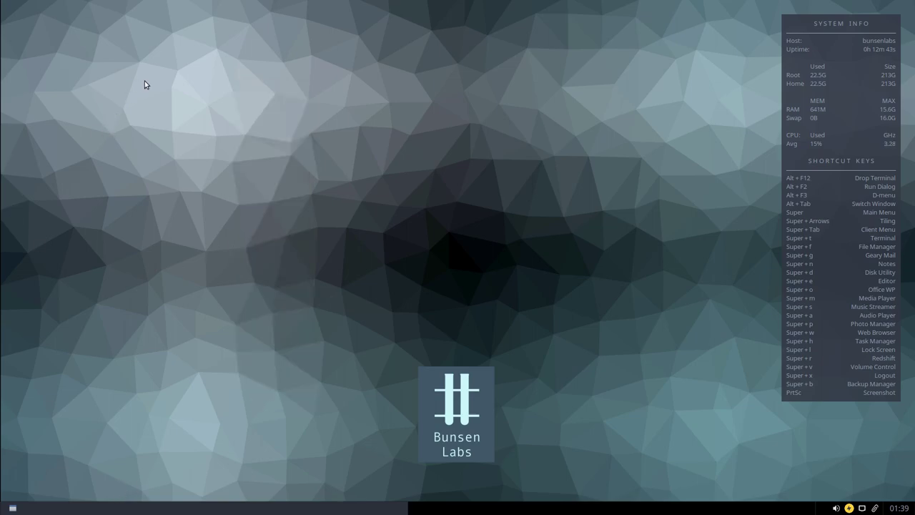
{"action": "right_click", "coordinate": [173, 93]}
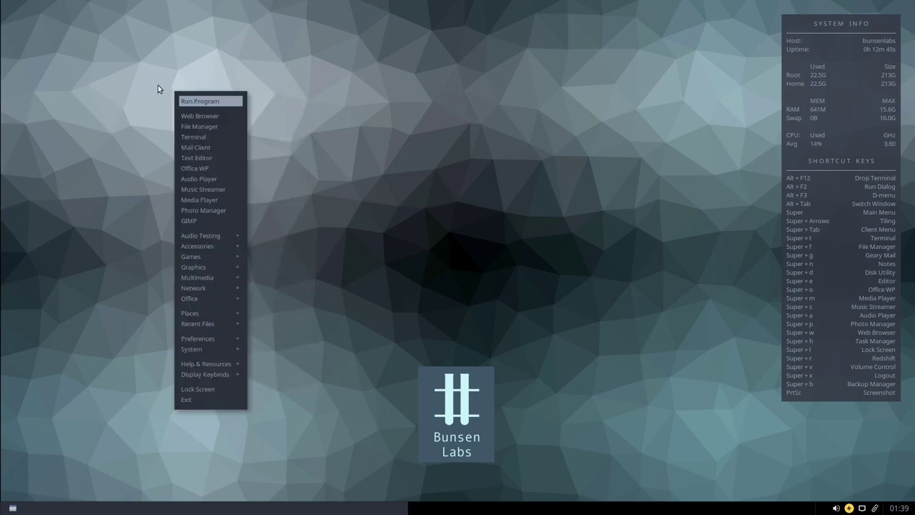
{"action": "left_click", "coordinate": [150, 87]}
{"action": "right_click", "coordinate": [200, 91]}
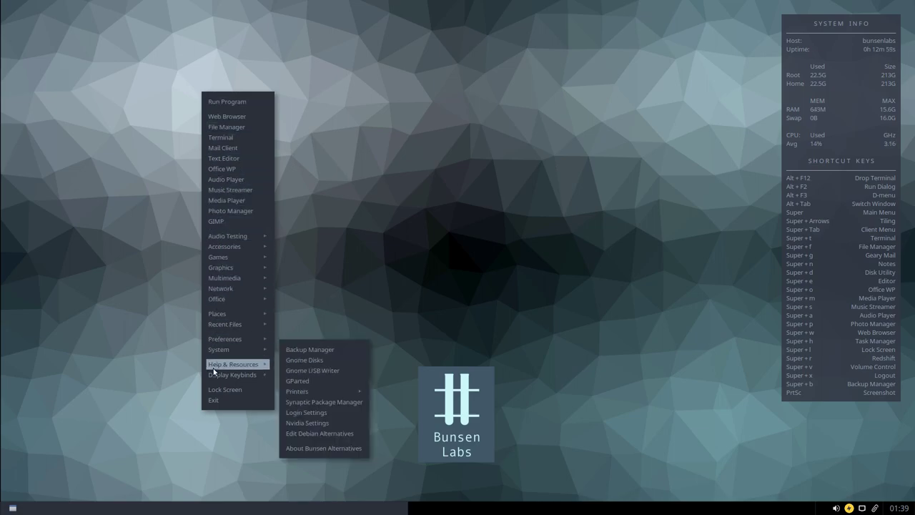
{"action": "mouse_move", "coordinate": [237, 308]}
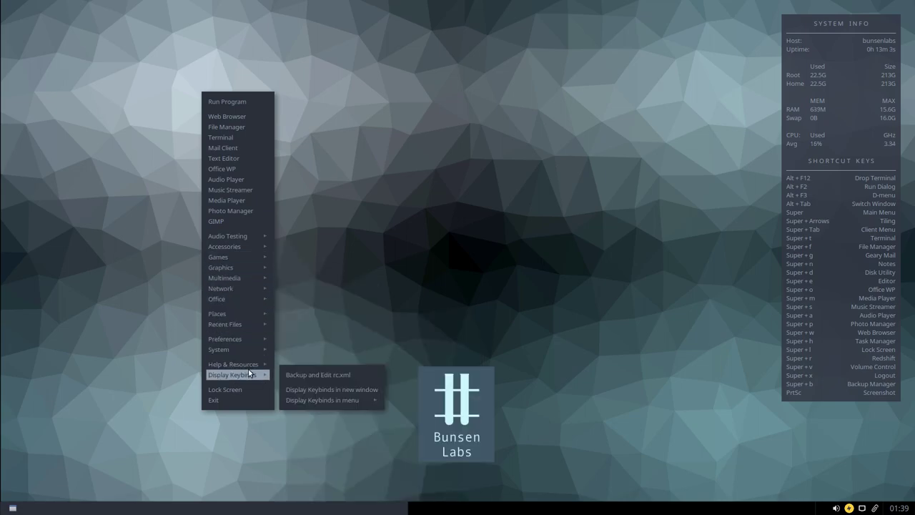
{"action": "mouse_move", "coordinate": [248, 339]}
{"action": "mouse_move", "coordinate": [243, 256]}
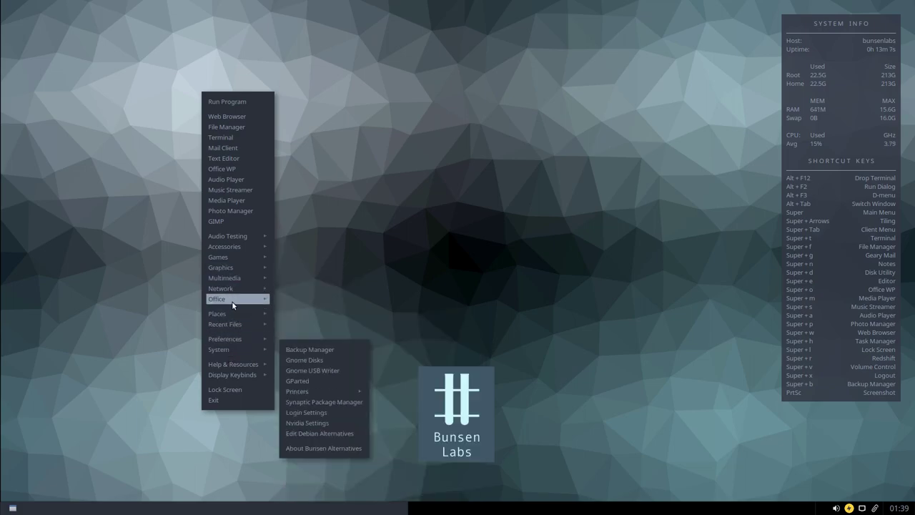
{"action": "mouse_move", "coordinate": [235, 278]}
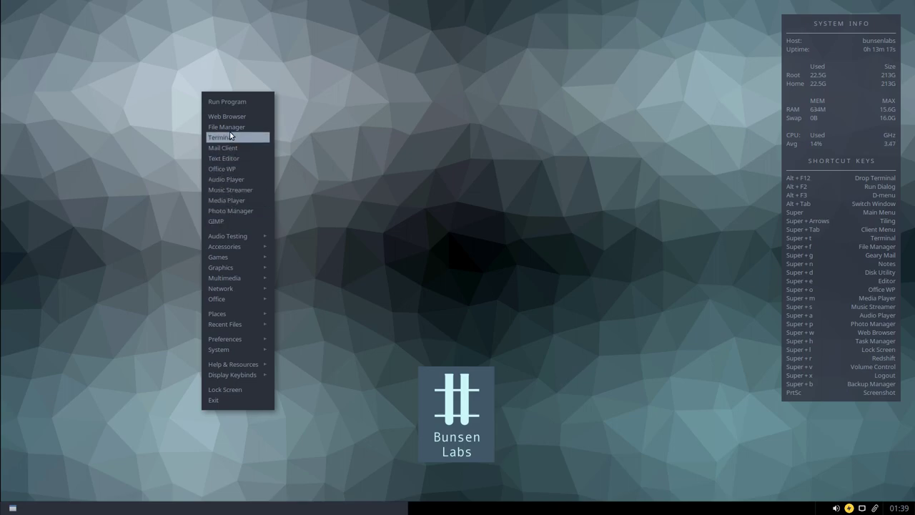
{"action": "mouse_move", "coordinate": [236, 236]}
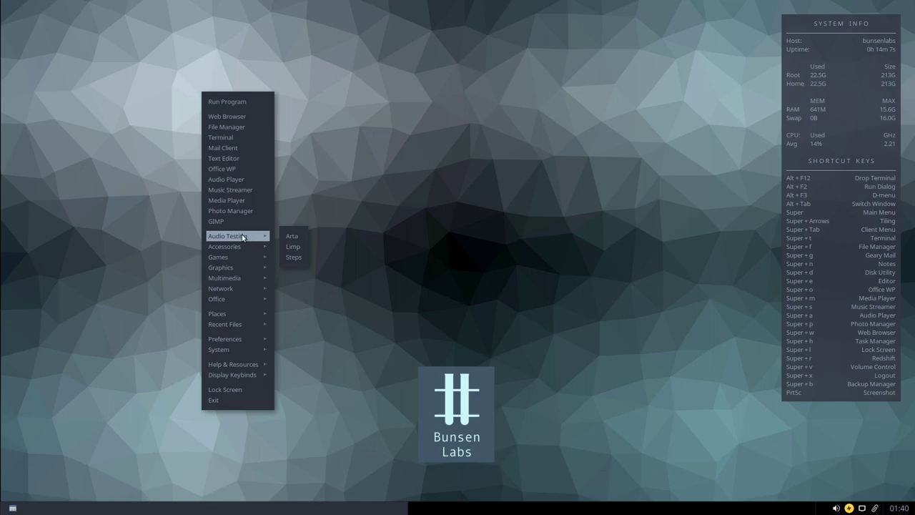
{"action": "left_click", "coordinate": [382, 192]}
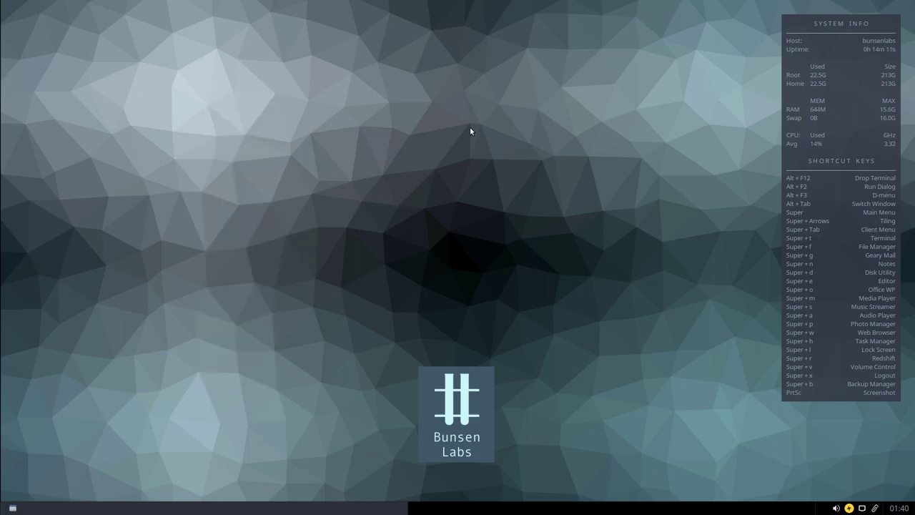
{"action": "right_click", "coordinate": [275, 74]}
{"action": "left_click", "coordinate": [205, 88]}
Search the D-menu launcher for "simple", look through the matching programs, and dismiss the launcher without starting anything
{"action": "key", "text": "alt+F3"}
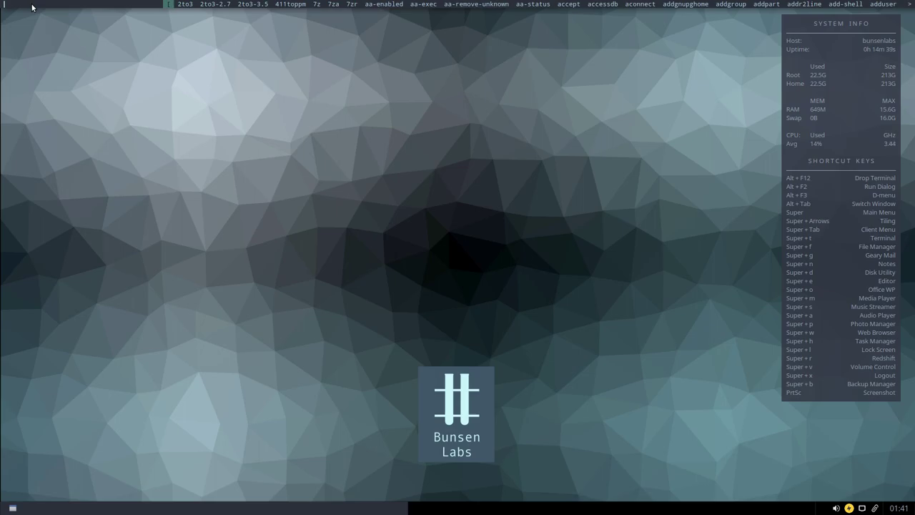
{"action": "type", "text": "simple"}
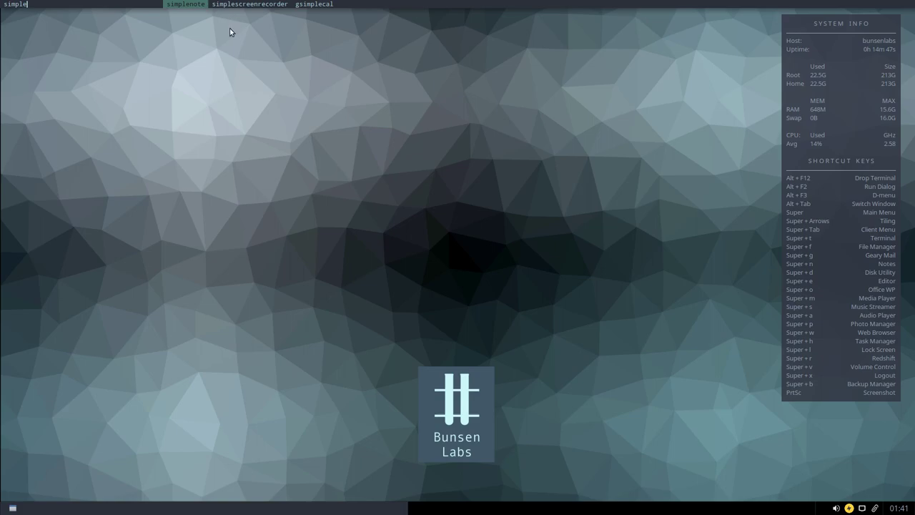
{"action": "key", "text": "Right"}
{"action": "key", "text": "Right"}
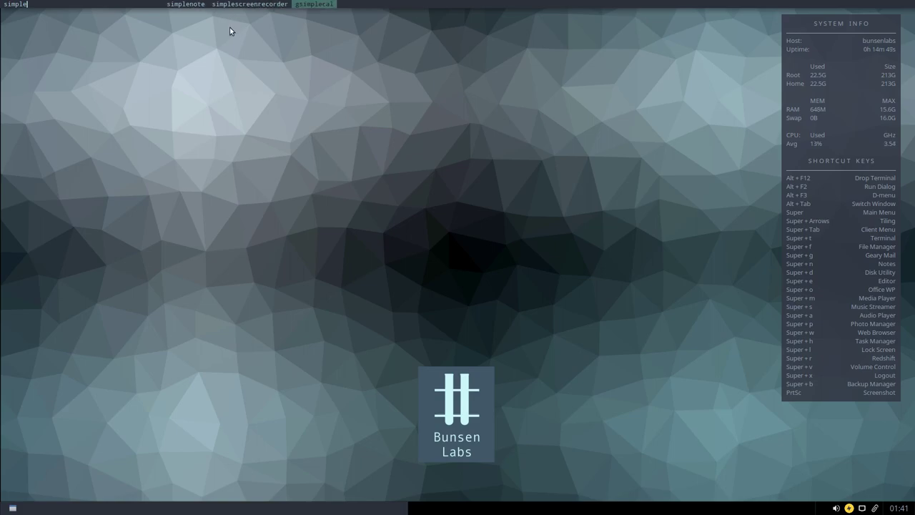
{"action": "key", "text": "Left"}
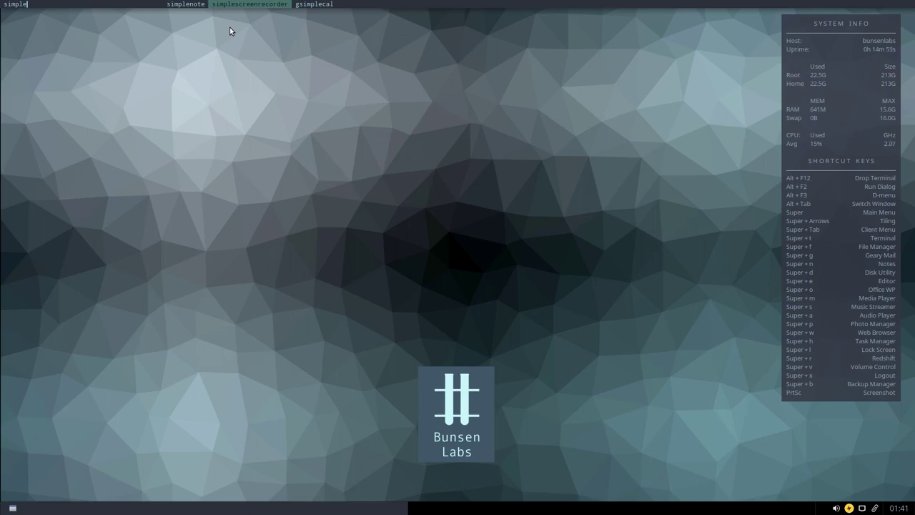
{"action": "key", "text": "Left"}
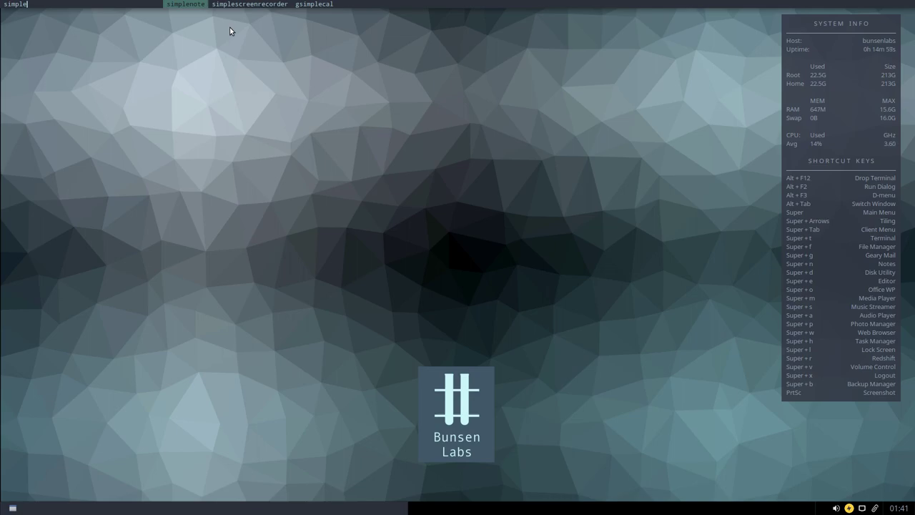
{"action": "key", "text": "BackSpace"}
{"action": "key", "text": "BackSpace"}
{"action": "key", "text": "BackSpace"}
{"action": "key", "text": "BackSpace"}
{"action": "key", "text": "BackSpace"}
{"action": "key", "text": "BackSpace"}
{"action": "key", "text": "Escape"}
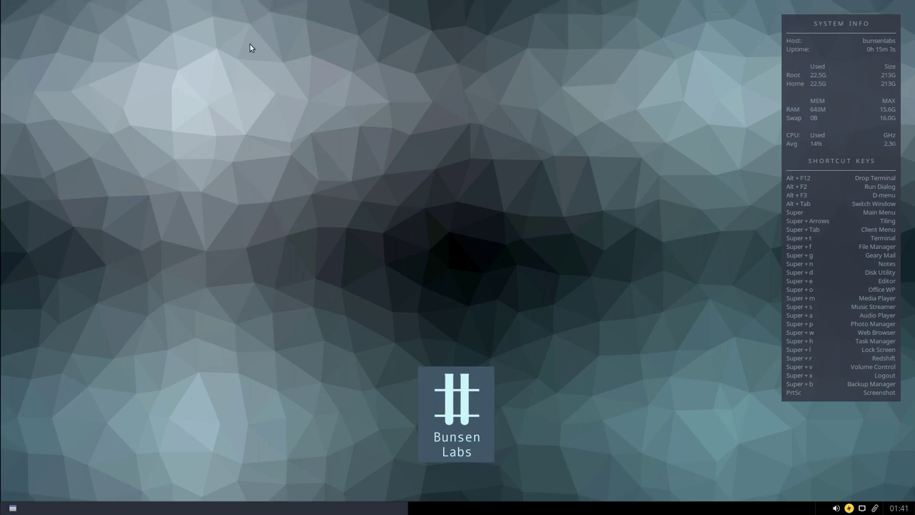
{"action": "key", "text": "alt+F3"}
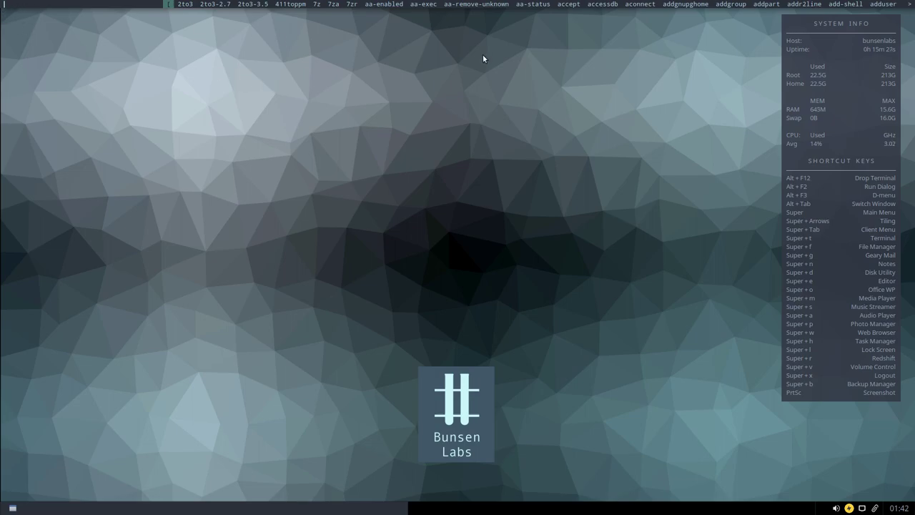
{"action": "key", "text": "Escape"}
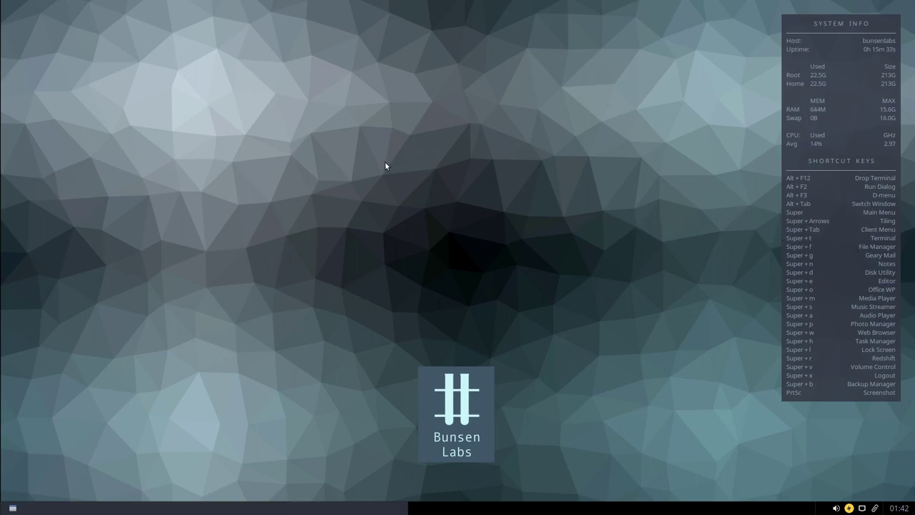
Open a terminal window, view Terminator's global preferences, and close both windows
{"action": "key", "text": "super+t"}
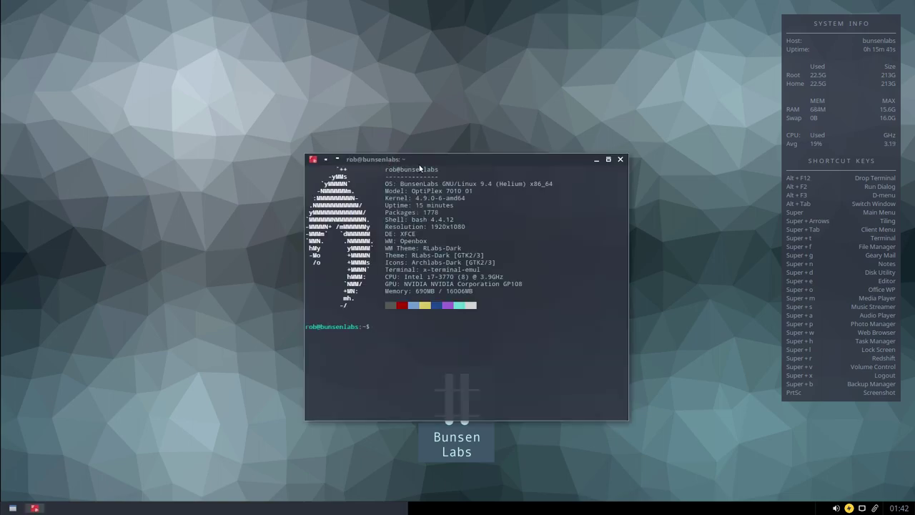
{"action": "left_click_drag", "start_coordinate": [432, 159], "coordinate": [309, 69]}
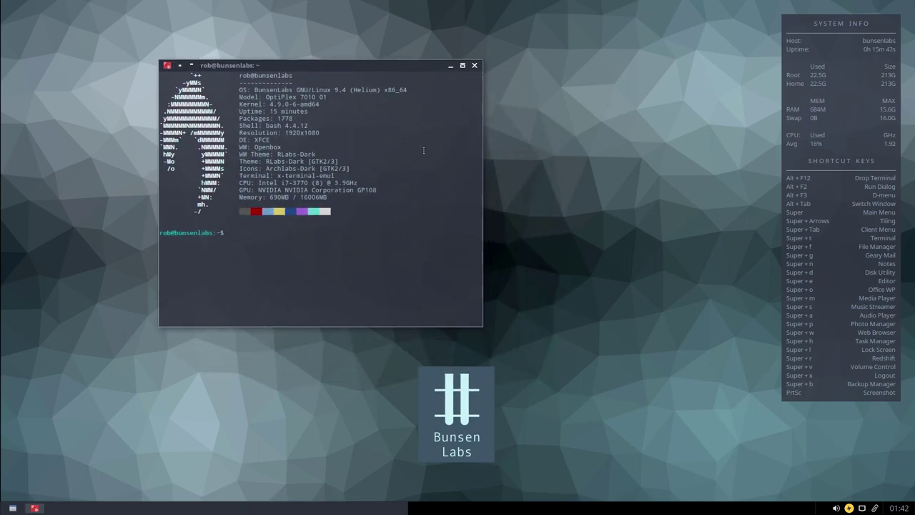
{"action": "right_click", "coordinate": [383, 151]}
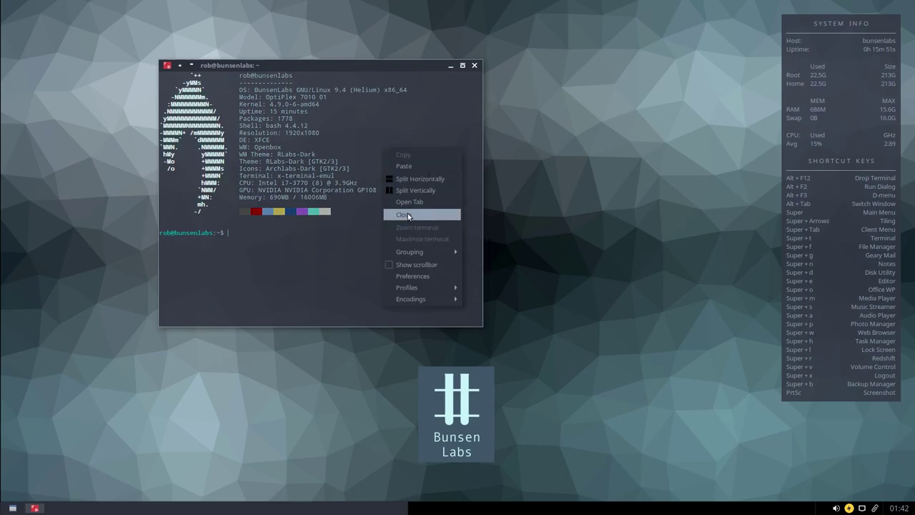
{"action": "mouse_move", "coordinate": [410, 304]}
{"action": "left_click", "coordinate": [413, 277]}
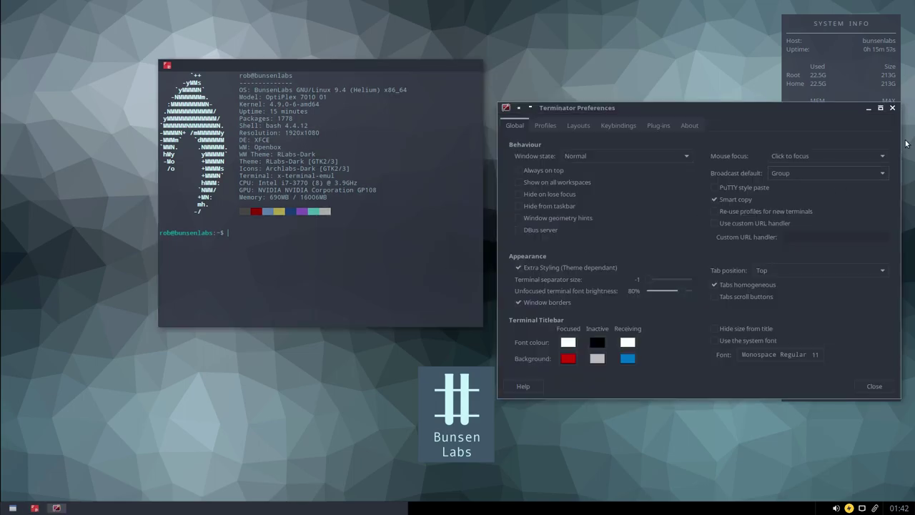
{"action": "left_click", "coordinate": [893, 108]}
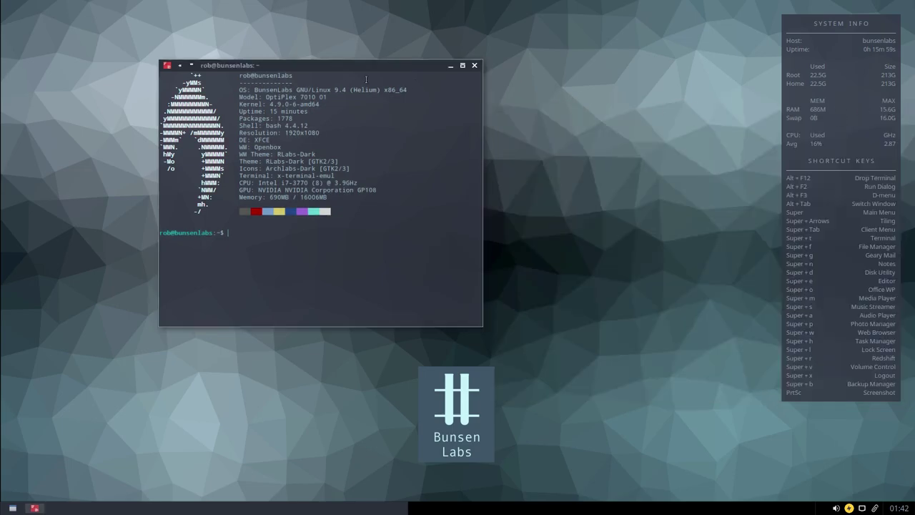
{"action": "left_click_drag", "start_coordinate": [327, 63], "coordinate": [303, 52]}
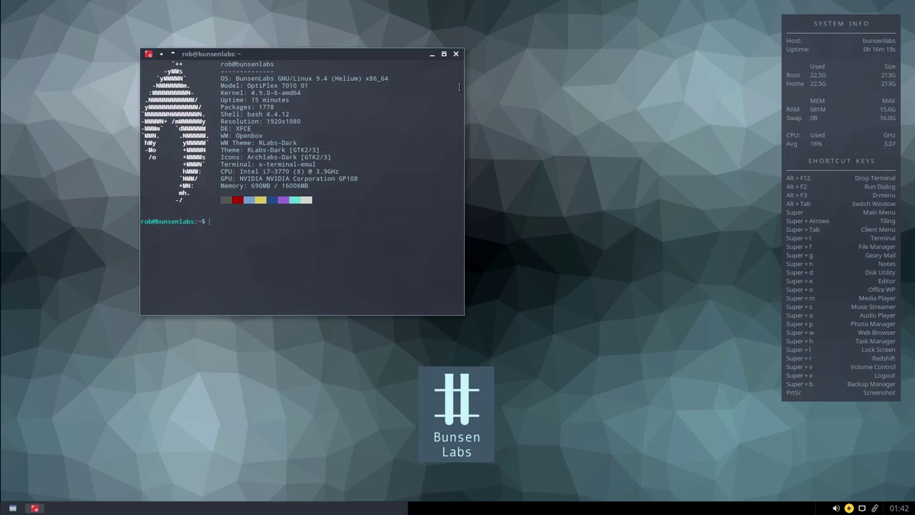
{"action": "left_click", "coordinate": [455, 54]}
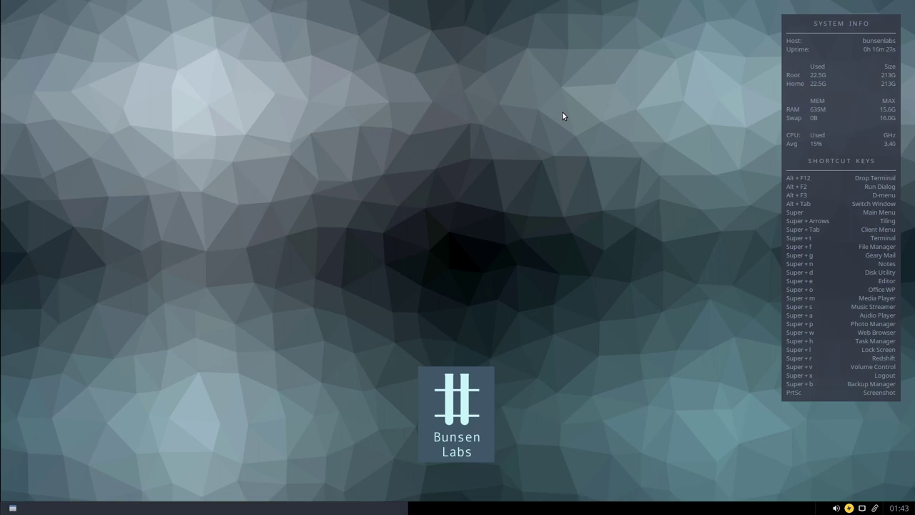
Open the file manager, compare its window's focused and unfocused title bar, and close it
{"action": "key", "text": "super+f"}
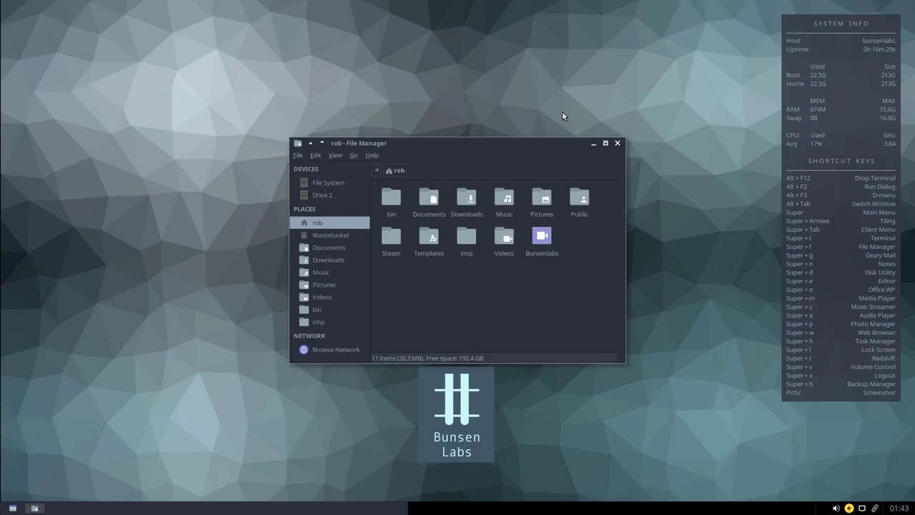
{"action": "left_click_drag", "start_coordinate": [496, 144], "coordinate": [378, 71]}
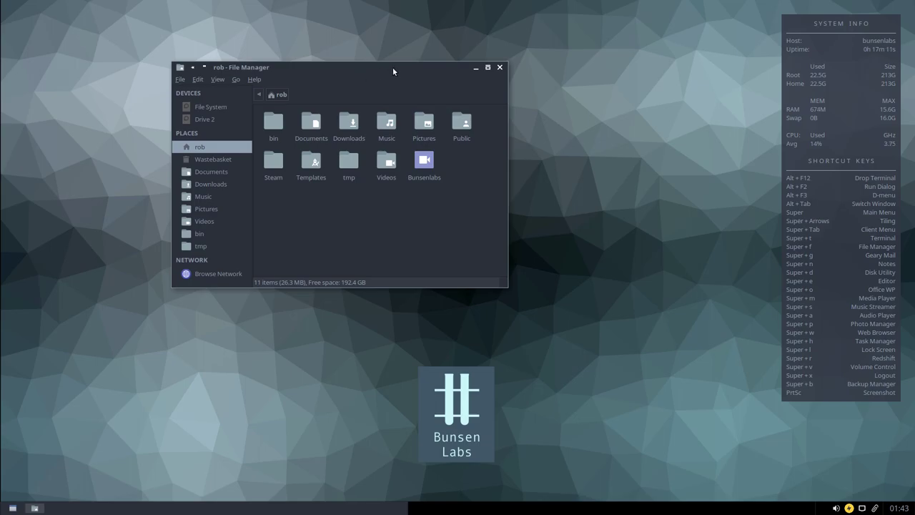
{"action": "left_click", "coordinate": [658, 91]}
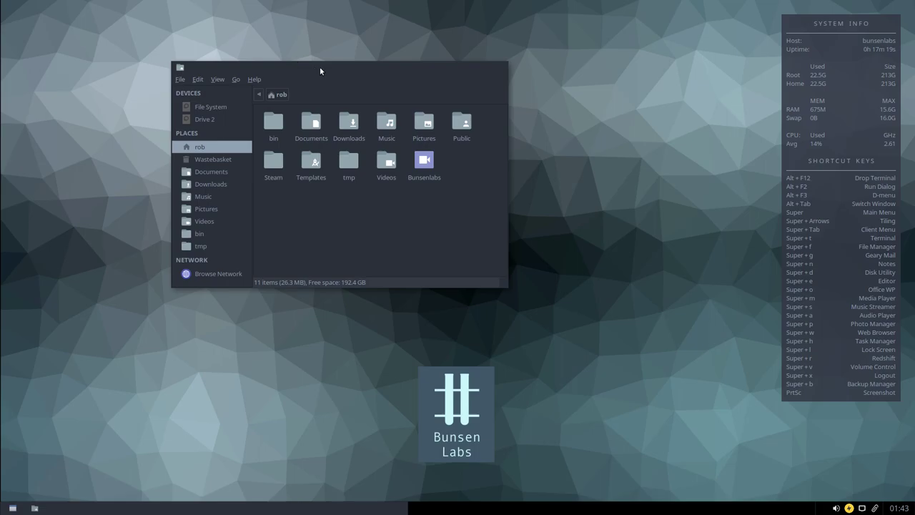
{"action": "left_click", "coordinate": [395, 72]}
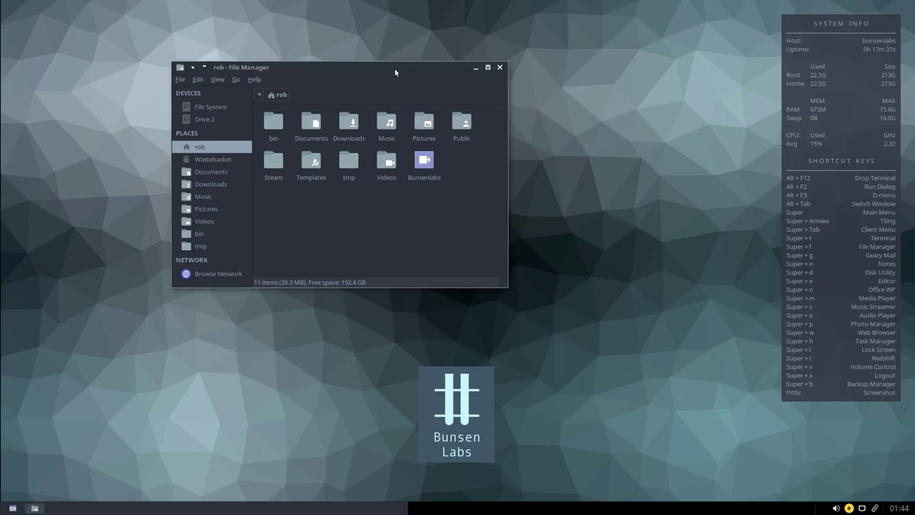
{"action": "left_click", "coordinate": [554, 119]}
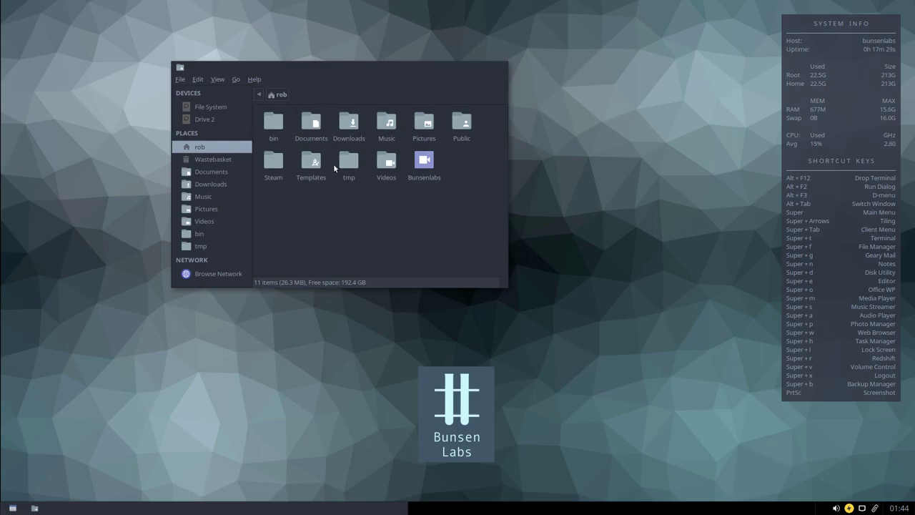
{"action": "left_click", "coordinate": [442, 214]}
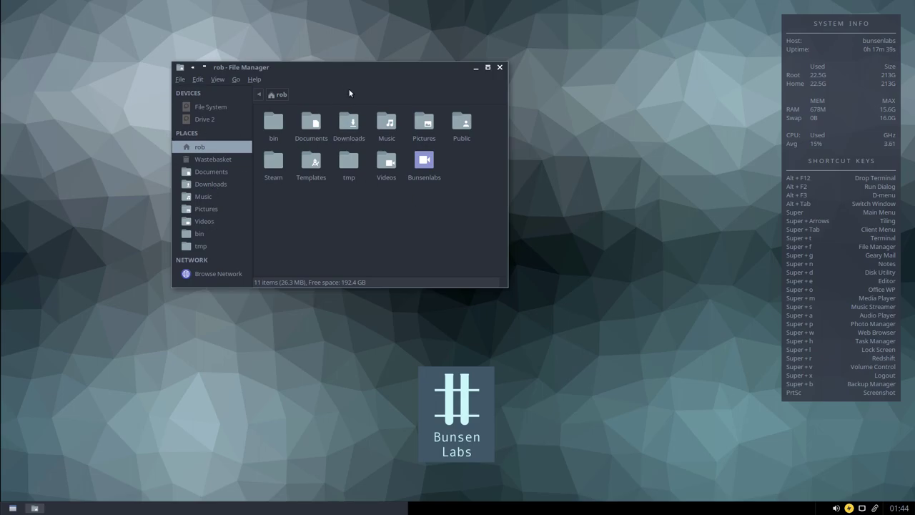
{"action": "left_click_drag", "start_coordinate": [332, 66], "coordinate": [303, 80]}
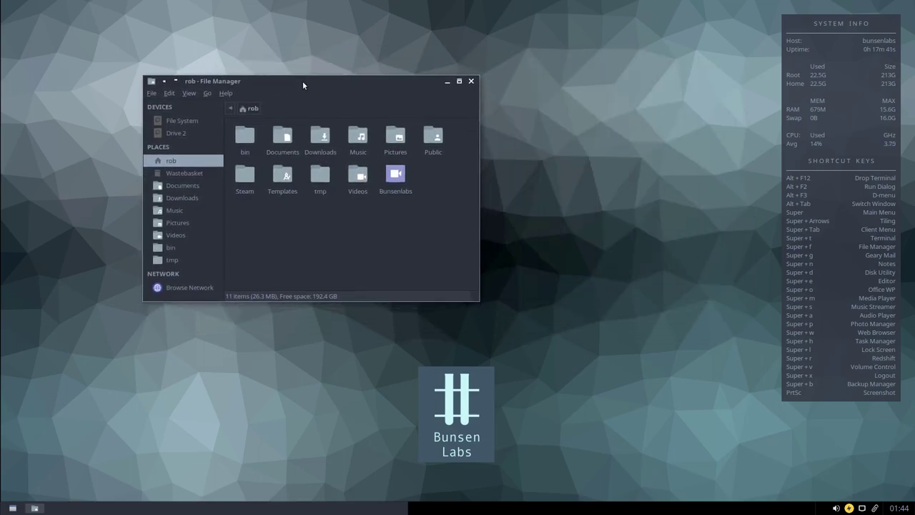
{"action": "left_click", "coordinate": [470, 82]}
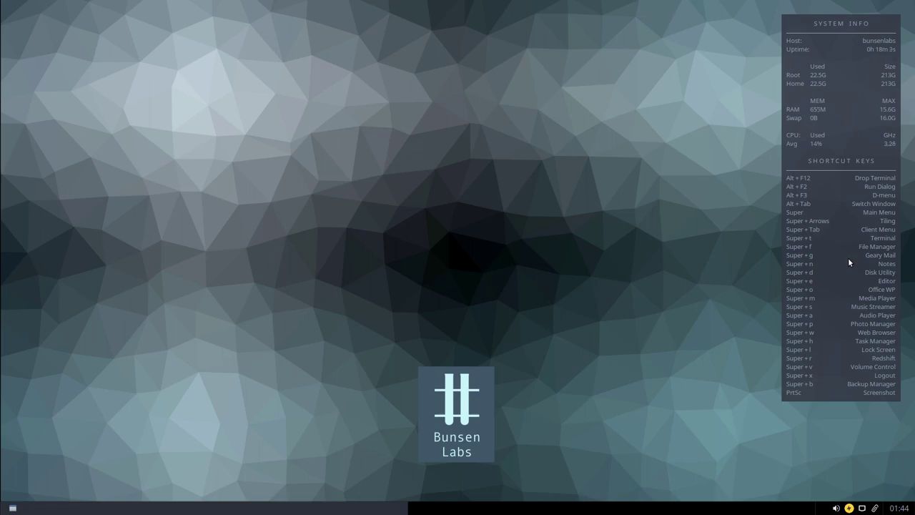
{"action": "right_click", "coordinate": [220, 80]}
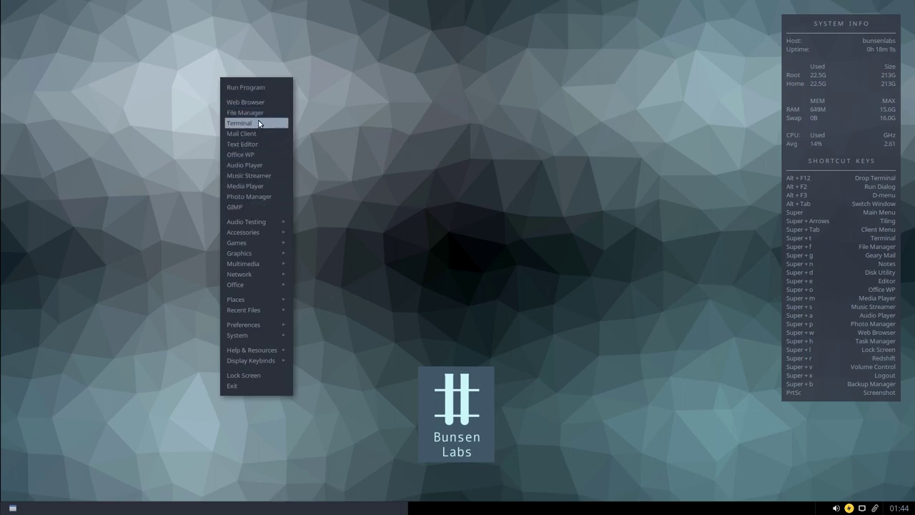
{"action": "left_click", "coordinate": [434, 153]}
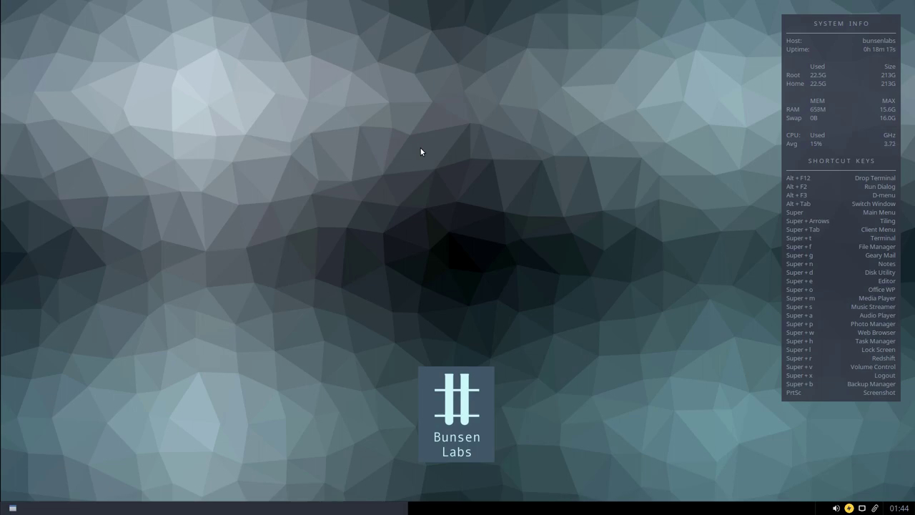
Open the Geary mail client, view several YouTube messages in the GMail inbox, and close its window
{"action": "key", "text": "super+g"}
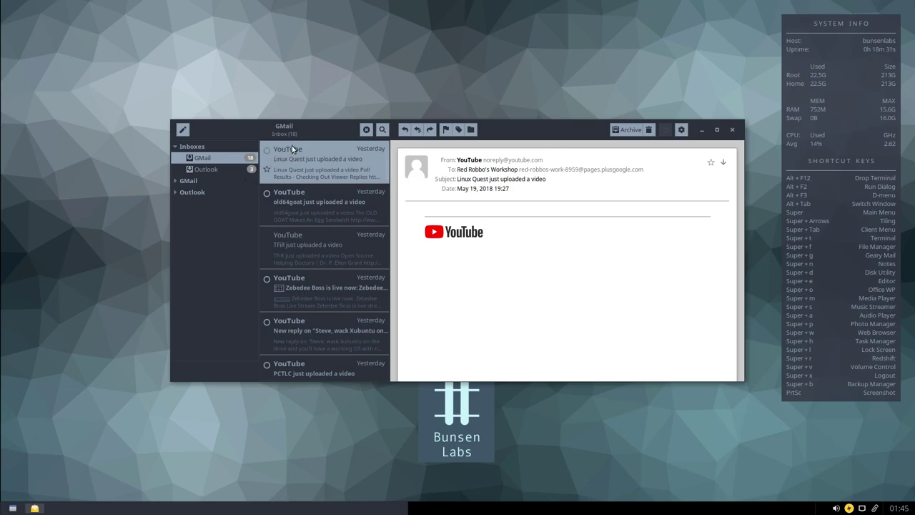
{"action": "scroll", "coordinate": [318, 266], "scroll_direction": "down", "scroll_amount": 1}
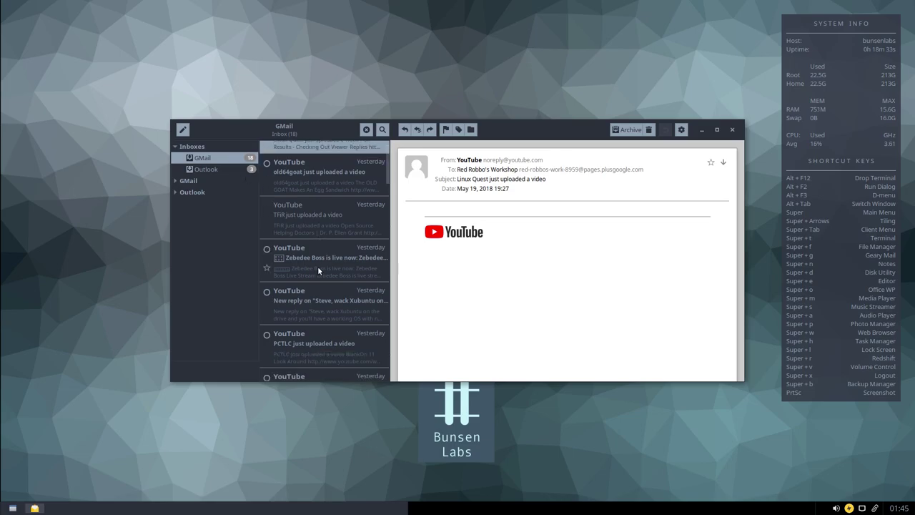
{"action": "scroll", "coordinate": [317, 267], "scroll_direction": "up", "scroll_amount": 1}
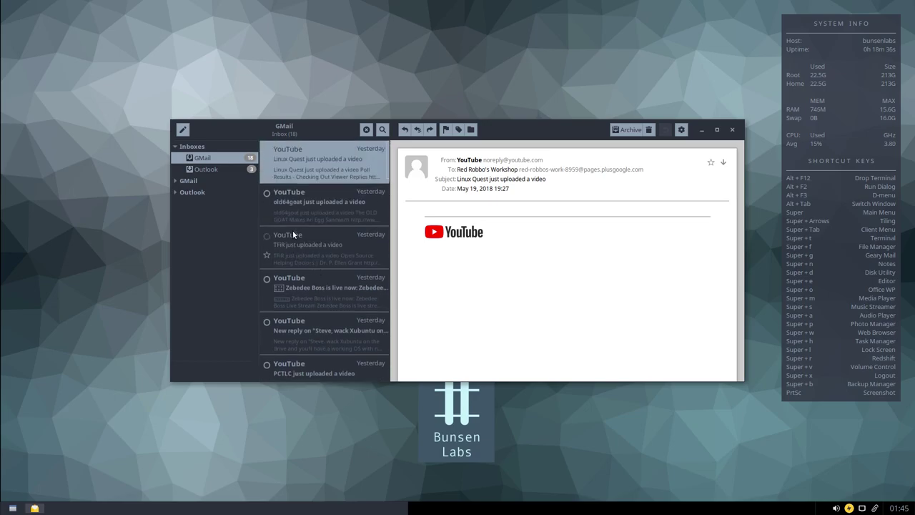
{"action": "left_click", "coordinate": [336, 205]}
{"action": "left_click", "coordinate": [312, 293]}
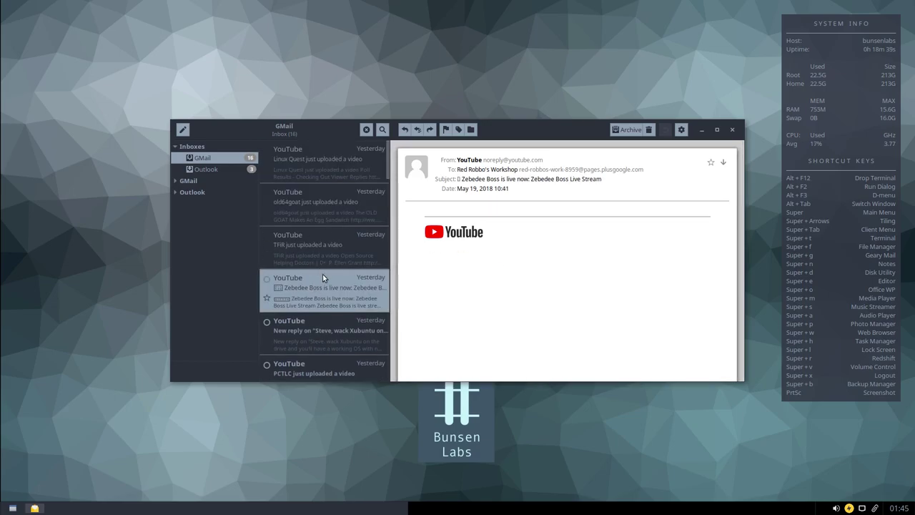
{"action": "left_click", "coordinate": [303, 165]}
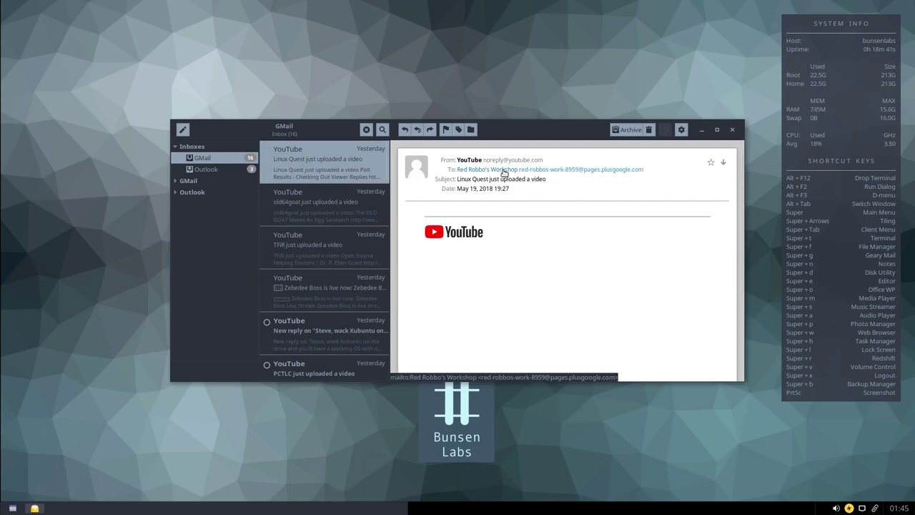
{"action": "left_click_drag", "start_coordinate": [518, 130], "coordinate": [475, 91]}
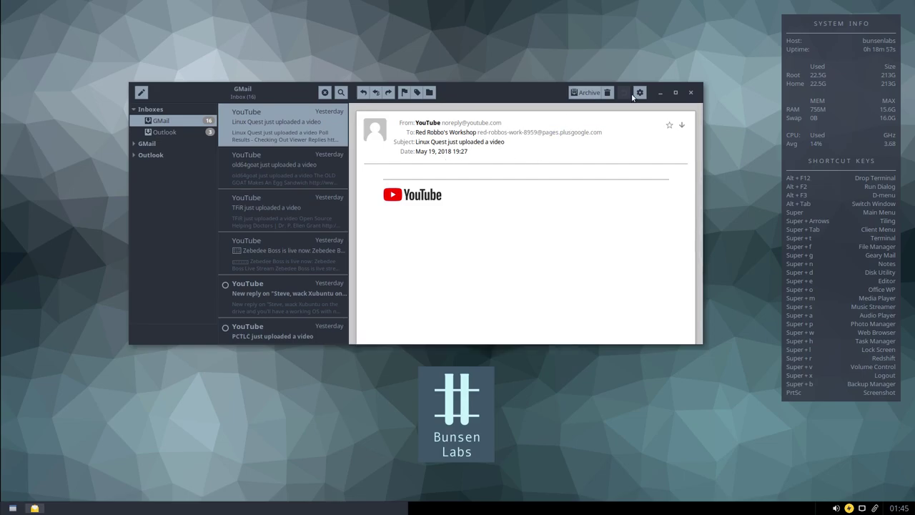
{"action": "left_click", "coordinate": [691, 93]}
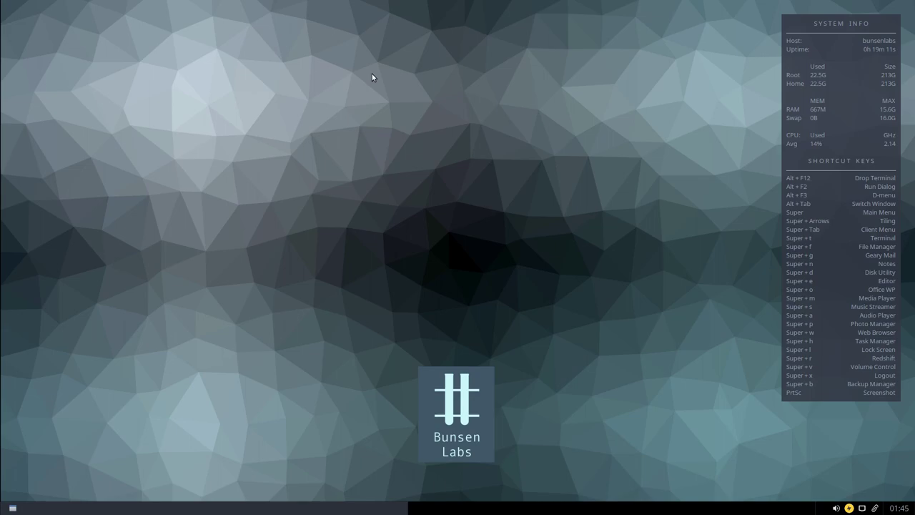
Open the Simplenote notes application, move its window around the desktop, and close it
{"action": "key", "text": "super+n"}
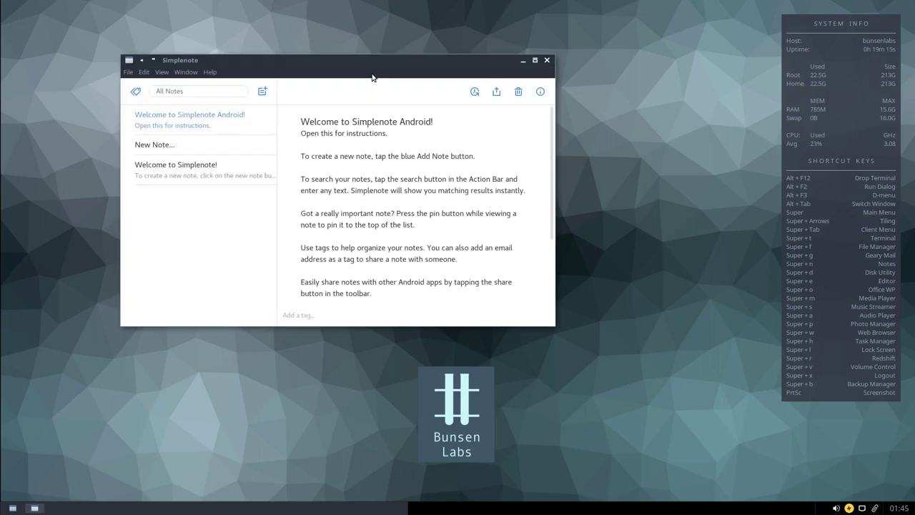
{"action": "left_click_drag", "start_coordinate": [255, 64], "coordinate": [380, 79]}
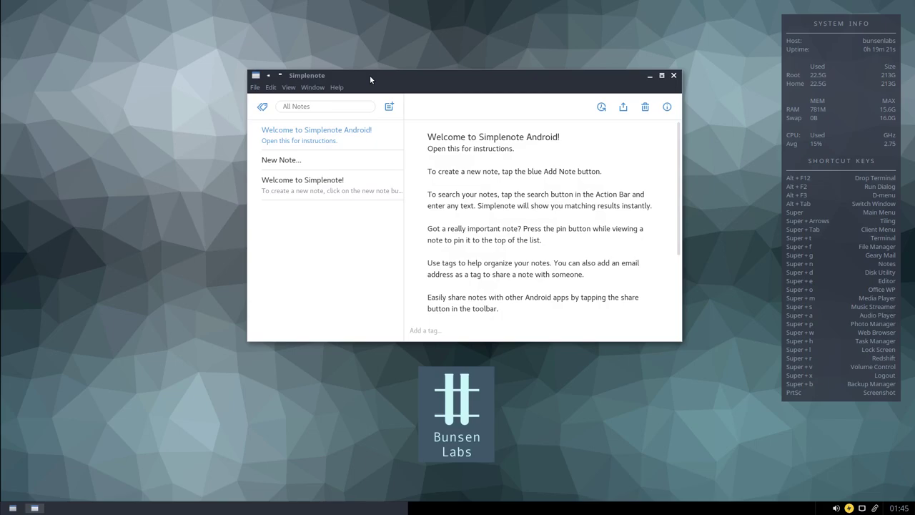
{"action": "left_click_drag", "start_coordinate": [417, 77], "coordinate": [359, 59]}
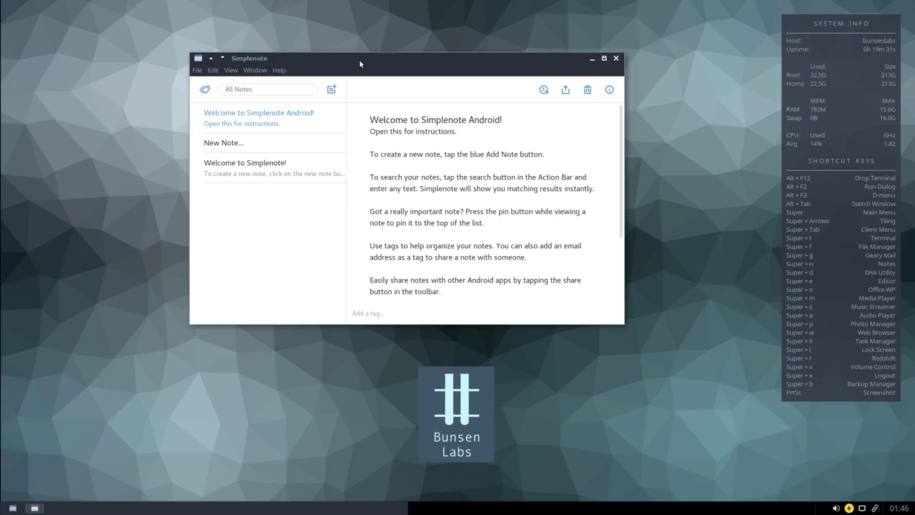
{"action": "left_click_drag", "start_coordinate": [365, 59], "coordinate": [330, 51]}
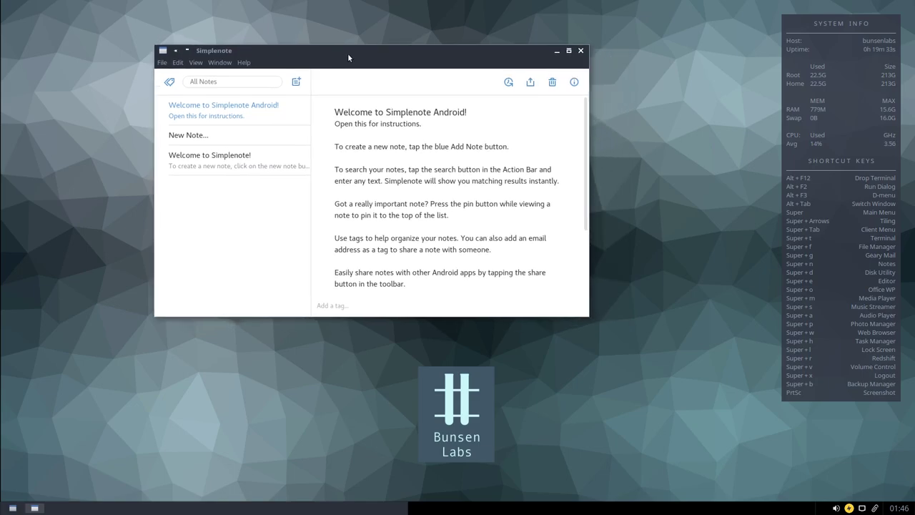
{"action": "left_click", "coordinate": [580, 51]}
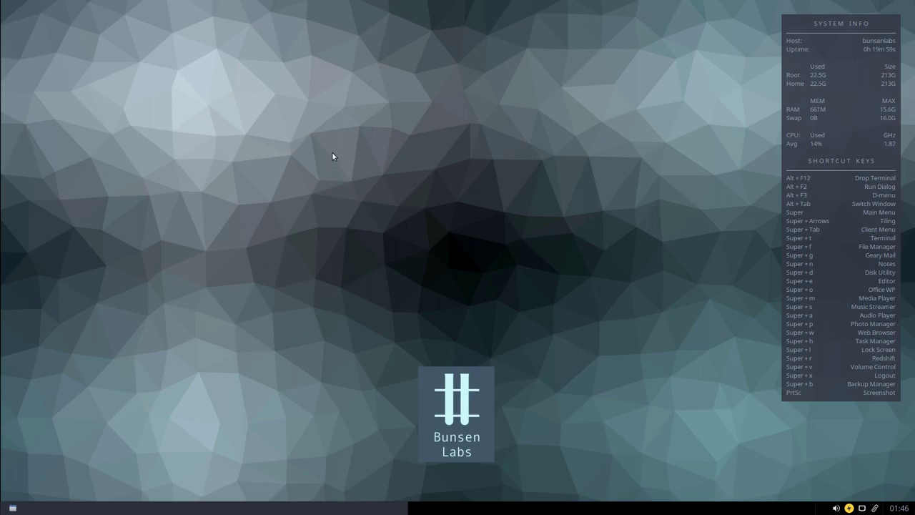
Open the disk utility to view the 250 GB disk's details, and close its window
{"action": "key", "text": "super+d"}
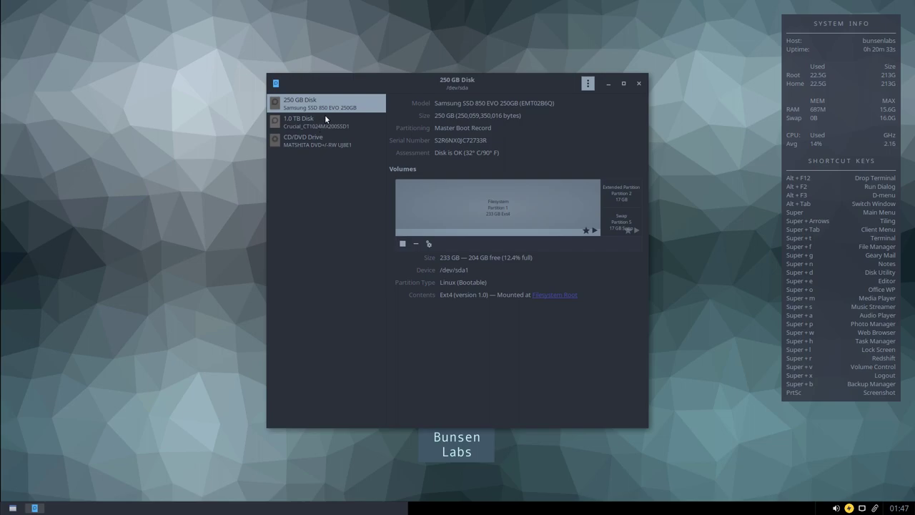
{"action": "left_click_drag", "start_coordinate": [504, 82], "coordinate": [429, 69]}
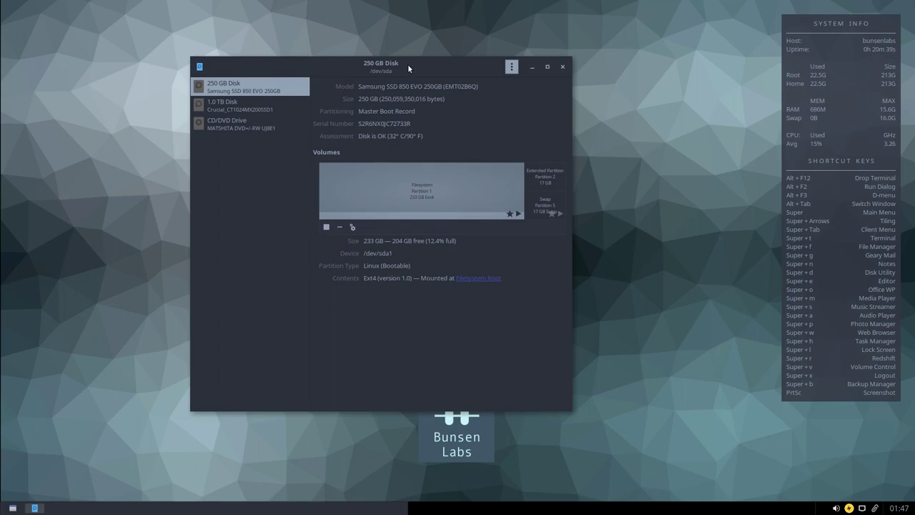
{"action": "left_click_drag", "start_coordinate": [423, 68], "coordinate": [430, 66]}
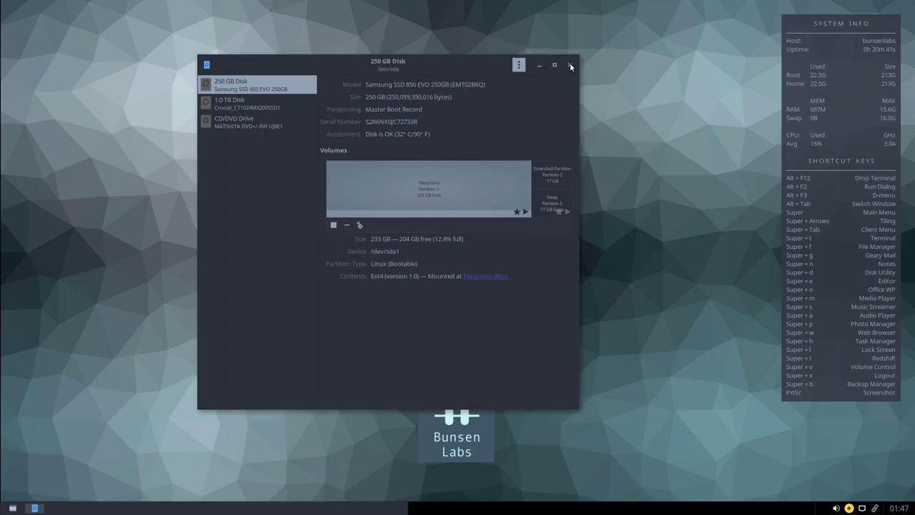
{"action": "left_click", "coordinate": [570, 66]}
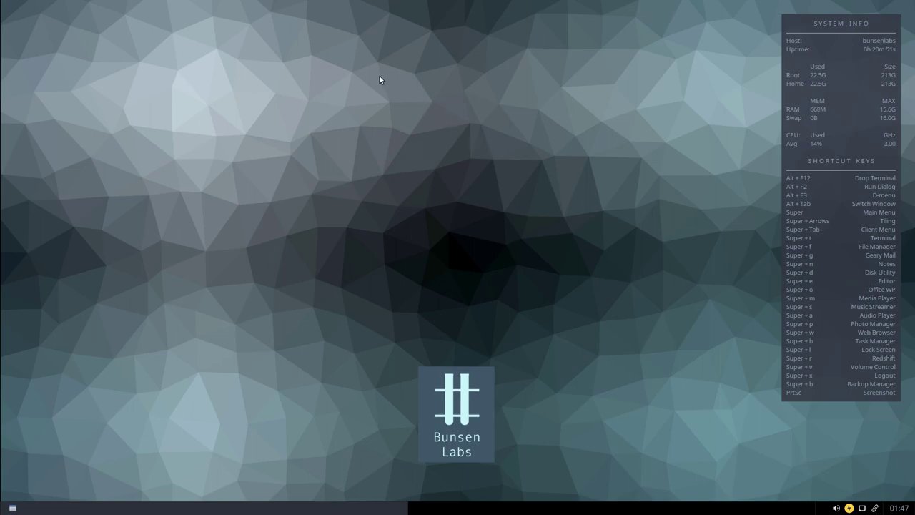
Open the Geany editor, look through the keybind and mouse sections of rc.xml up to the file's beginning, and close it
{"action": "key", "text": "super+e"}
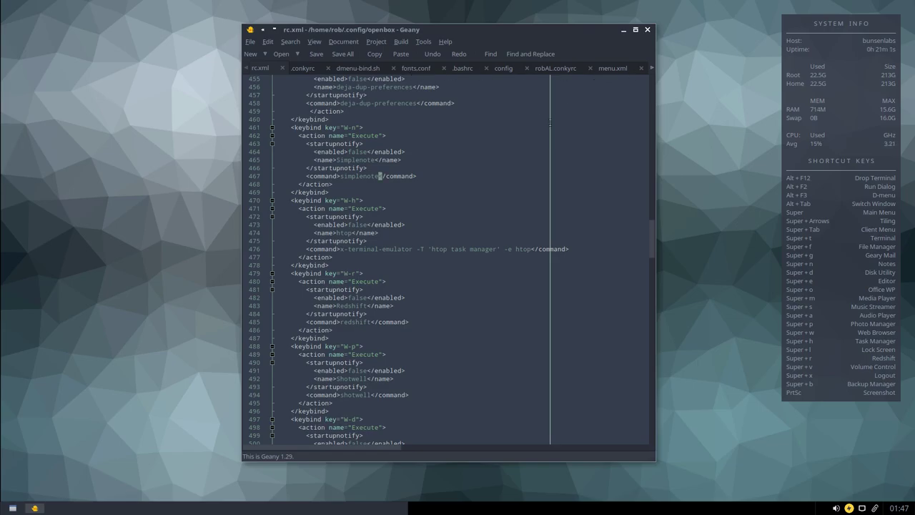
{"action": "scroll", "coordinate": [490, 209], "scroll_direction": "down", "scroll_amount": 6}
{"action": "scroll", "coordinate": [490, 209], "scroll_direction": "down", "scroll_amount": 20}
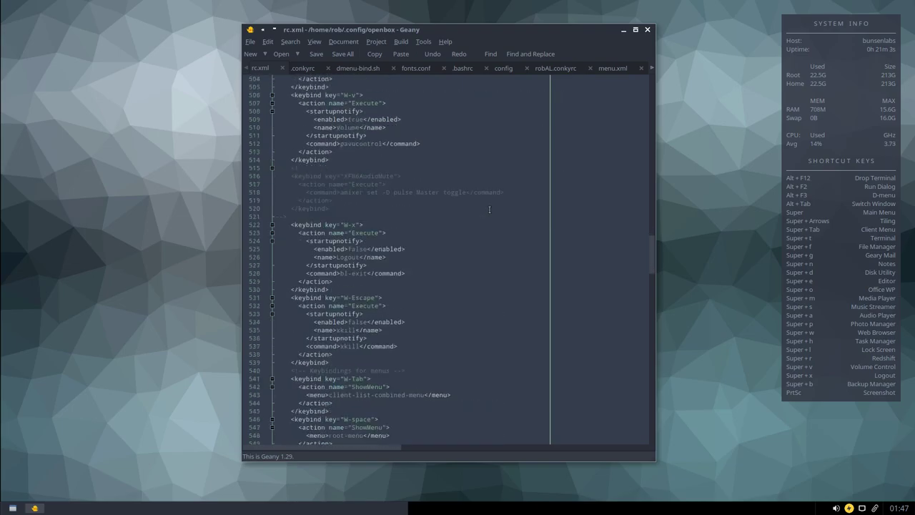
{"action": "scroll", "coordinate": [489, 209], "scroll_direction": "down", "scroll_amount": 20}
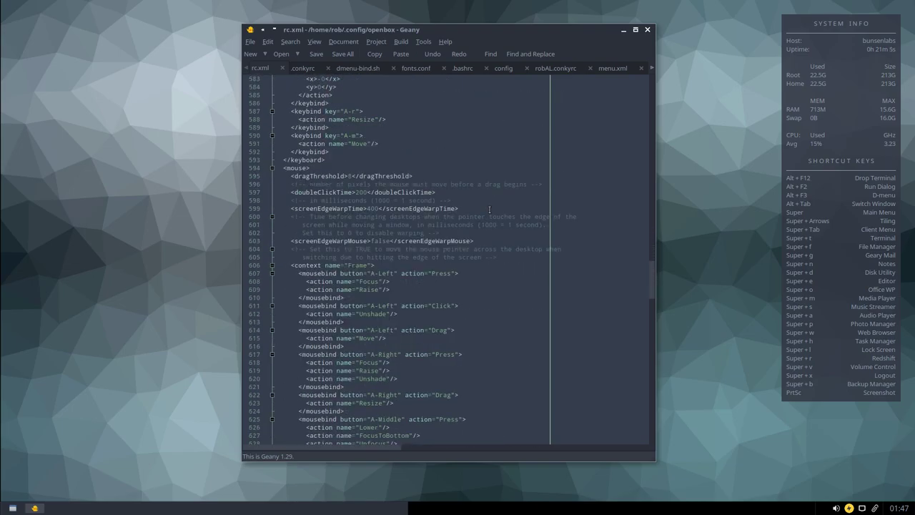
{"action": "scroll", "coordinate": [489, 208], "scroll_direction": "up", "scroll_amount": 20}
{"action": "scroll", "coordinate": [489, 209], "scroll_direction": "up", "scroll_amount": 20}
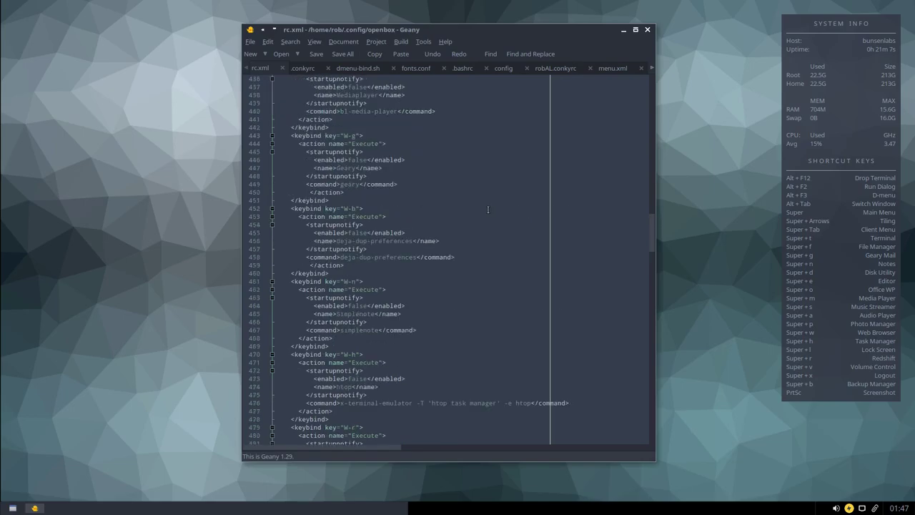
{"action": "scroll", "coordinate": [489, 209], "scroll_direction": "up", "scroll_amount": 13}
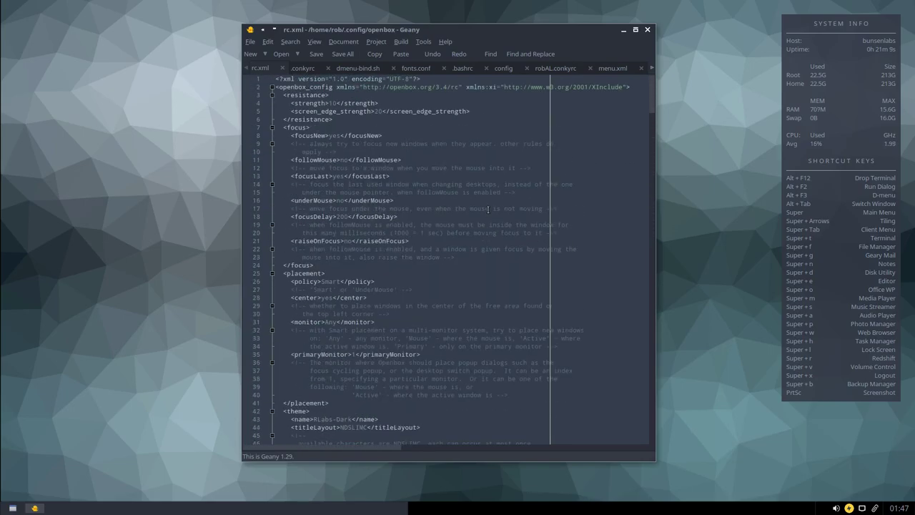
{"action": "left_click", "coordinate": [648, 31]}
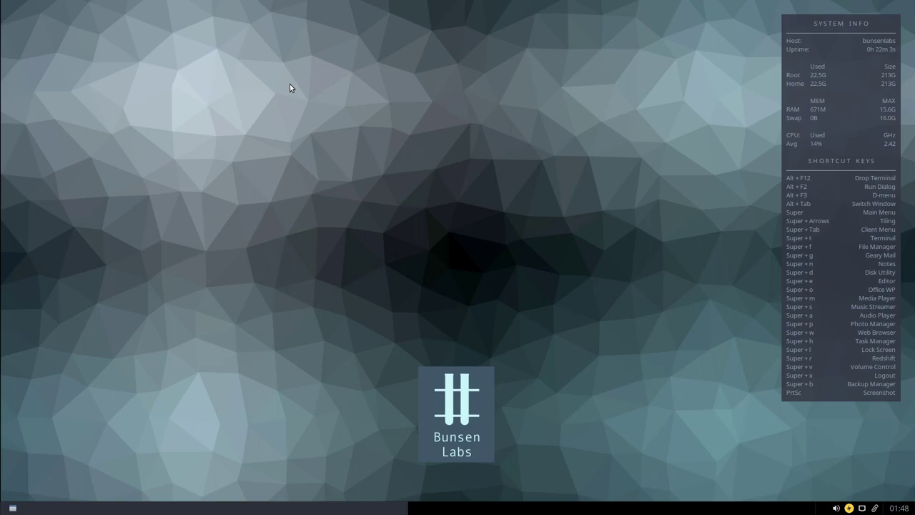
Open and close the Writer word processor, and do the same with VLC media player
{"action": "key", "text": "super+o"}
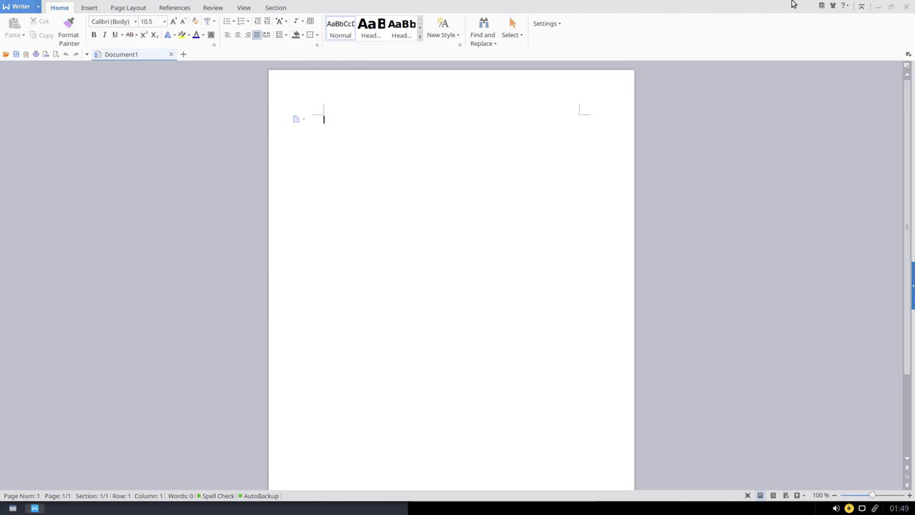
{"action": "left_click", "coordinate": [906, 7]}
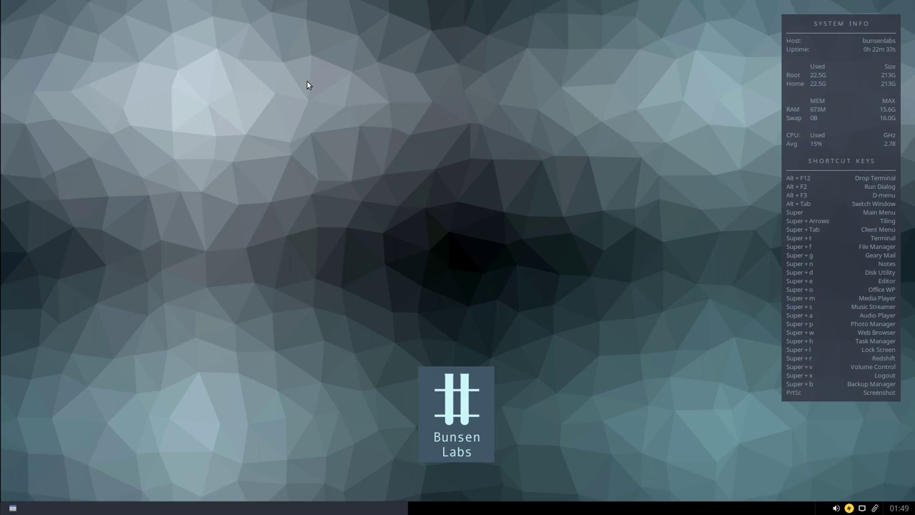
{"action": "key", "text": "super+m"}
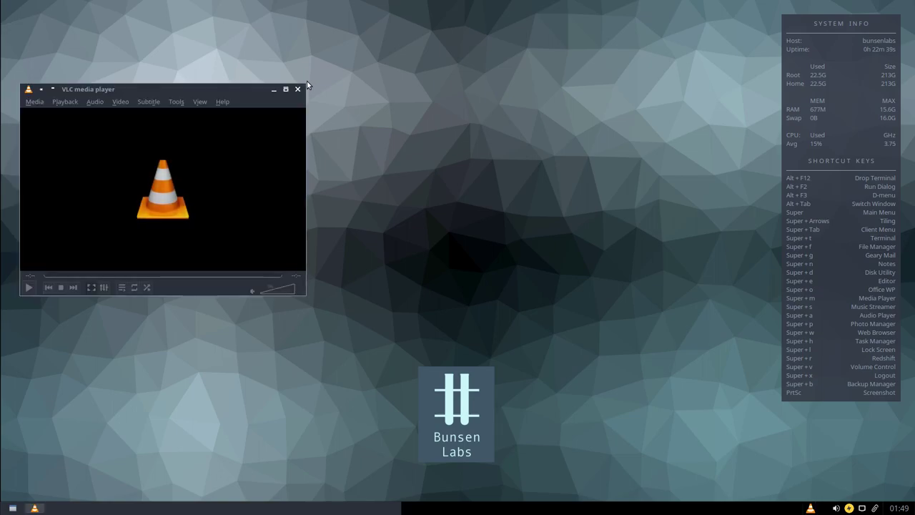
{"action": "left_click_drag", "start_coordinate": [192, 86], "coordinate": [306, 77]}
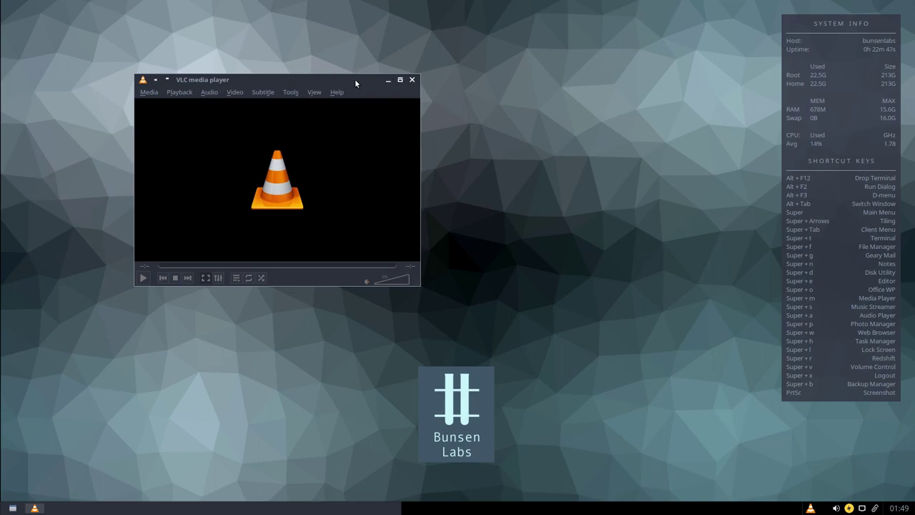
{"action": "left_click", "coordinate": [412, 80]}
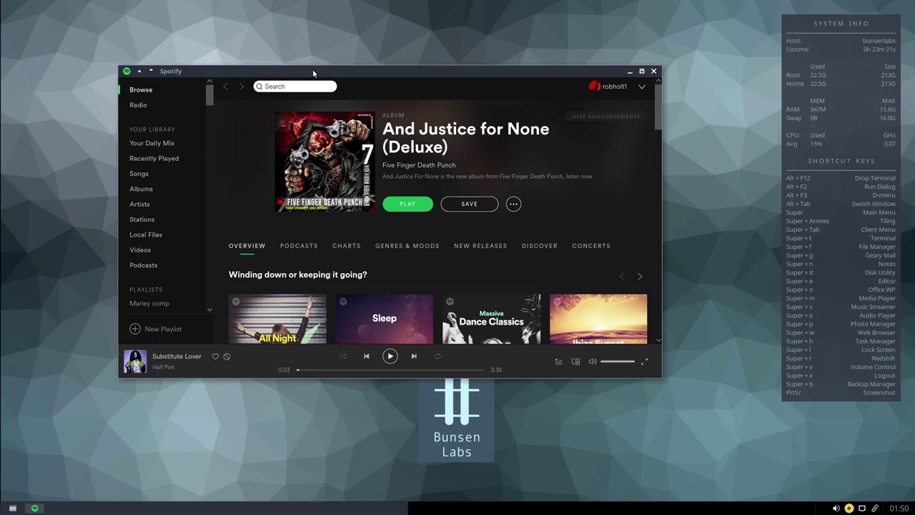
Look through Spotify's Browse overview page and the playlists in its sidebar, and close its window
{"action": "mouse_move", "coordinate": [322, 68]}
{"action": "left_mouse_down"}
{"action": "mouse_move", "coordinate": [359, 66]}
{"action": "mouse_move", "coordinate": [284, 84]}
{"action": "mouse_move", "coordinate": [318, 109]}
{"action": "mouse_move", "coordinate": [344, 87]}
{"action": "mouse_move", "coordinate": [280, 50]}
{"action": "mouse_move", "coordinate": [297, 77]}
{"action": "mouse_move", "coordinate": [334, 57]}
{"action": "left_mouse_up"}
{"action": "scroll", "coordinate": [411, 178], "scroll_direction": "down", "scroll_amount": 5}
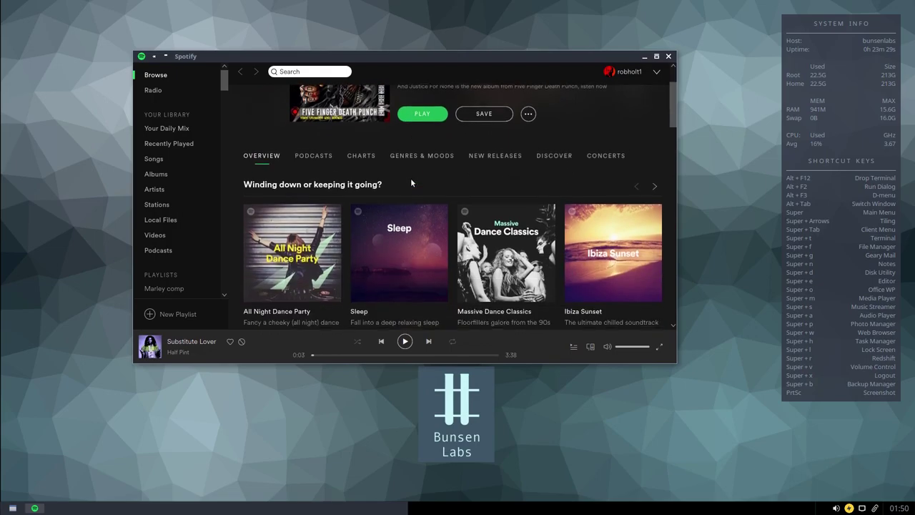
{"action": "scroll", "coordinate": [411, 178], "scroll_direction": "down", "scroll_amount": 3}
{"action": "scroll", "coordinate": [408, 177], "scroll_direction": "up", "scroll_amount": 3}
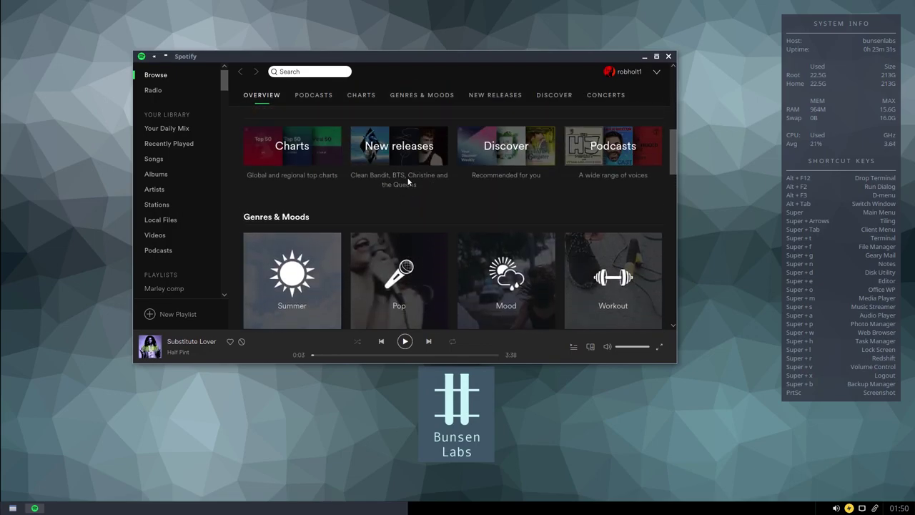
{"action": "scroll", "coordinate": [169, 176], "scroll_direction": "down", "scroll_amount": 2}
{"action": "scroll", "coordinate": [169, 176], "scroll_direction": "down", "scroll_amount": 8}
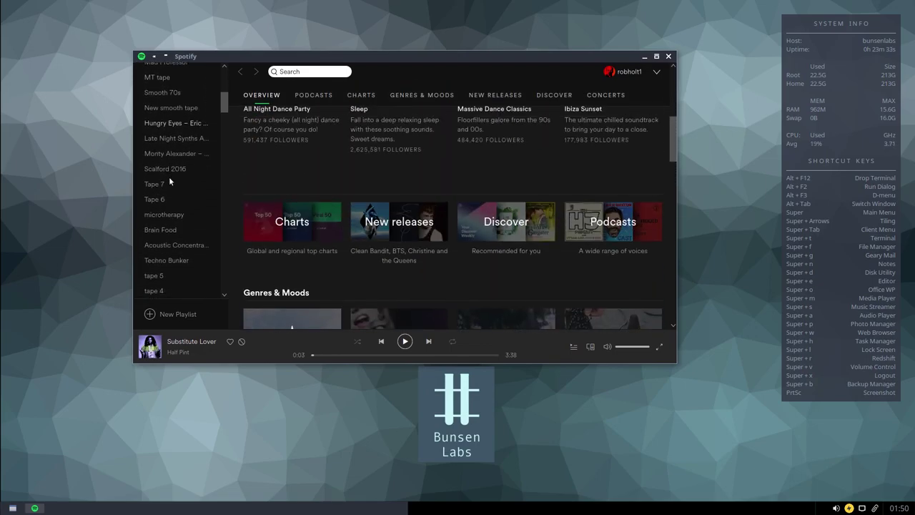
{"action": "scroll", "coordinate": [170, 182], "scroll_direction": "down", "scroll_amount": 10}
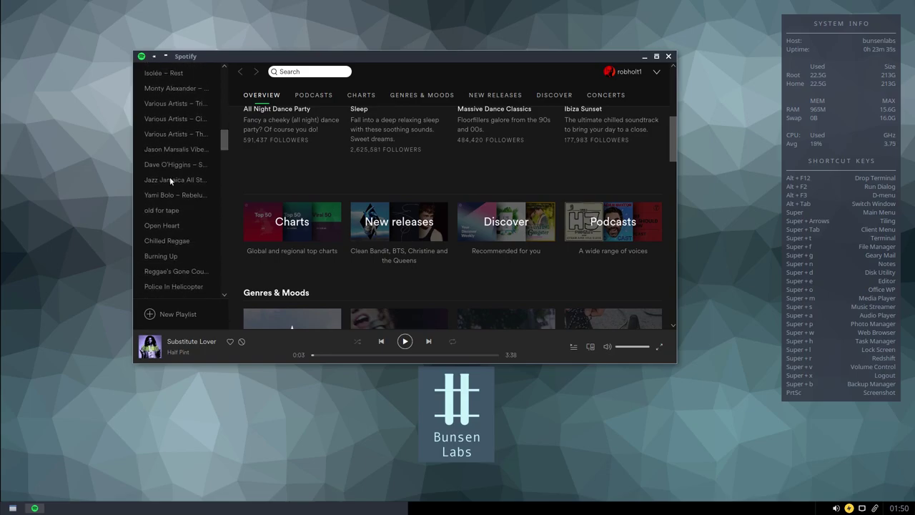
{"action": "scroll", "coordinate": [172, 179], "scroll_direction": "up", "scroll_amount": 5}
{"action": "scroll", "coordinate": [462, 205], "scroll_direction": "down", "scroll_amount": 4}
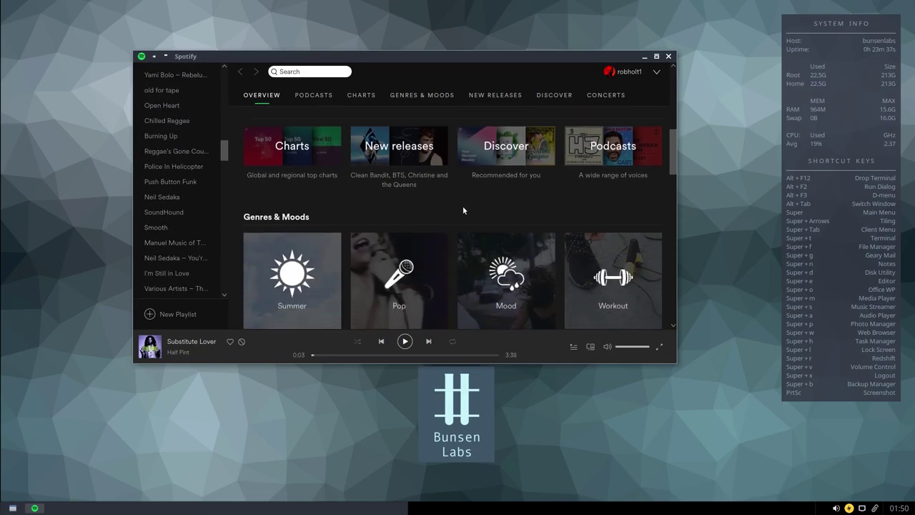
{"action": "scroll", "coordinate": [458, 205], "scroll_direction": "up", "scroll_amount": 2}
{"action": "scroll", "coordinate": [457, 205], "scroll_direction": "up", "scroll_amount": 5}
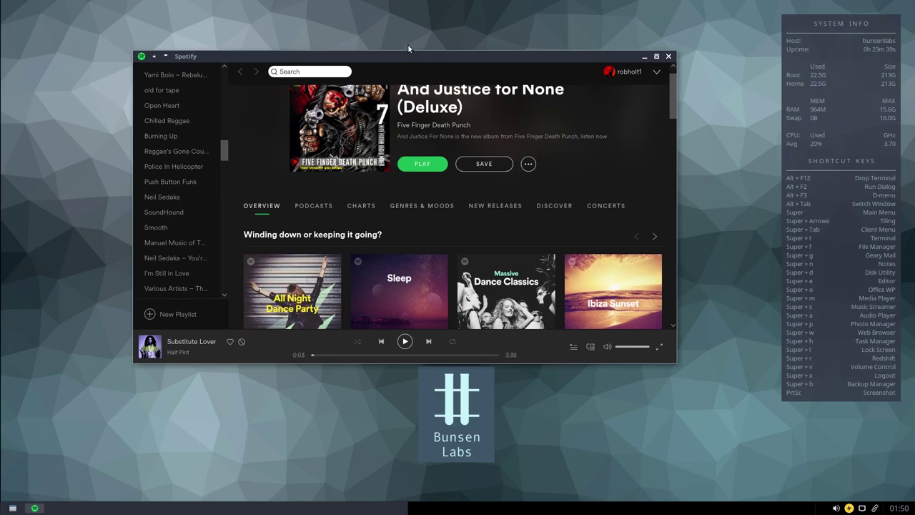
{"action": "left_click_drag", "start_coordinate": [406, 64], "coordinate": [366, 43]}
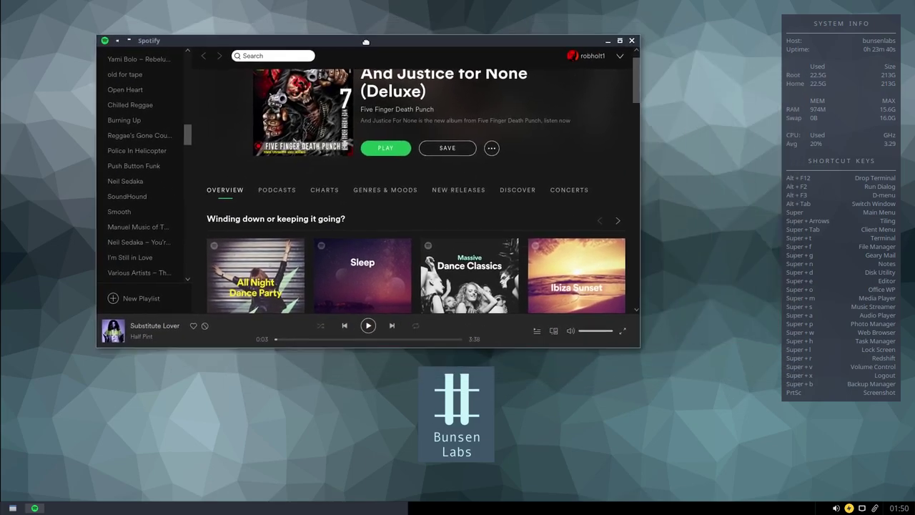
{"action": "left_click", "coordinate": [633, 40]}
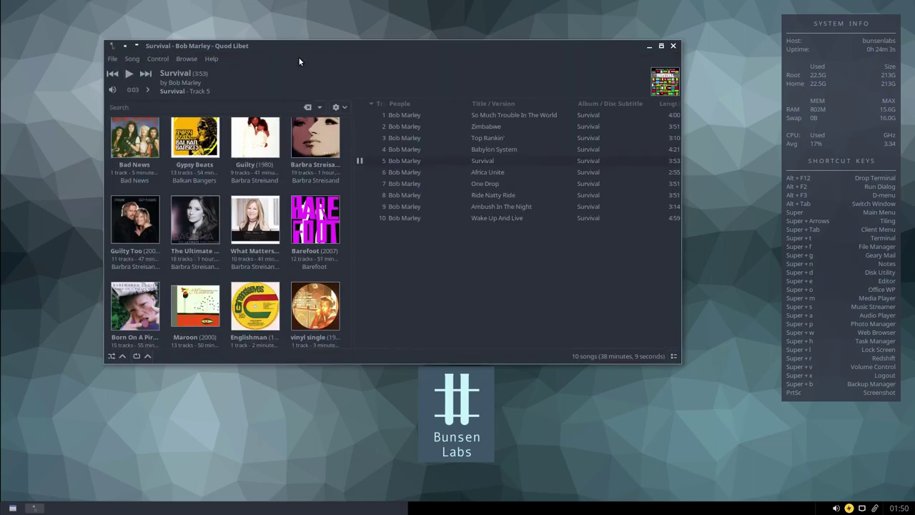
Look through the album cover grid in Quod Libet and view the list of available library browser types
{"action": "left_click_drag", "start_coordinate": [356, 52], "coordinate": [418, 49]}
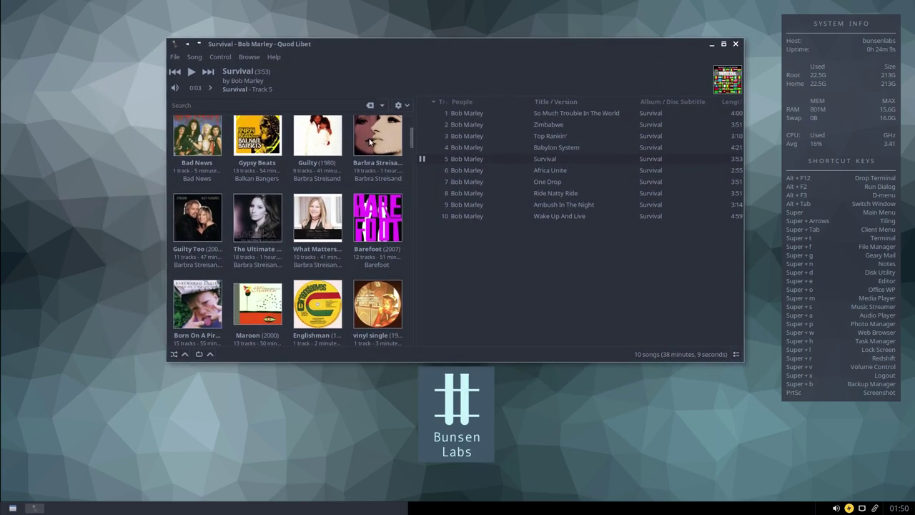
{"action": "scroll", "coordinate": [370, 143], "scroll_direction": "down", "scroll_amount": 10}
{"action": "scroll", "coordinate": [370, 143], "scroll_direction": "down", "scroll_amount": 8}
{"action": "scroll", "coordinate": [369, 145], "scroll_direction": "down", "scroll_amount": 10}
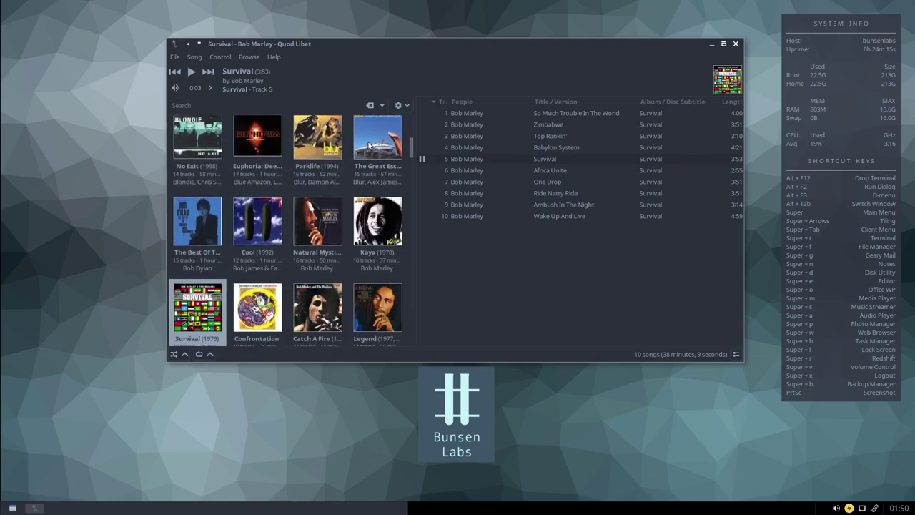
{"action": "scroll", "coordinate": [370, 145], "scroll_direction": "down", "scroll_amount": 4}
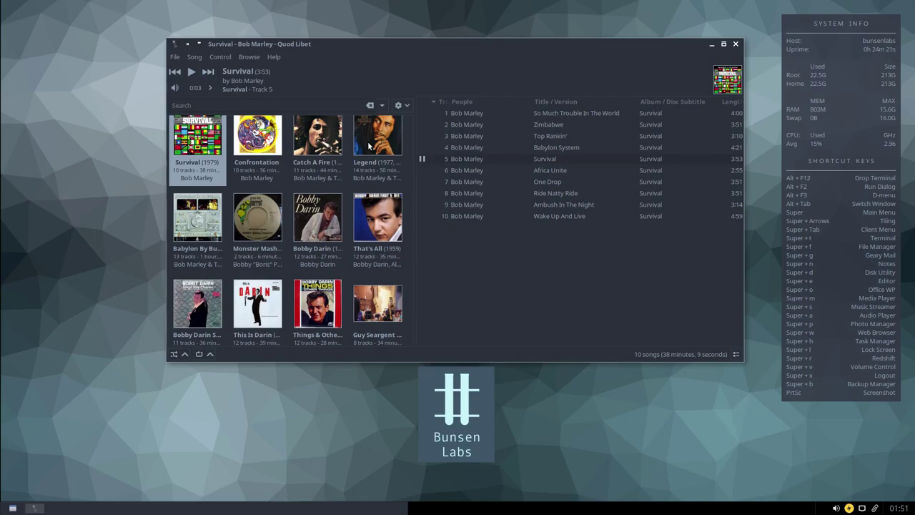
{"action": "scroll", "coordinate": [369, 145], "scroll_direction": "down", "scroll_amount": 10}
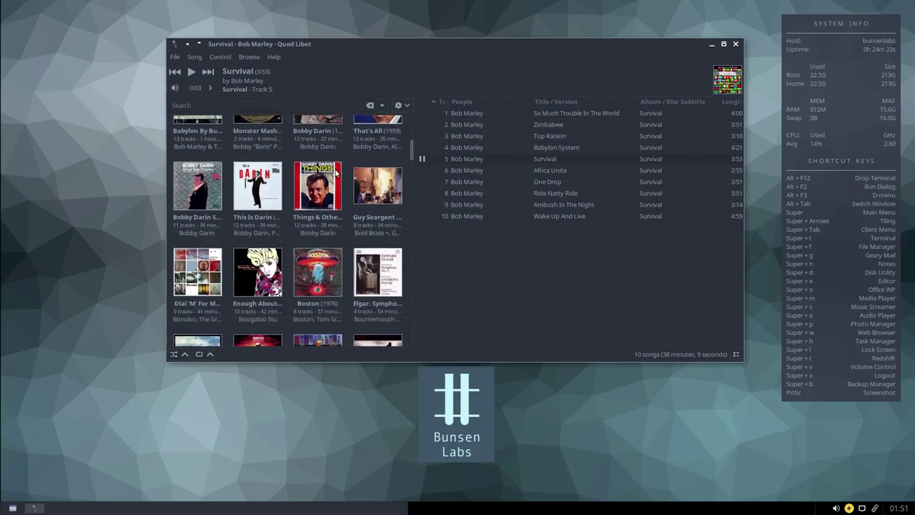
{"action": "scroll", "coordinate": [336, 175], "scroll_direction": "down", "scroll_amount": 10}
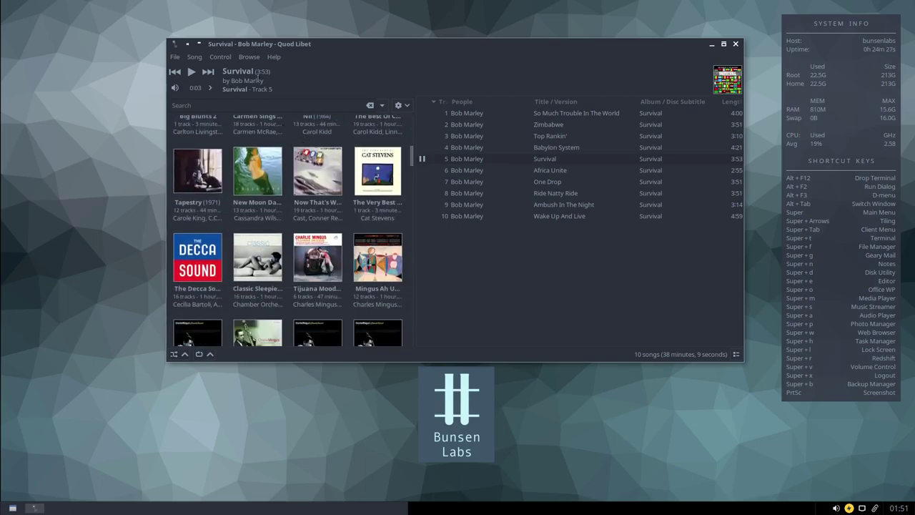
{"action": "left_click", "coordinate": [245, 56]}
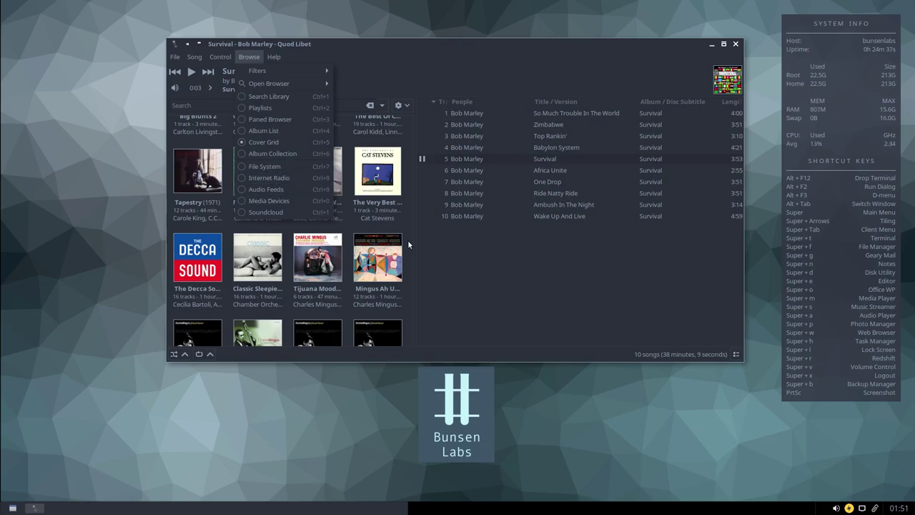
{"action": "left_click", "coordinate": [506, 286]}
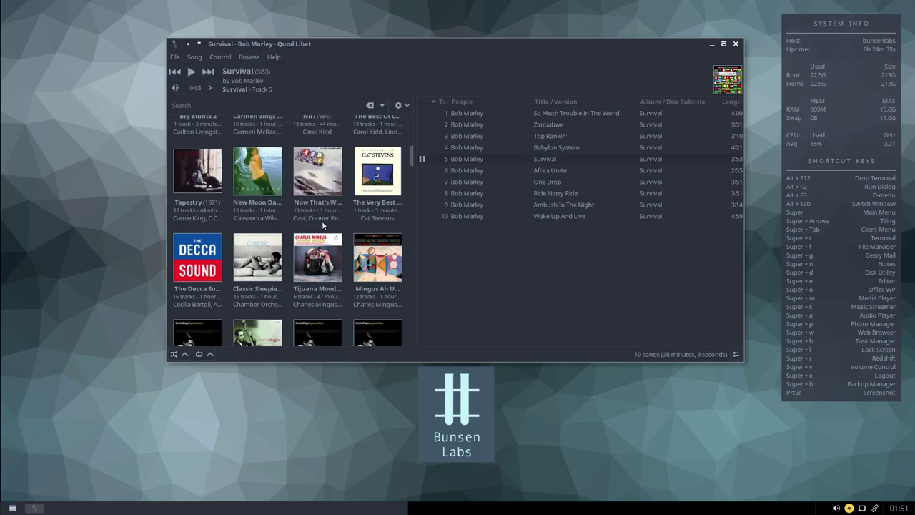
Show the track lists of several albums further down the grid, including The Decca Sound, Tijuana Moods and The Young Rebel Disc 3
{"action": "scroll", "coordinate": [325, 240], "scroll_direction": "down", "scroll_amount": 4}
{"action": "scroll", "coordinate": [324, 227], "scroll_direction": "up", "scroll_amount": 1}
{"action": "scroll", "coordinate": [323, 227], "scroll_direction": "up", "scroll_amount": 1}
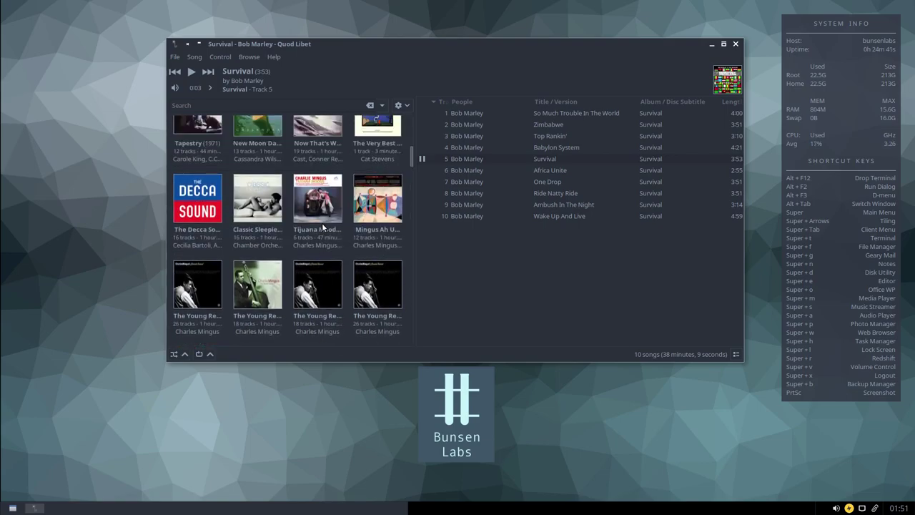
{"action": "left_click", "coordinate": [204, 210]}
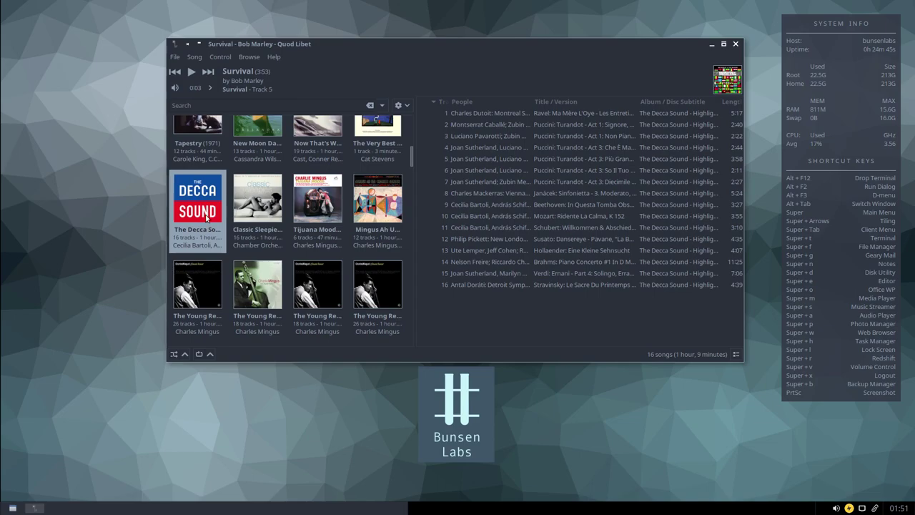
{"action": "left_click", "coordinate": [277, 199]}
{"action": "left_click", "coordinate": [333, 210]}
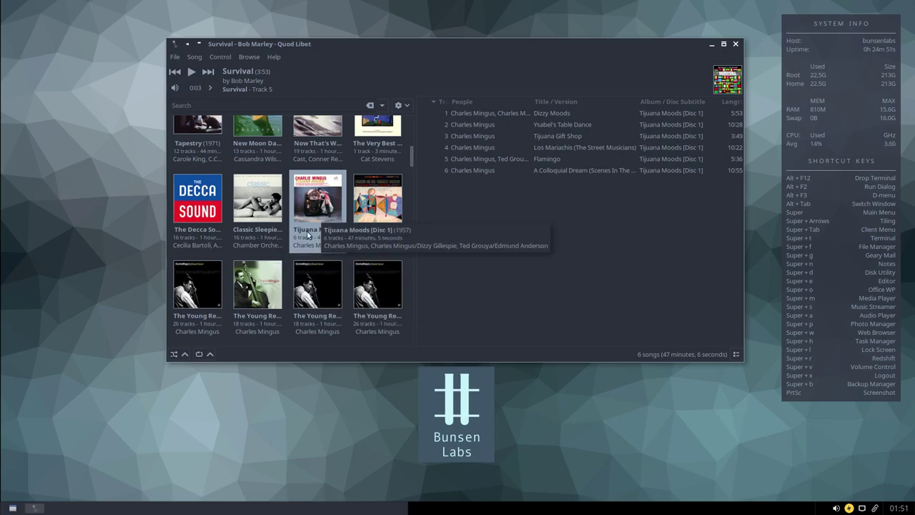
{"action": "left_click", "coordinate": [249, 281]}
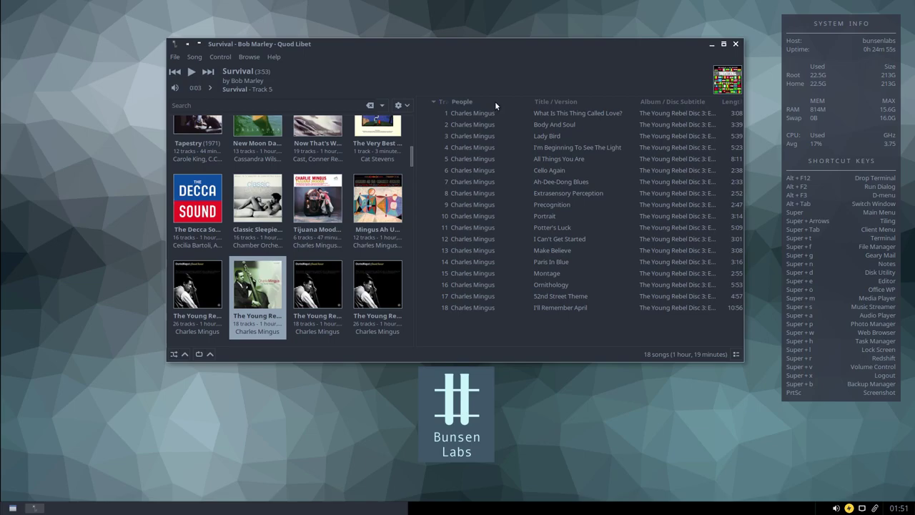
Play the track "What Is This Thing Called Love?" briefly, pause it, and close the Quod Libet window
{"action": "double_click", "coordinate": [432, 113]}
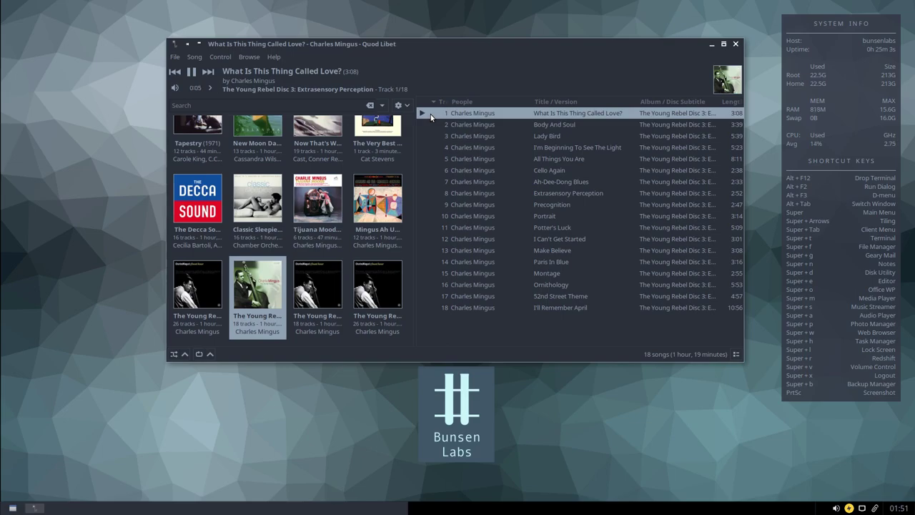
{"action": "left_click", "coordinate": [193, 75]}
{"action": "left_click_drag", "start_coordinate": [664, 47], "coordinate": [613, 31]}
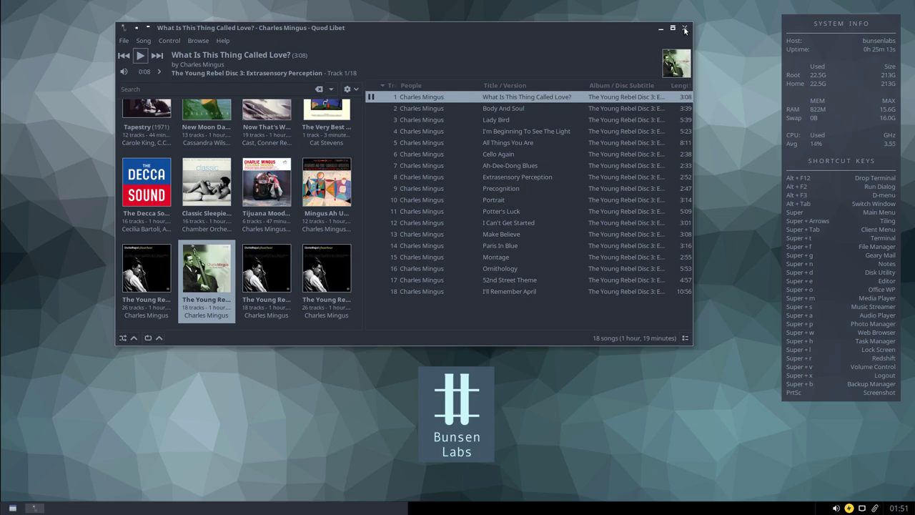
{"action": "left_click", "coordinate": [685, 29]}
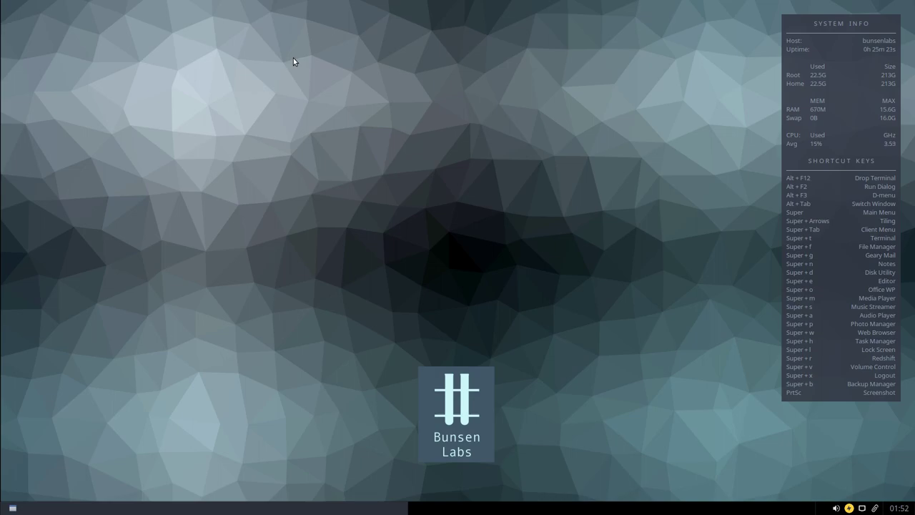
Start the cmus music player in a new terminal and make its window wider and shorter
{"action": "key", "text": "super+t"}
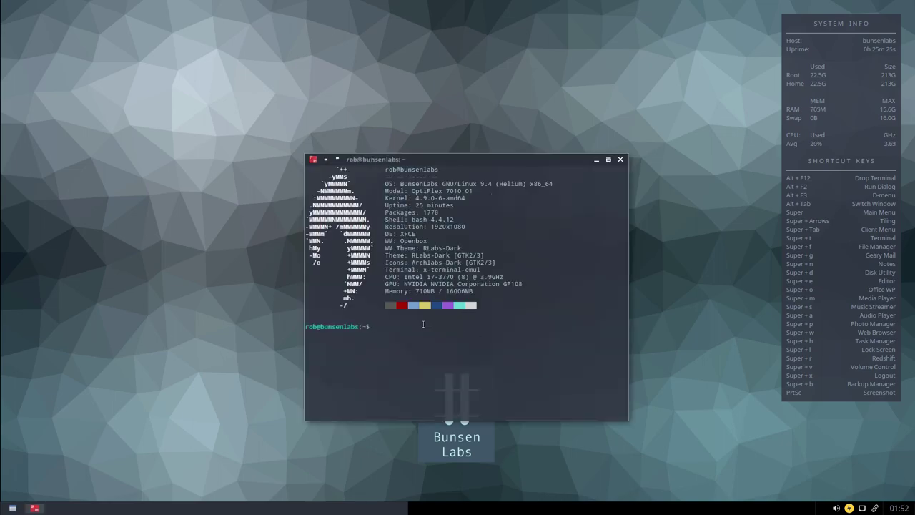
{"action": "type", "text": "cmus"}
{"action": "key", "text": "Return"}
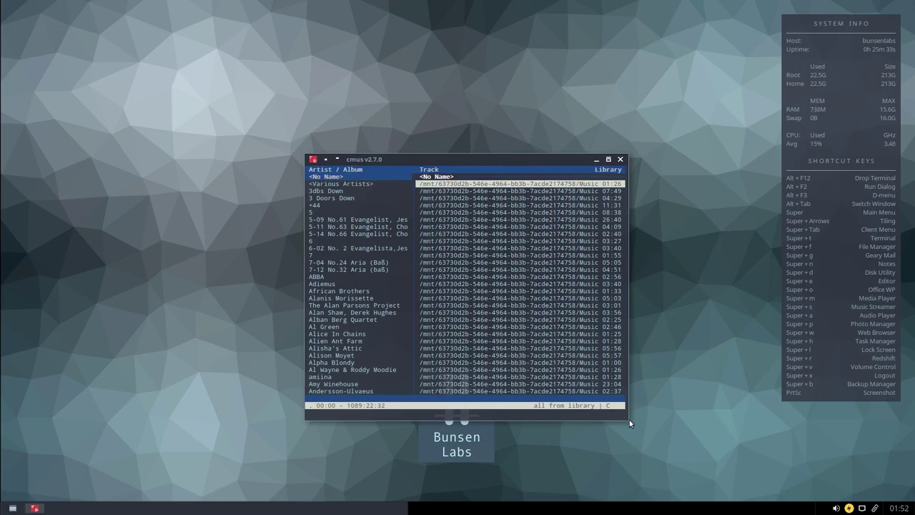
{"action": "left_click_drag", "start_coordinate": [627, 421], "coordinate": [731, 379]}
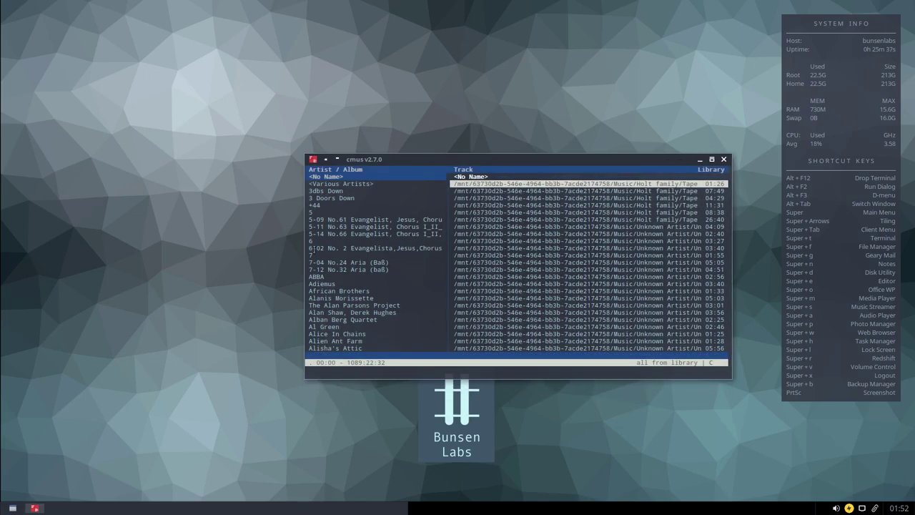
Look through the artist list of the cmus library from the first entries down to Dr. John
{"action": "key", "text": "Down"}
{"action": "key", "text": "Down"}
{"action": "key", "text": "Down"}
{"action": "key", "text": "Down"}
{"action": "key", "text": "Down"}
{"action": "key", "text": "Down"}
{"action": "key", "text": "Down"}
{"action": "key", "text": "Down"}
{"action": "key", "text": "Down"}
{"action": "key", "text": "Up"}
{"action": "key", "text": "Up"}
{"action": "key", "text": "Up"}
{"action": "key", "text": "Up"}
{"action": "key", "text": "Up"}
{"action": "key", "text": "Up"}
{"action": "key", "text": "Down"}
{"action": "key", "text": "Down"}
{"action": "key", "text": "Down"}
{"action": "key", "text": "Down"}
{"action": "key", "text": "Down"}
{"action": "key", "text": "Down"}
{"action": "key", "text": "Down"}
{"action": "key", "text": "Down"}
{"action": "key", "text": "Down"}
{"action": "key", "text": "Down"}
{"action": "key", "text": "Down"}
{"action": "key", "text": "Down"}
{"action": "key", "text": "Down"}
{"action": "key", "text": "Down"}
{"action": "key", "text": "Down"}
{"action": "key", "text": "Down"}
{"action": "key", "text": "Down"}
{"action": "key", "text": "Down"}
{"action": "key", "text": "Down"}
{"action": "key", "text": "Down"}
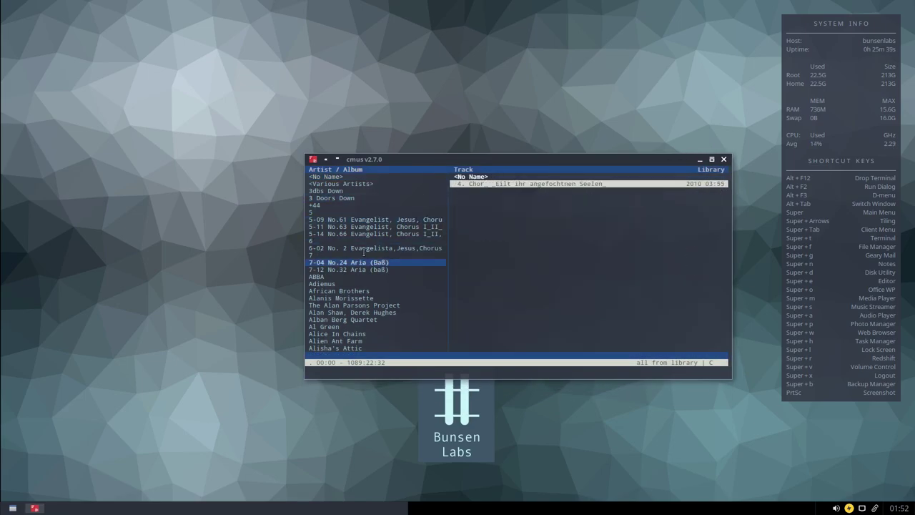
{"action": "key", "text": "Down"}
{"action": "key", "text": "Down"}
{"action": "key", "text": "Down"}
{"action": "key", "text": "Down"}
{"action": "key", "text": "Down"}
{"action": "key", "text": "Down"}
{"action": "key", "text": "Down"}
{"action": "key", "text": "Down"}
{"action": "key", "text": "Down"}
{"action": "key", "text": "Down"}
{"action": "key", "text": "Down"}
{"action": "key", "text": "Down"}
{"action": "key", "text": "Down"}
{"action": "key", "text": "Down"}
{"action": "key", "text": "Down"}
{"action": "key", "text": "Down"}
{"action": "key", "text": "Down"}
{"action": "key", "text": "Down"}
{"action": "key", "text": "Down"}
{"action": "key", "text": "Down"}
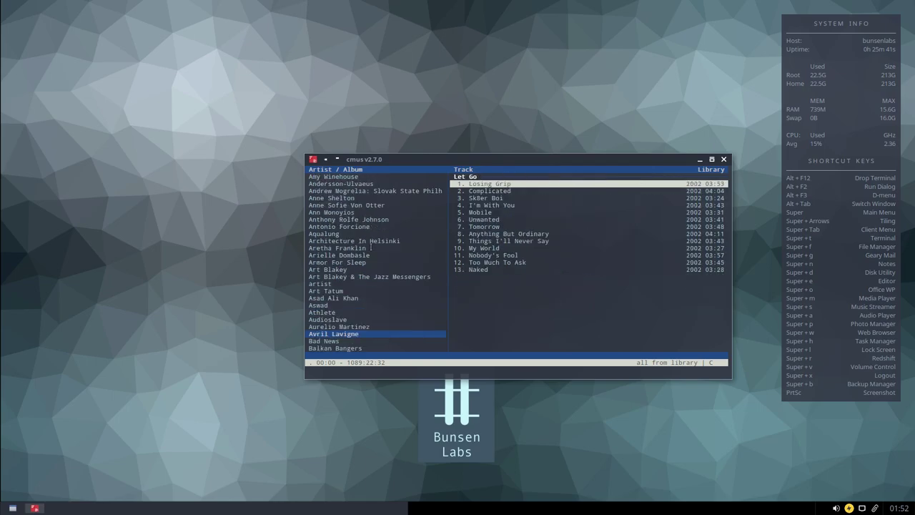
{"action": "key", "text": "Down"}
{"action": "key", "text": "Down"}
{"action": "key", "text": "Down"}
{"action": "key", "text": "Down"}
{"action": "key", "text": "Down"}
{"action": "key", "text": "Down"}
{"action": "key", "text": "Down"}
{"action": "key", "text": "Down"}
{"action": "key", "text": "Down"}
{"action": "key", "text": "Down"}
{"action": "key", "text": "Down"}
{"action": "key", "text": "Down"}
{"action": "key", "text": "Down"}
{"action": "key", "text": "Down"}
{"action": "key", "text": "Down"}
{"action": "key", "text": "Down"}
{"action": "key", "text": "Down"}
{"action": "key", "text": "Down"}
{"action": "key", "text": "Down"}
{"action": "key", "text": "Down"}
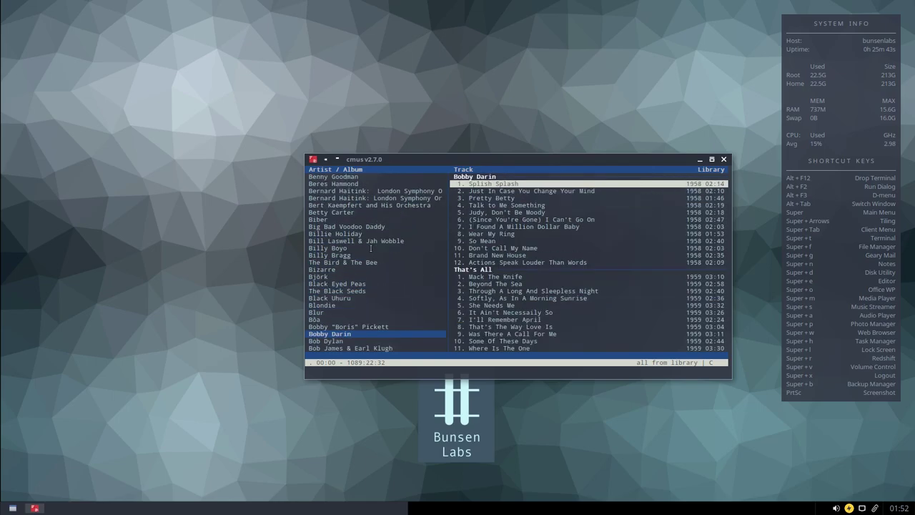
{"action": "key", "text": "Down"}
{"action": "key", "text": "Down"}
{"action": "key", "text": "Down"}
{"action": "key", "text": "Down"}
{"action": "key", "text": "Down"}
{"action": "key", "text": "Down"}
{"action": "key", "text": "Down"}
{"action": "key", "text": "Down"}
{"action": "key", "text": "Down"}
{"action": "key", "text": "Down"}
{"action": "key", "text": "Down"}
{"action": "key", "text": "Down"}
{"action": "key", "text": "Down"}
{"action": "key", "text": "Down"}
{"action": "key", "text": "Down"}
{"action": "key", "text": "Down"}
{"action": "key", "text": "Down"}
{"action": "key", "text": "Down"}
{"action": "key", "text": "Down"}
{"action": "key", "text": "Down"}
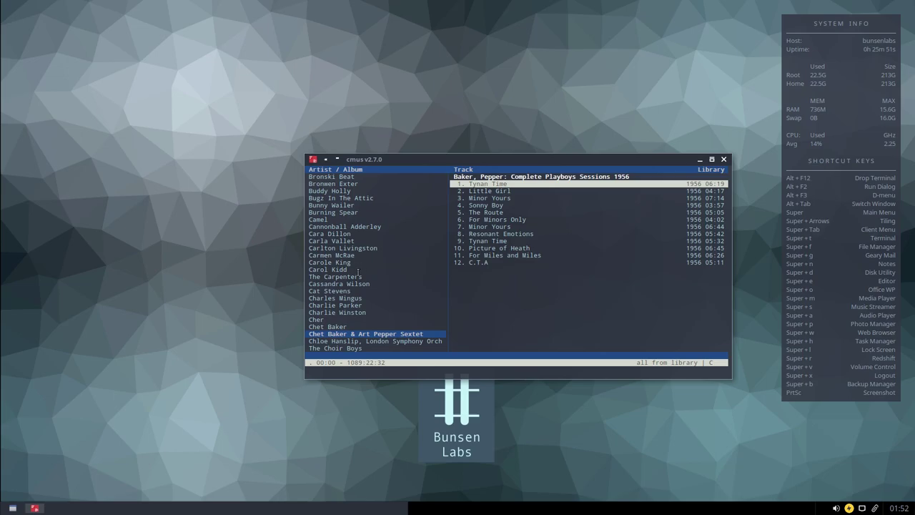
{"action": "key", "text": "Down"}
{"action": "key", "text": "Down"}
{"action": "key", "text": "Down"}
{"action": "key", "text": "Down"}
{"action": "key", "text": "Down"}
{"action": "key", "text": "Down"}
{"action": "key", "text": "Down"}
{"action": "key", "text": "Down"}
{"action": "key", "text": "Down"}
{"action": "key", "text": "Down"}
{"action": "key", "text": "Down"}
{"action": "key", "text": "Down"}
{"action": "scroll", "coordinate": [366, 270], "scroll_direction": "down", "scroll_amount": 6}
{"action": "scroll", "coordinate": [361, 266], "scroll_direction": "up", "scroll_amount": 12}
{"action": "scroll", "coordinate": [357, 262], "scroll_direction": "down", "scroll_amount": 6}
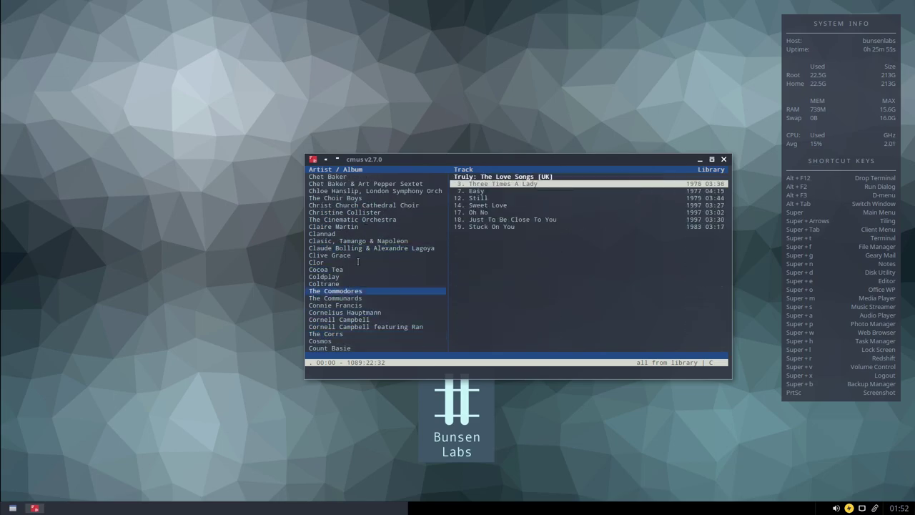
{"action": "scroll", "coordinate": [358, 262], "scroll_direction": "down", "scroll_amount": 3}
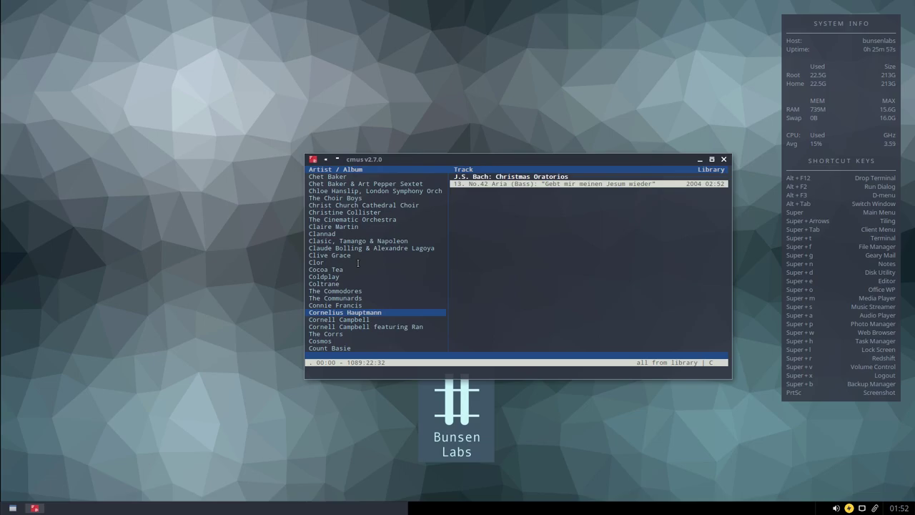
{"action": "scroll", "coordinate": [357, 263], "scroll_direction": "down", "scroll_amount": 3}
{"action": "scroll", "coordinate": [358, 264], "scroll_direction": "down", "scroll_amount": 9}
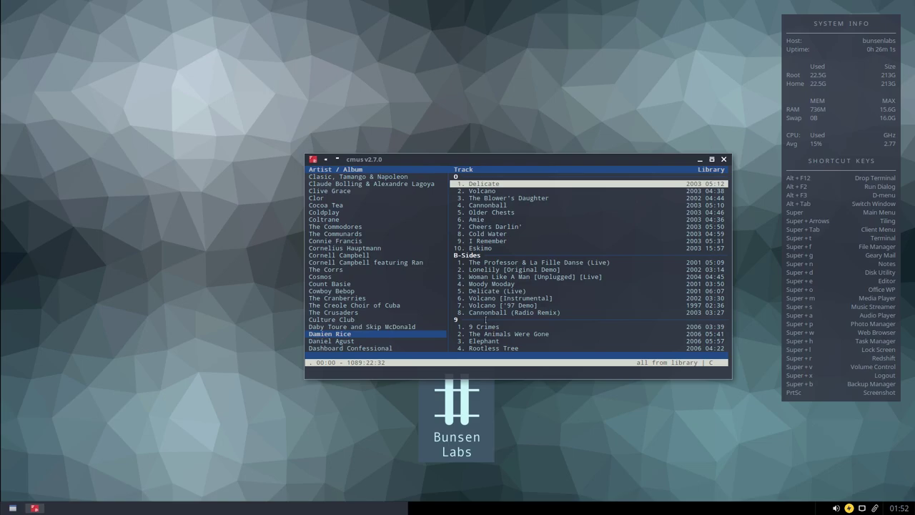
{"action": "scroll", "coordinate": [366, 323], "scroll_direction": "down", "scroll_amount": 18}
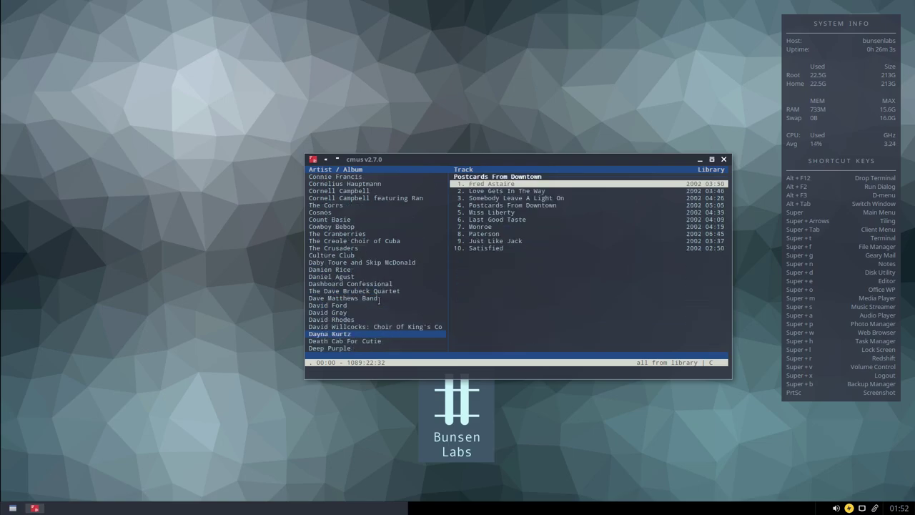
{"action": "scroll", "coordinate": [379, 301], "scroll_direction": "down", "scroll_amount": 3}
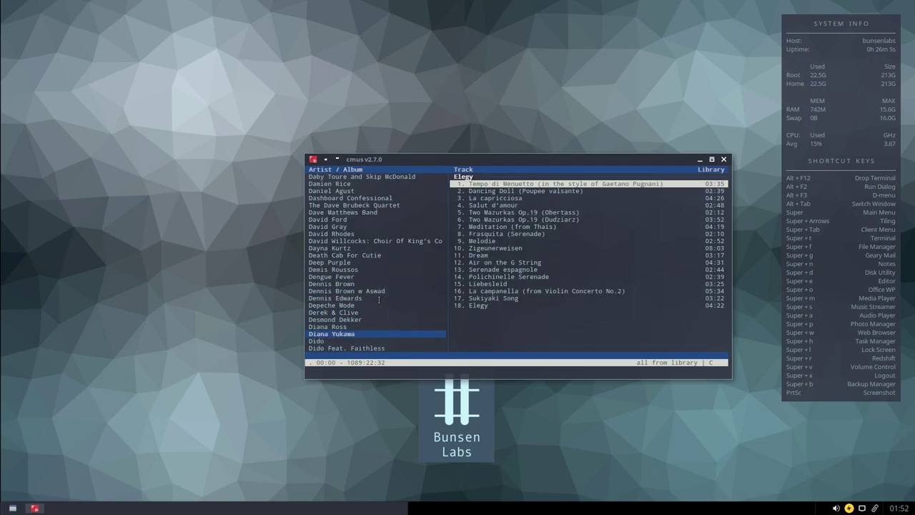
{"action": "scroll", "coordinate": [380, 300], "scroll_direction": "down", "scroll_amount": 15}
{"action": "scroll", "coordinate": [379, 300], "scroll_direction": "up", "scroll_amount": 3}
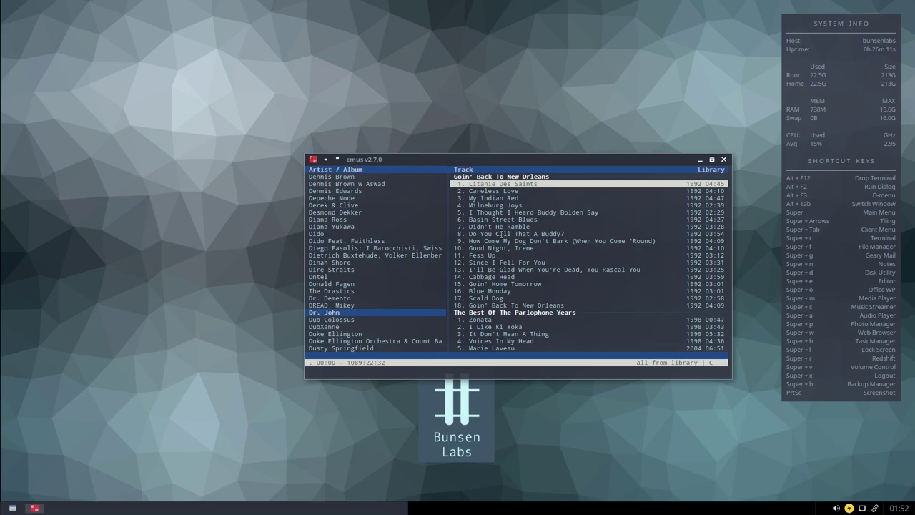
Play track 10, "Good Night, Irene", from Dr. John's album Goin' Back To New Orleans, and close the cmus window
{"action": "key", "text": "Tab"}
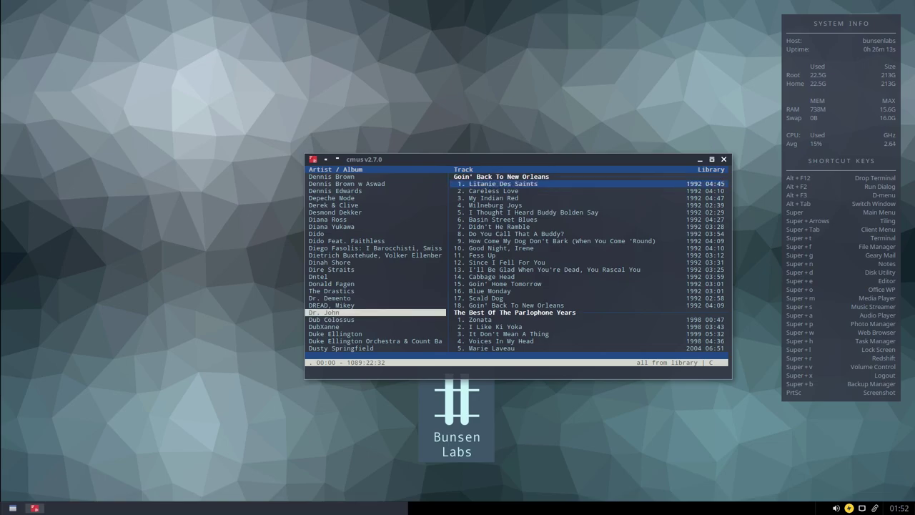
{"action": "key", "text": "Down"}
{"action": "key", "text": "Down"}
{"action": "key", "text": "Down"}
{"action": "key", "text": "Down"}
{"action": "key", "text": "Down"}
{"action": "key", "text": "Down"}
{"action": "key", "text": "Down"}
{"action": "key", "text": "Down"}
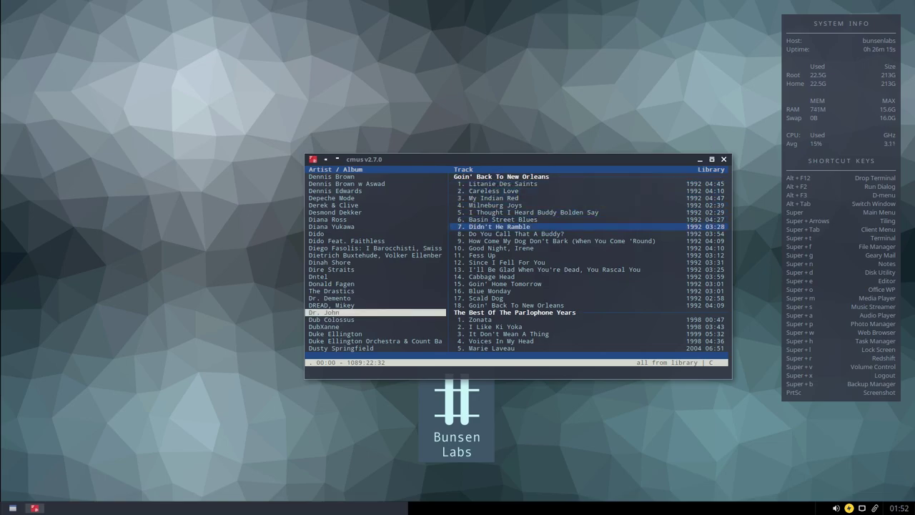
{"action": "key", "text": "Down"}
{"action": "key", "text": "Return"}
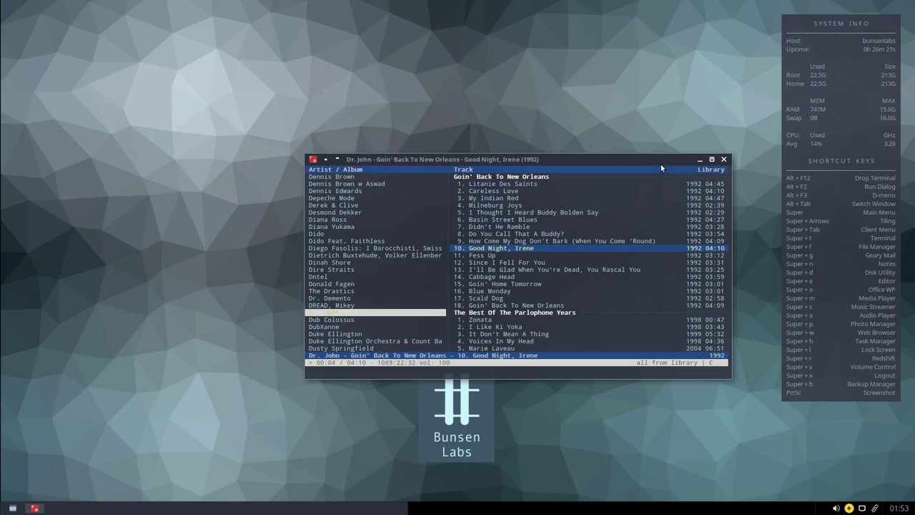
{"action": "left_click_drag", "start_coordinate": [683, 158], "coordinate": [597, 94]}
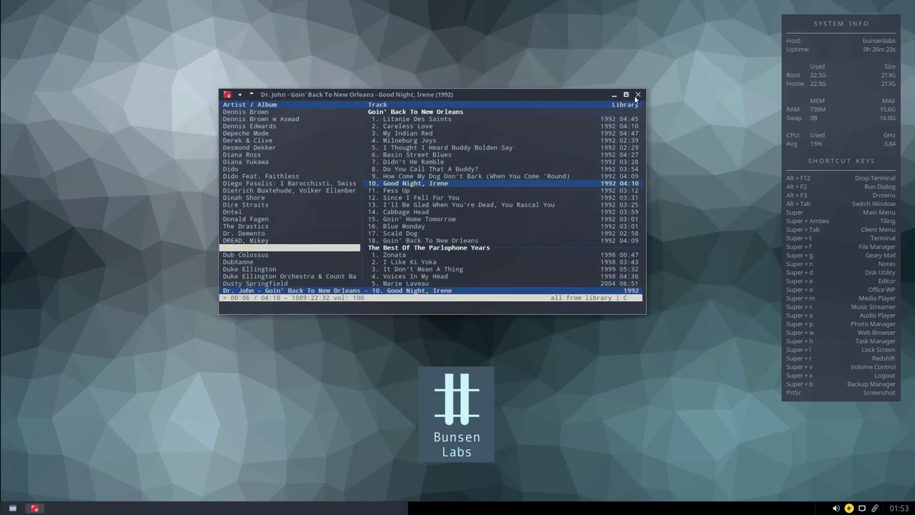
{"action": "left_click", "coordinate": [637, 95]}
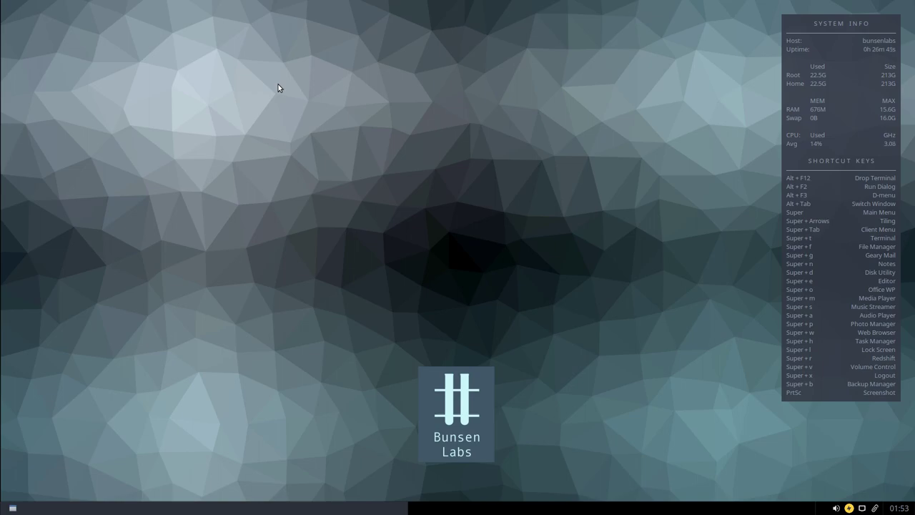
Open the Shotwell photo manager and look through the thumbnails in its Photos library
{"action": "key", "text": "super+p"}
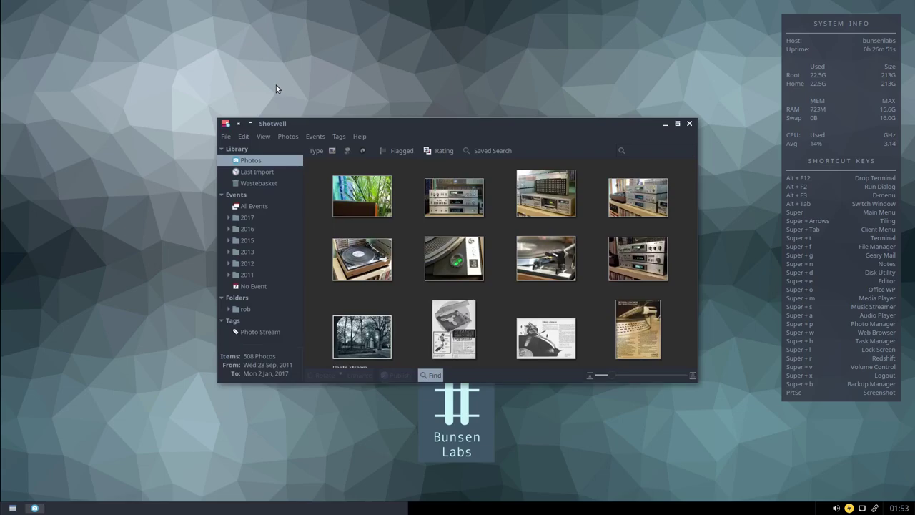
{"action": "scroll", "coordinate": [584, 212], "scroll_direction": "down", "scroll_amount": 2}
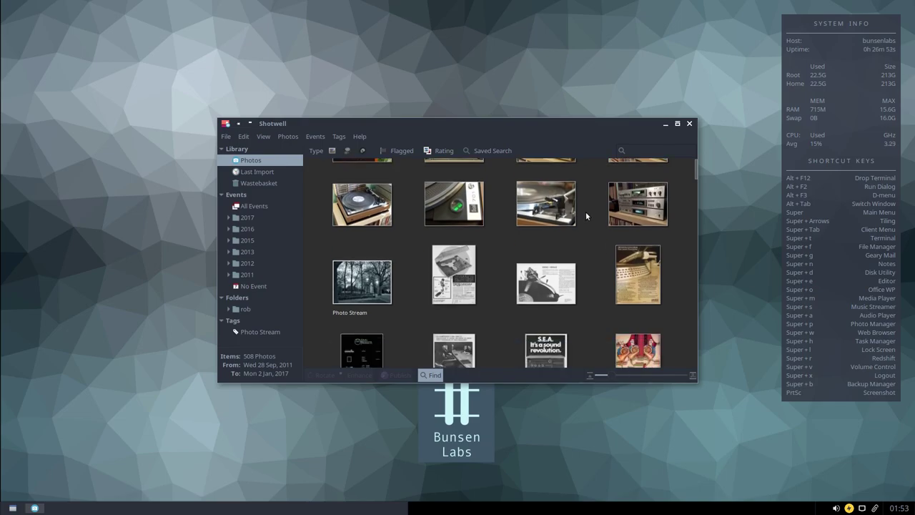
{"action": "scroll", "coordinate": [584, 216], "scroll_direction": "down", "scroll_amount": 10}
{"action": "scroll", "coordinate": [584, 214], "scroll_direction": "down", "scroll_amount": 10}
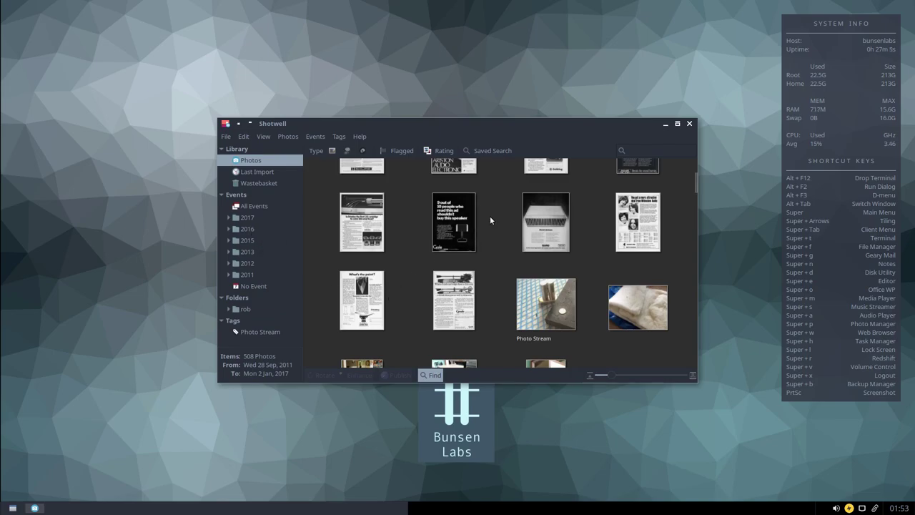
Browse the speaker photos further down the Shotwell library, selecting one of them, and close the Shotwell window
{"action": "scroll", "coordinate": [491, 217], "scroll_direction": "down", "scroll_amount": 5}
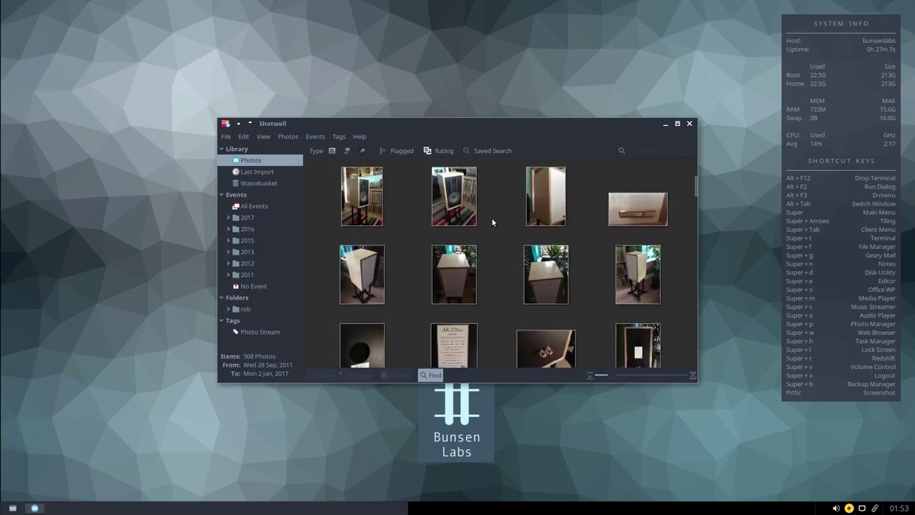
{"action": "scroll", "coordinate": [492, 217], "scroll_direction": "down", "scroll_amount": 1}
{"action": "left_click_drag", "start_coordinate": [469, 124], "coordinate": [380, 61]}
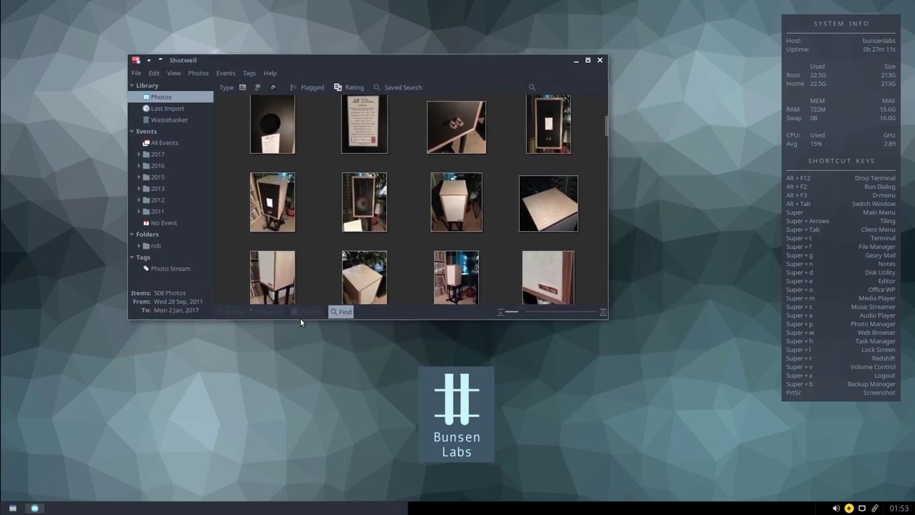
{"action": "left_click", "coordinate": [358, 188]}
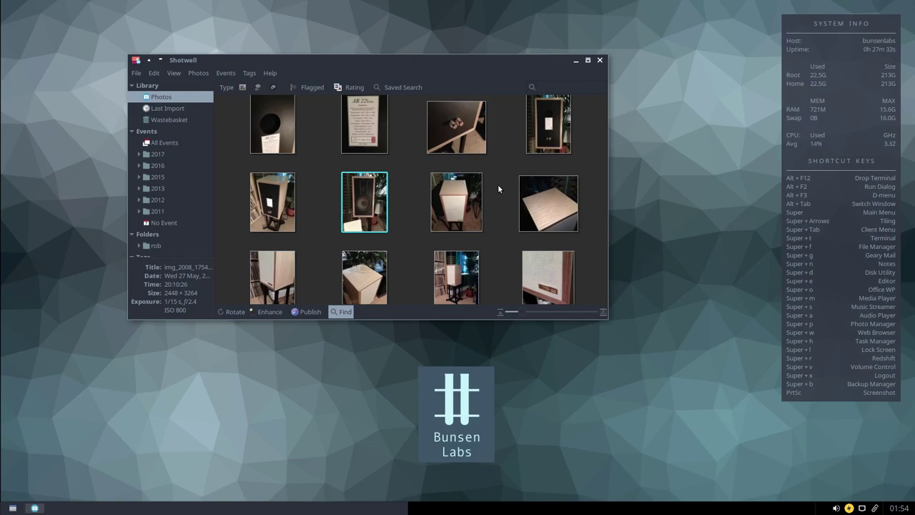
{"action": "left_click_drag", "start_coordinate": [352, 64], "coordinate": [393, 32]}
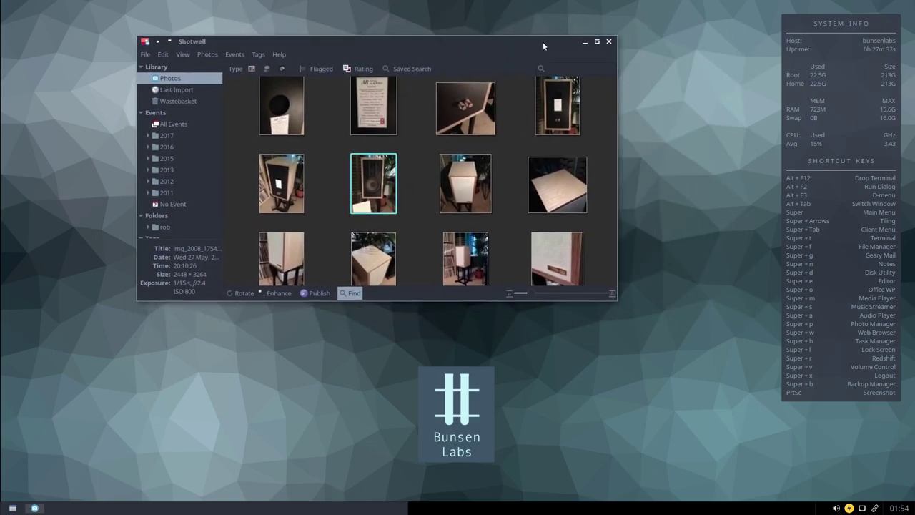
{"action": "left_click", "coordinate": [608, 41]}
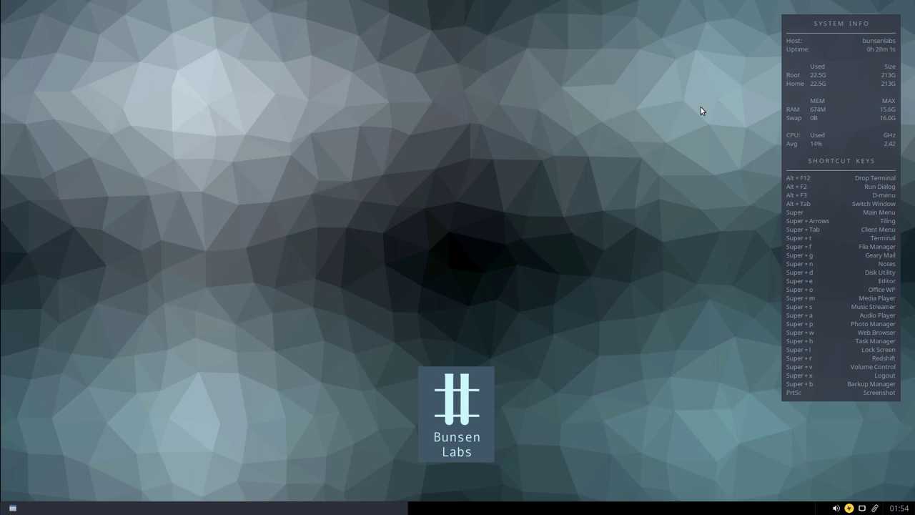
Open the web browser, look over the BBC News home page and its story clusters, and close the browser
{"action": "key", "text": "super+w"}
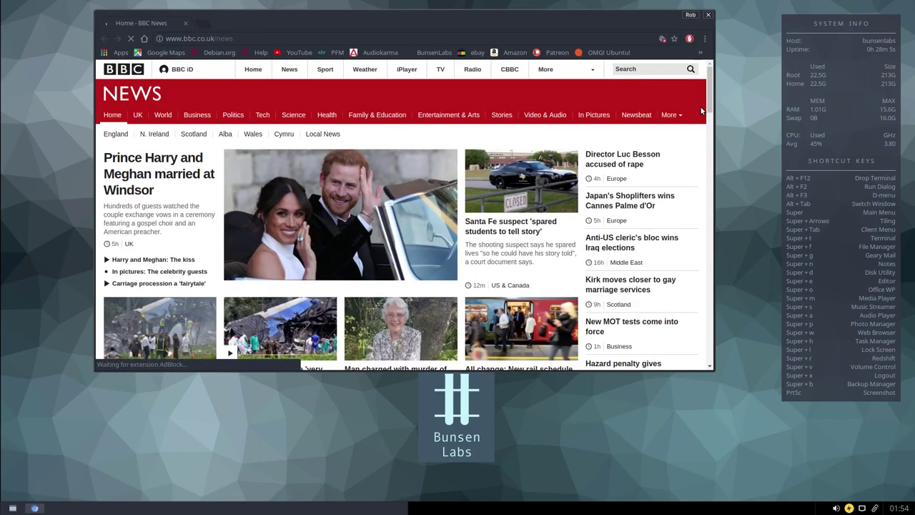
{"action": "left_click_drag", "start_coordinate": [300, 20], "coordinate": [306, 51]}
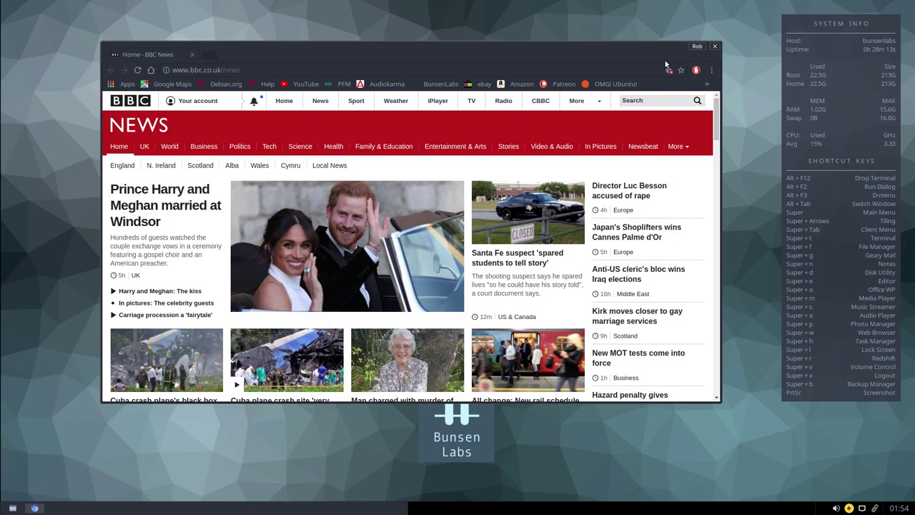
{"action": "left_click_drag", "start_coordinate": [384, 49], "coordinate": [408, 51]}
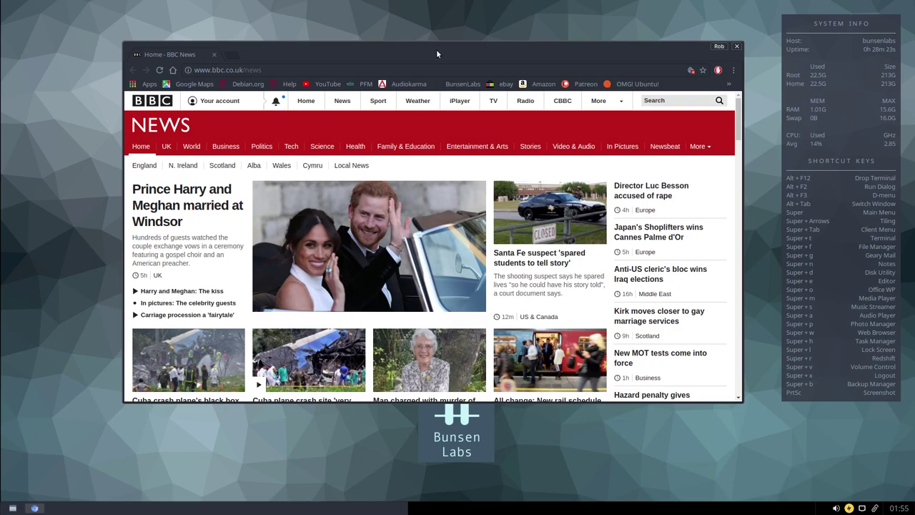
{"action": "left_click_drag", "start_coordinate": [437, 54], "coordinate": [420, 58]}
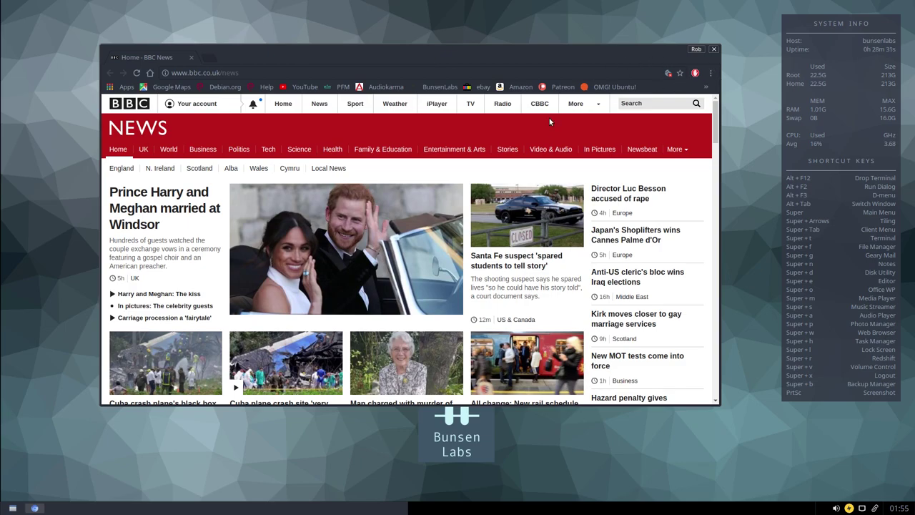
{"action": "scroll", "coordinate": [544, 166], "scroll_direction": "down", "scroll_amount": 2}
{"action": "scroll", "coordinate": [543, 166], "scroll_direction": "down", "scroll_amount": 4}
{"action": "scroll", "coordinate": [543, 193], "scroll_direction": "up", "scroll_amount": 5}
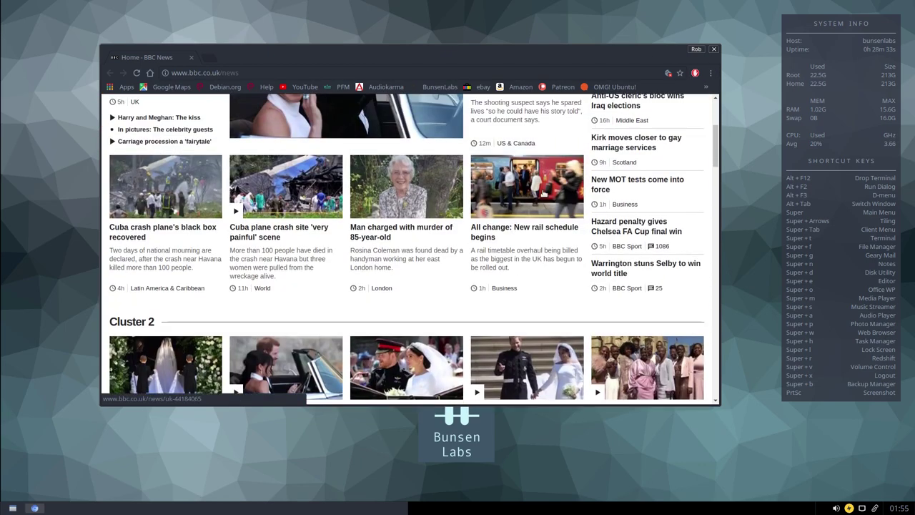
{"action": "left_click", "coordinate": [714, 50]}
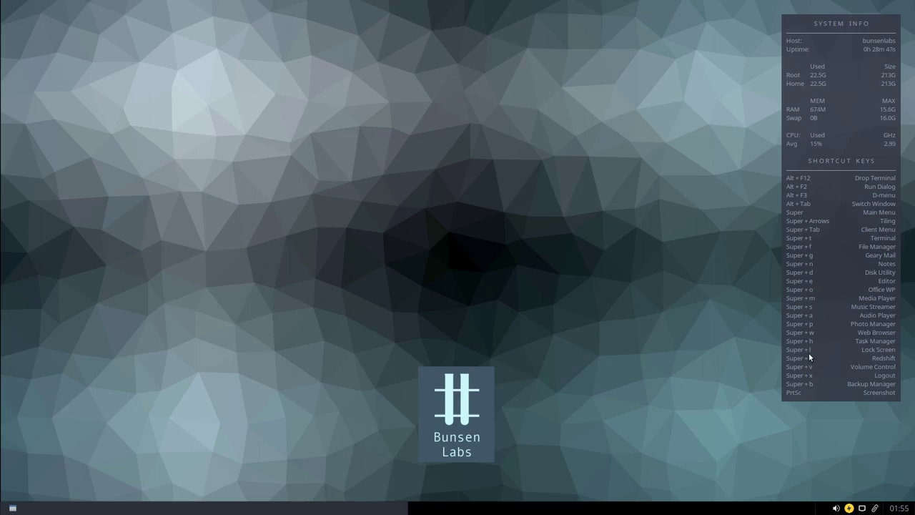
Open the htop task manager to examine CPU, memory and running processes, and close it
{"action": "key", "text": "super+h"}
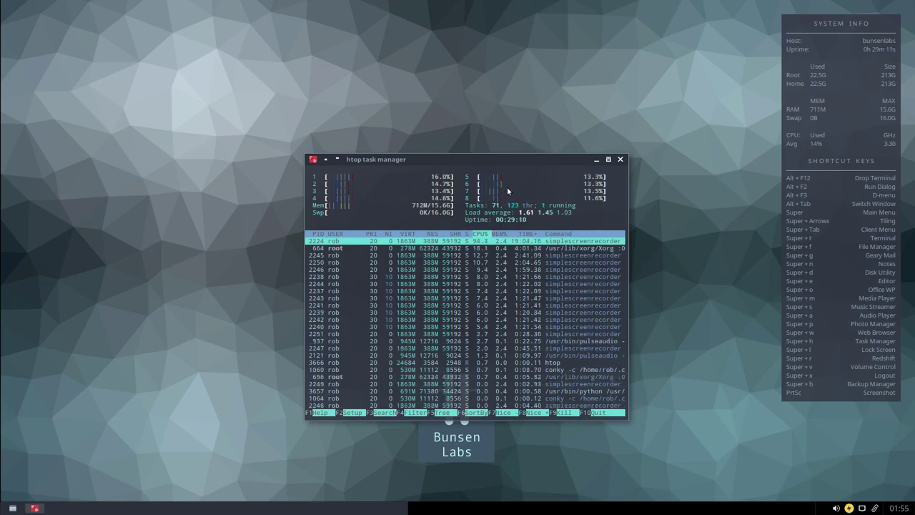
{"action": "left_click_drag", "start_coordinate": [521, 158], "coordinate": [351, 63]}
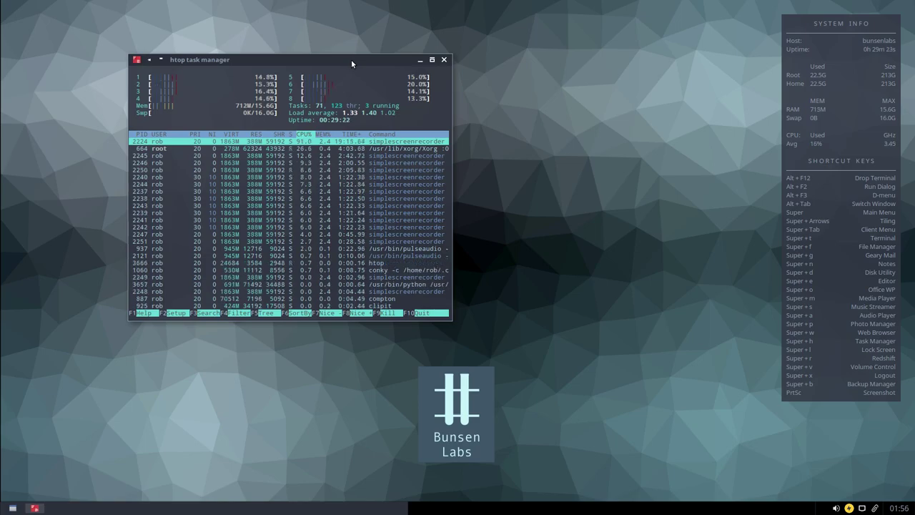
{"action": "left_click", "coordinate": [444, 60]}
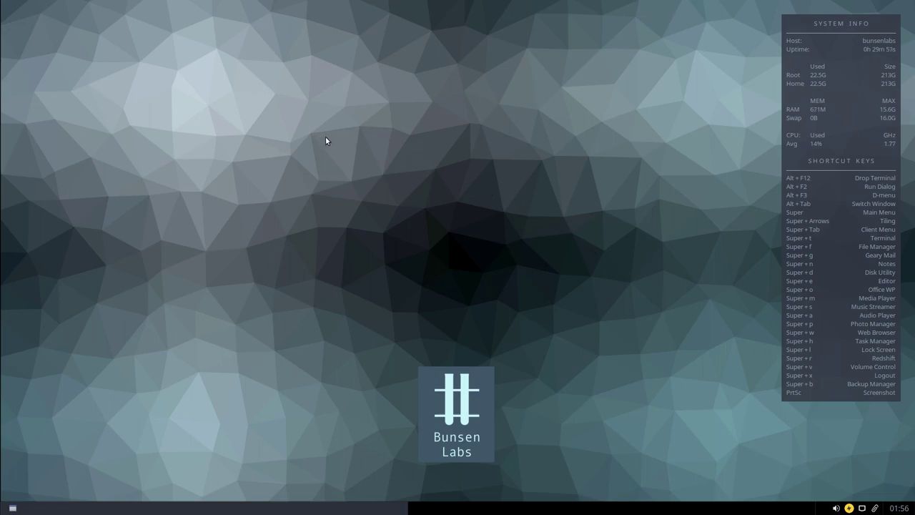
Open Volume Control and review its Playback, Recording, Output Devices, Input Devices and Configuration pages
{"action": "key", "text": "super+v"}
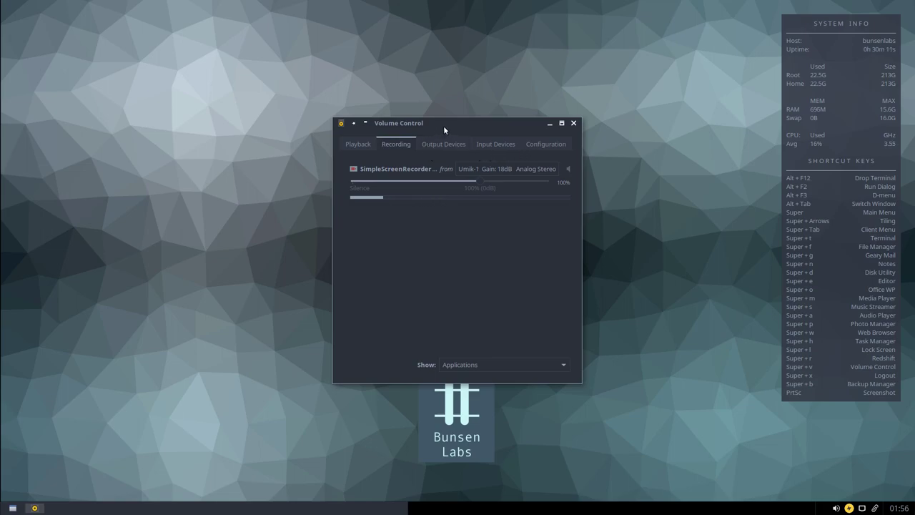
{"action": "left_click_drag", "start_coordinate": [445, 123], "coordinate": [432, 104]}
{"action": "left_click", "coordinate": [336, 126]}
{"action": "left_click", "coordinate": [382, 125]}
{"action": "left_click", "coordinate": [426, 125]}
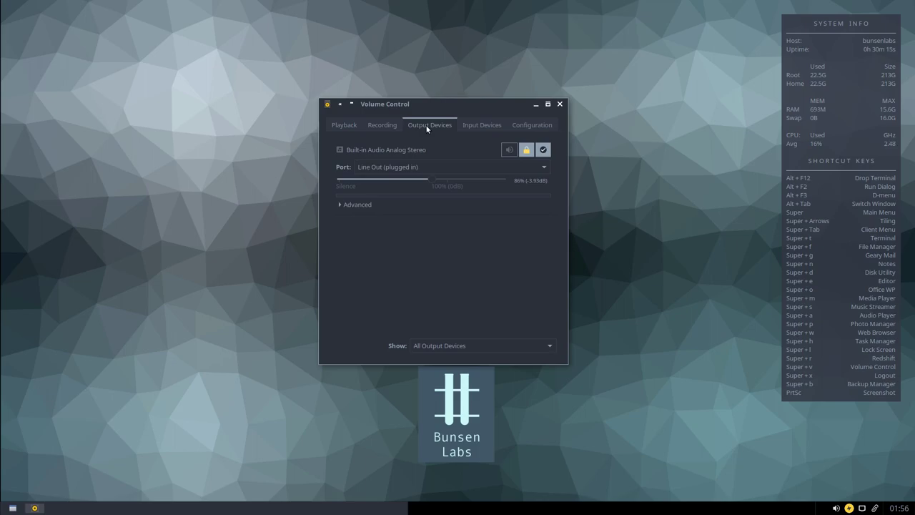
{"action": "left_click", "coordinate": [476, 127]}
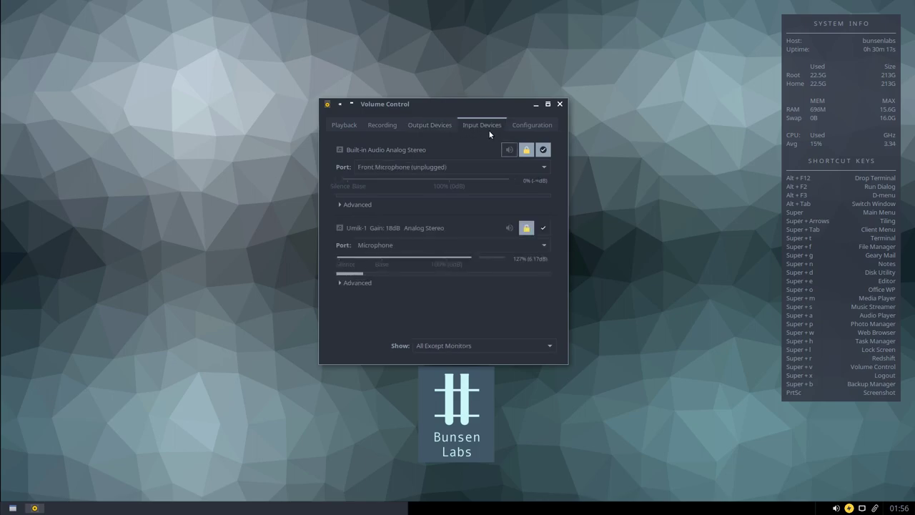
{"action": "left_click", "coordinate": [532, 126]}
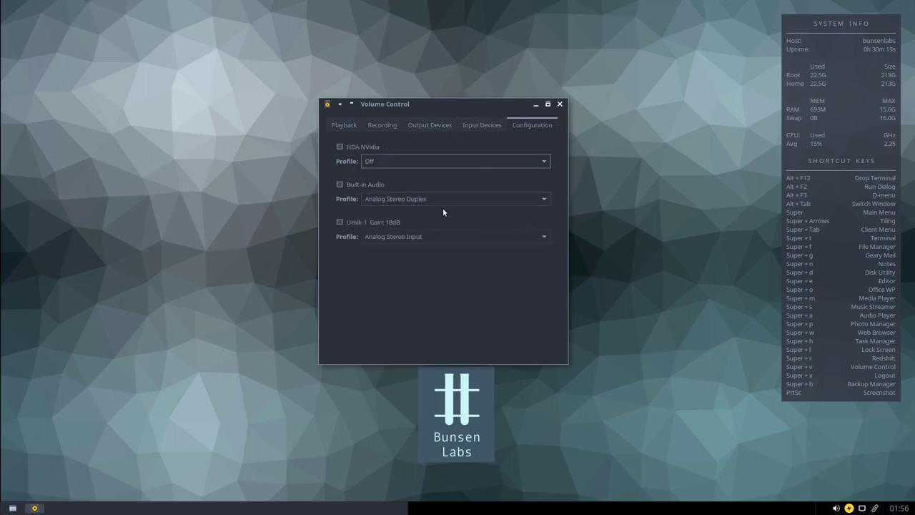
{"action": "left_click", "coordinate": [346, 126]}
{"action": "left_click", "coordinate": [380, 125]}
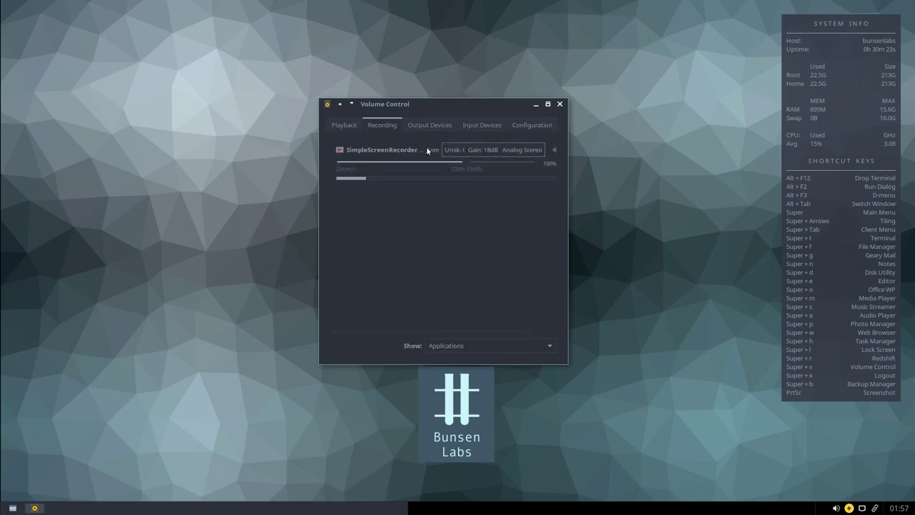
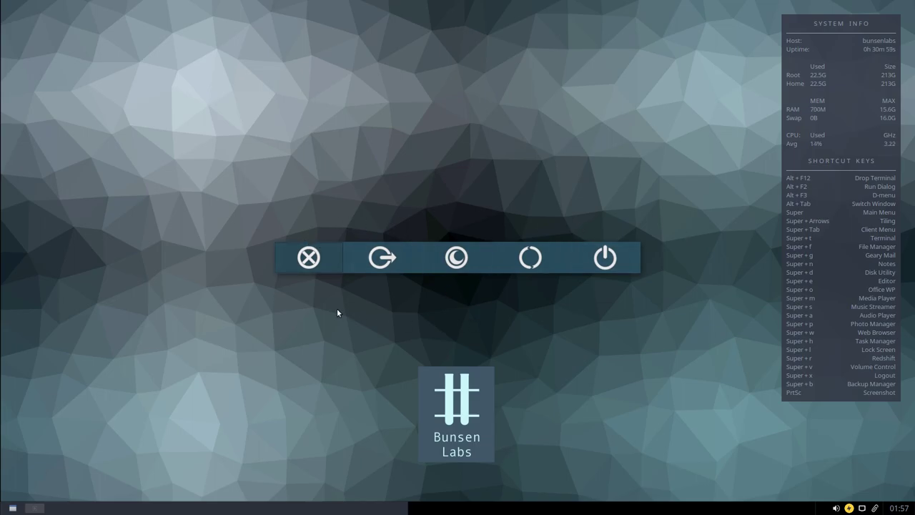
Cancel the logout dialog to return to the desktop
{"action": "left_click", "coordinate": [314, 263]}
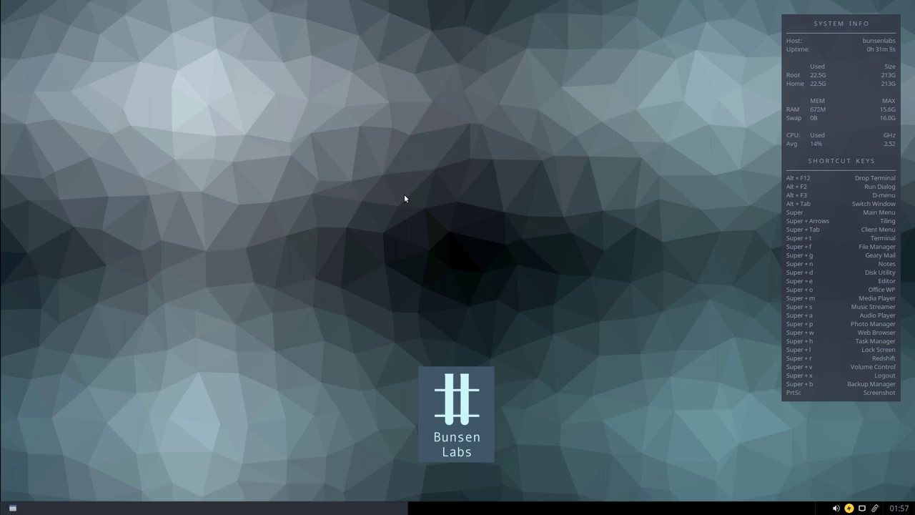
Open the backup manager, view its Folders to save and Overview pages, and close it
{"action": "key", "text": "super+b"}
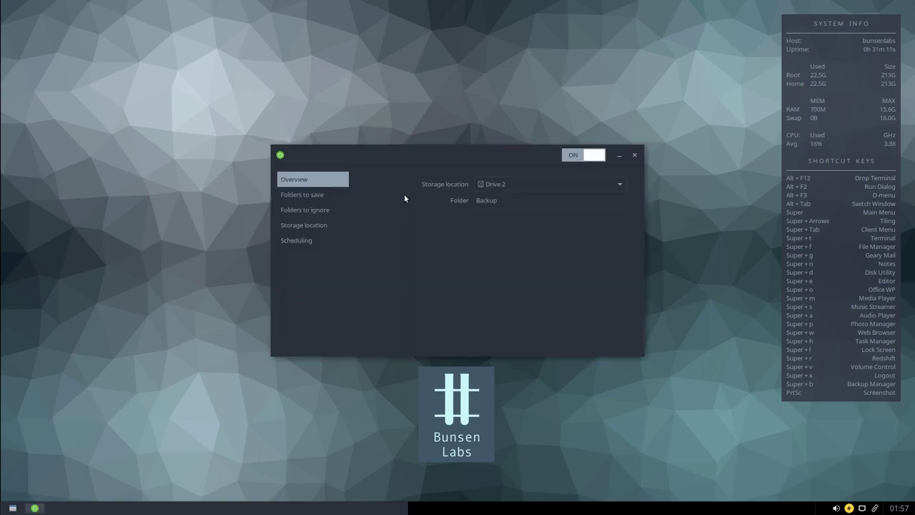
{"action": "left_click", "coordinate": [314, 193]}
{"action": "left_click", "coordinate": [319, 175]}
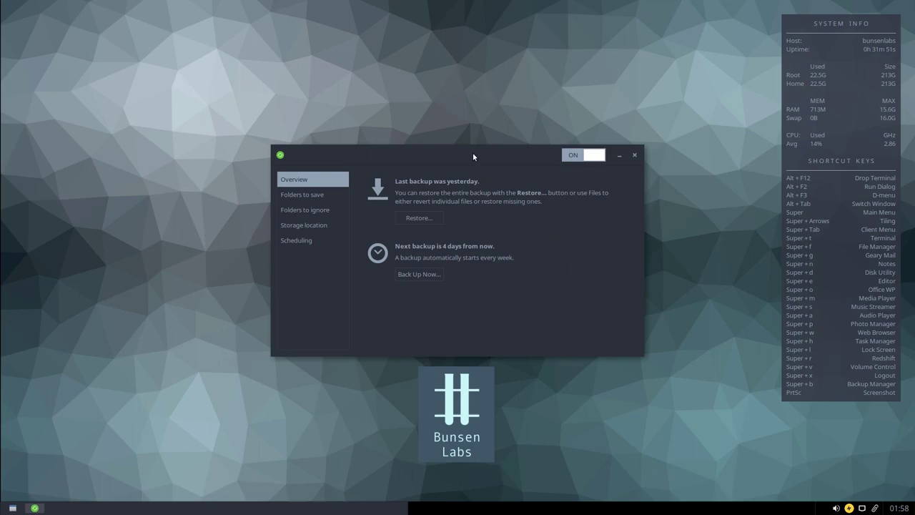
{"action": "left_click_drag", "start_coordinate": [476, 152], "coordinate": [454, 131]}
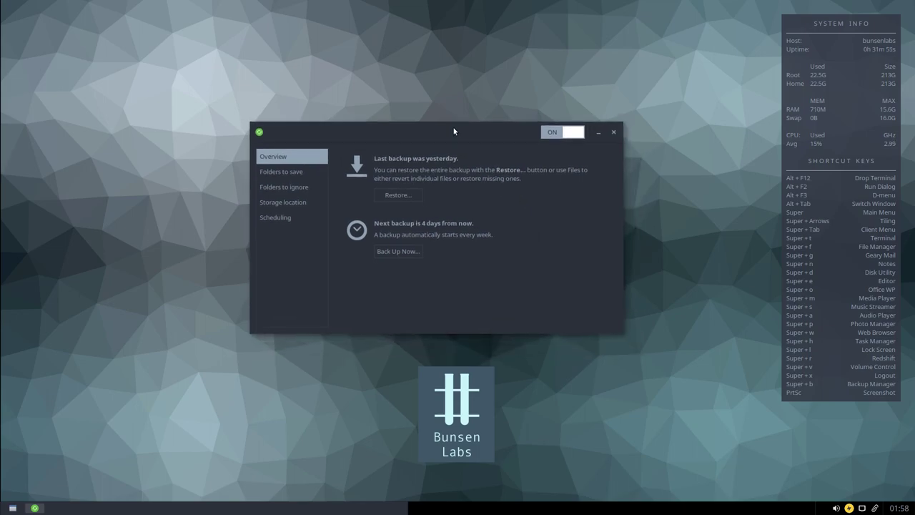
{"action": "left_click_drag", "start_coordinate": [453, 128], "coordinate": [373, 92]}
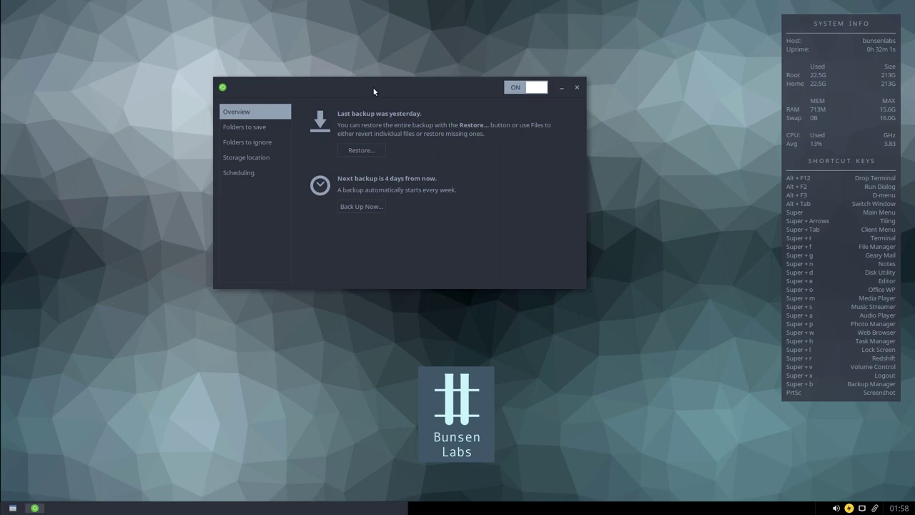
{"action": "left_click", "coordinate": [576, 87]}
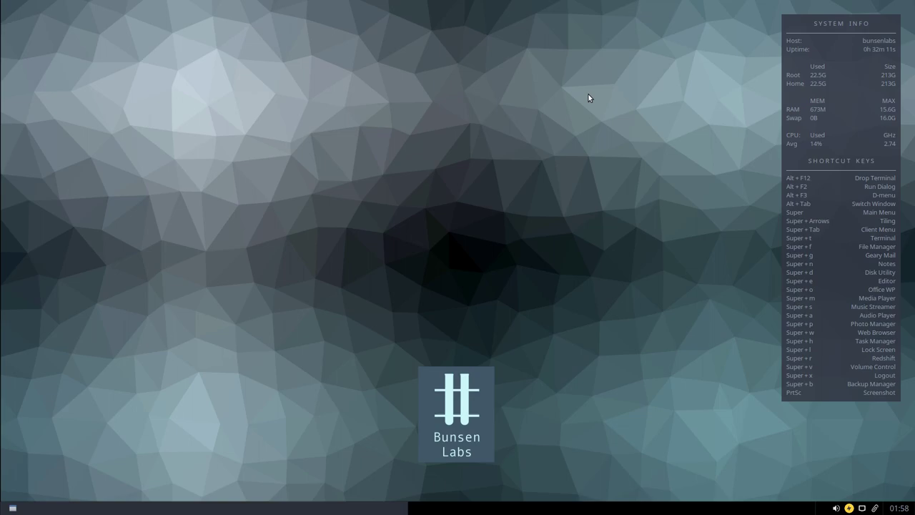
Open the Screenshot dialog to view its capture options and cancel it
{"action": "key", "text": "Print"}
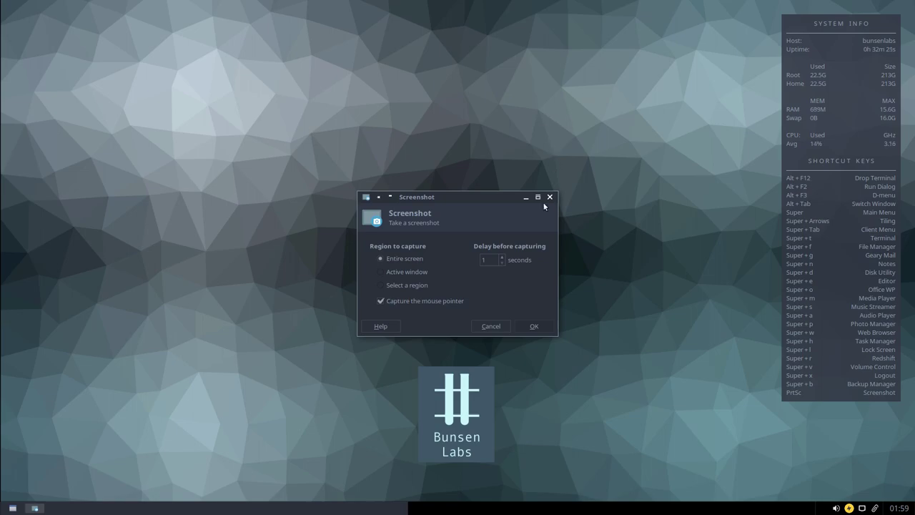
{"action": "left_click", "coordinate": [492, 327]}
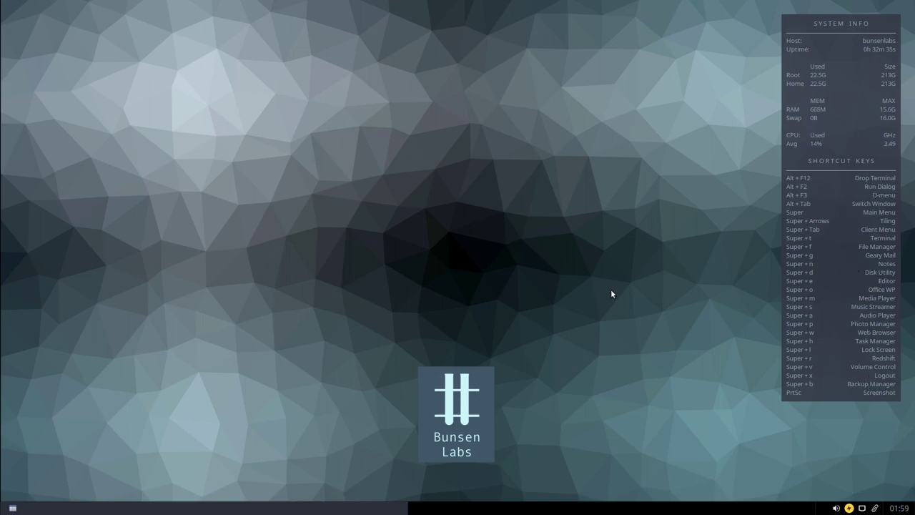
Launch GIMP from the desktop's main menu, look over its window and close it
{"action": "right_click", "coordinate": [288, 93]}
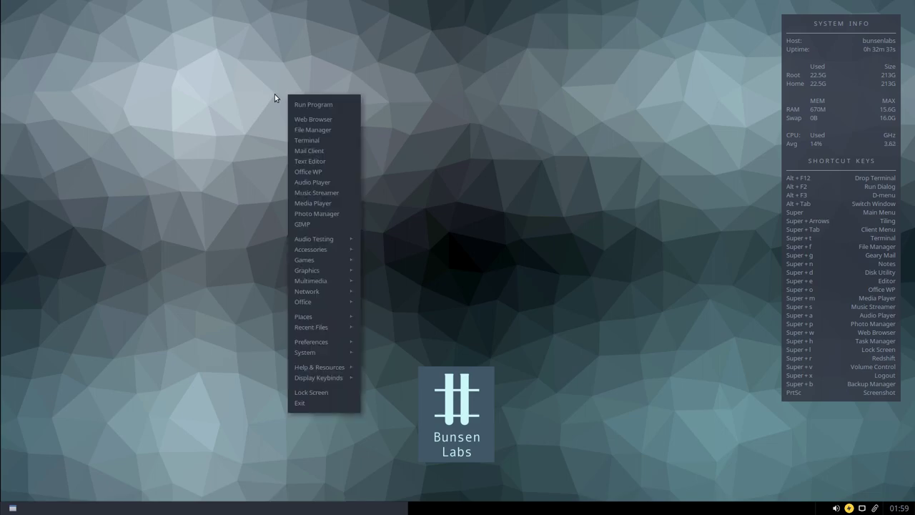
{"action": "left_click", "coordinate": [316, 225]}
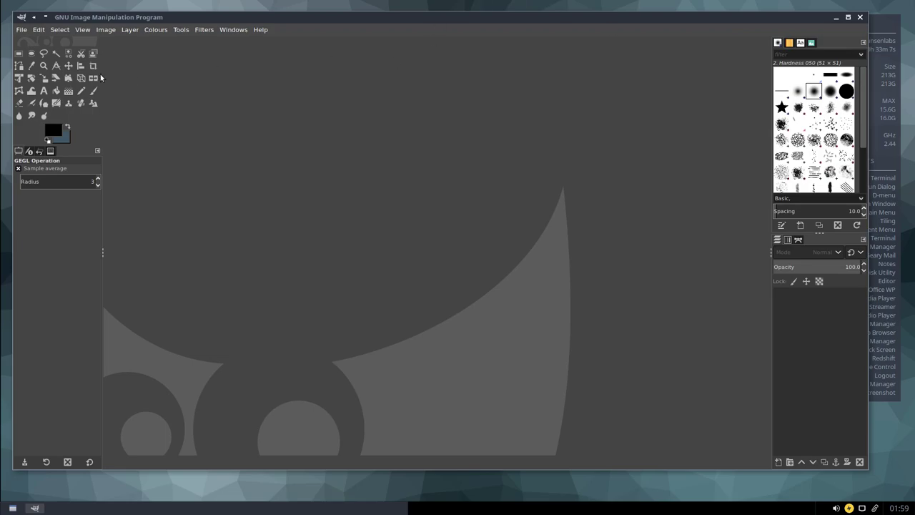
{"action": "mouse_move", "coordinate": [380, 21]}
{"action": "left_mouse_down"}
{"action": "mouse_move", "coordinate": [422, 42]}
{"action": "mouse_move", "coordinate": [384, 40]}
{"action": "mouse_move", "coordinate": [381, 27]}
{"action": "left_mouse_up"}
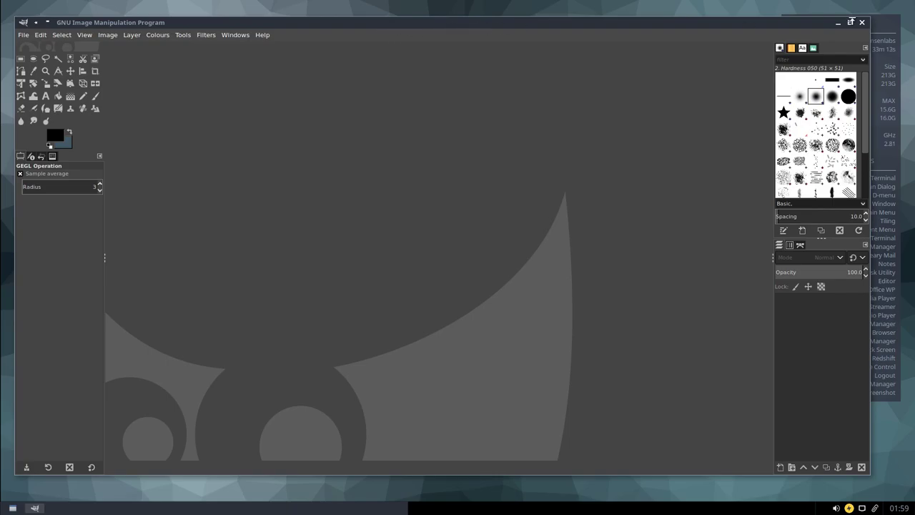
{"action": "left_click_drag", "start_coordinate": [805, 30], "coordinate": [795, 13]}
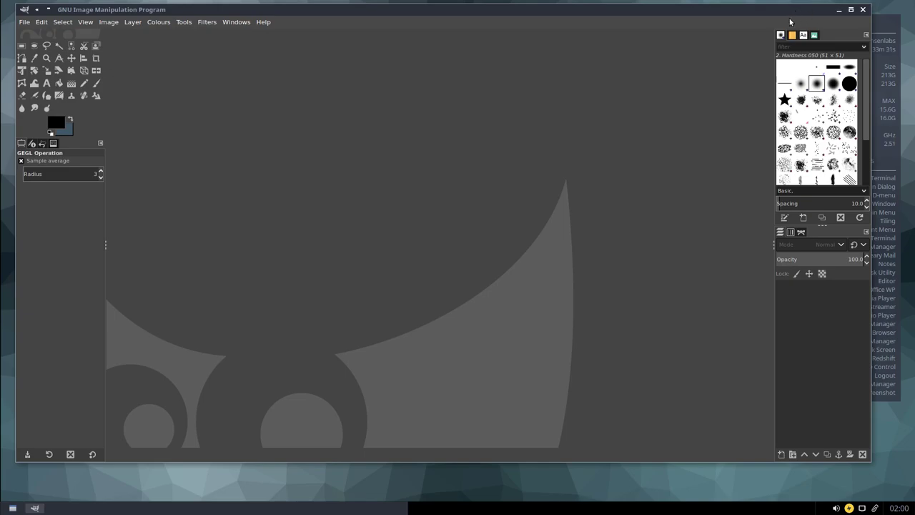
{"action": "left_click", "coordinate": [862, 11]}
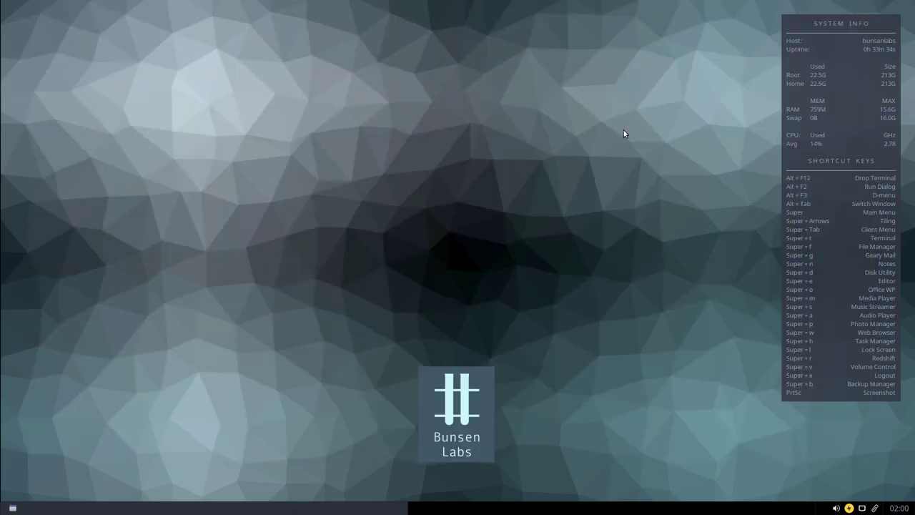
Launch the Arta audio testing program from the desktop's main menu
{"action": "right_click", "coordinate": [322, 48]}
{"action": "mouse_move", "coordinate": [367, 191]}
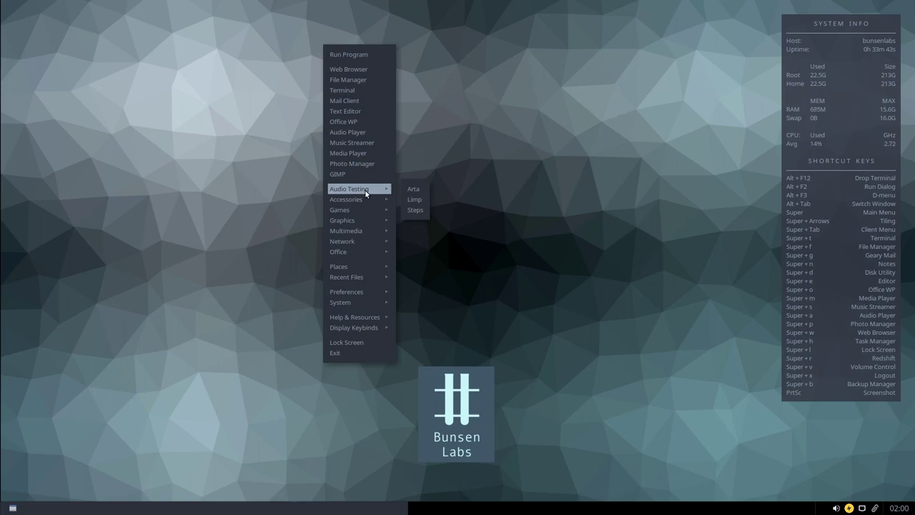
{"action": "left_click", "coordinate": [415, 190]}
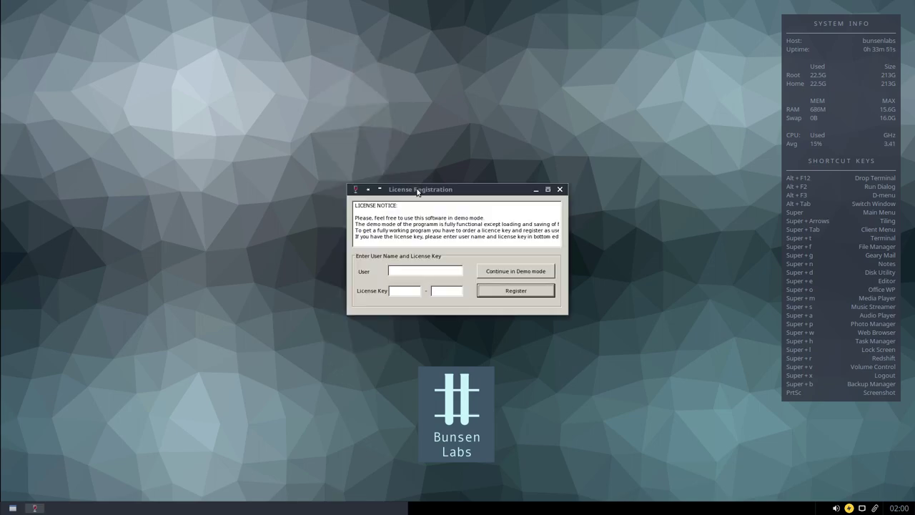
Continue into Arta in demo mode, look over its impulse response window and close it
{"action": "left_click", "coordinate": [508, 271]}
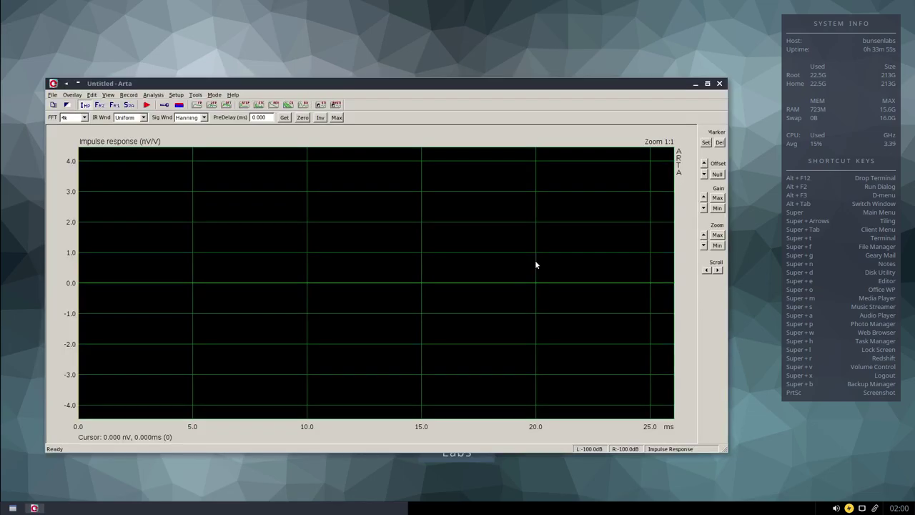
{"action": "left_click_drag", "start_coordinate": [272, 83], "coordinate": [293, 55]}
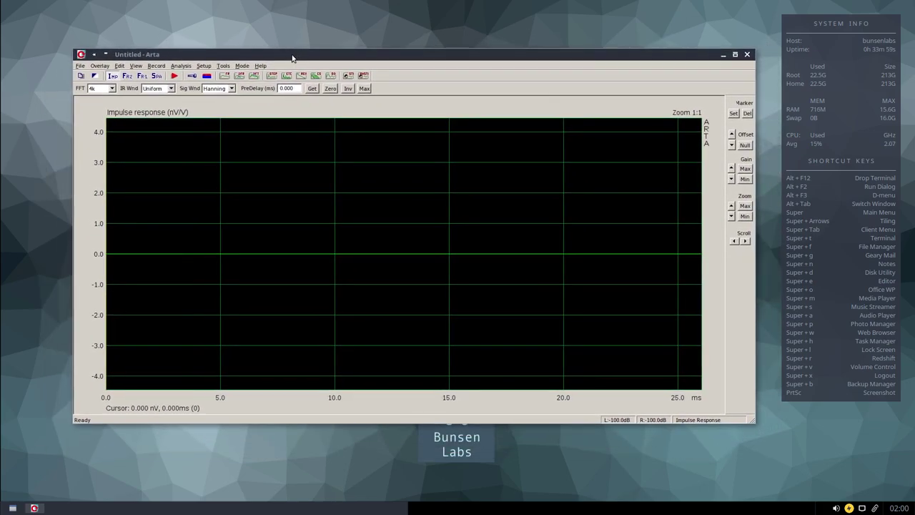
{"action": "left_click_drag", "start_coordinate": [391, 56], "coordinate": [364, 66]}
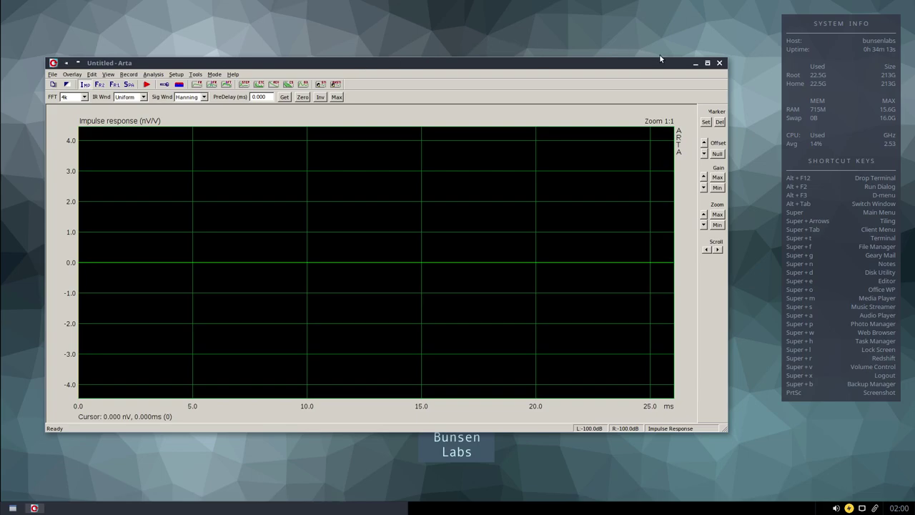
{"action": "left_click_drag", "start_coordinate": [663, 62], "coordinate": [671, 53]}
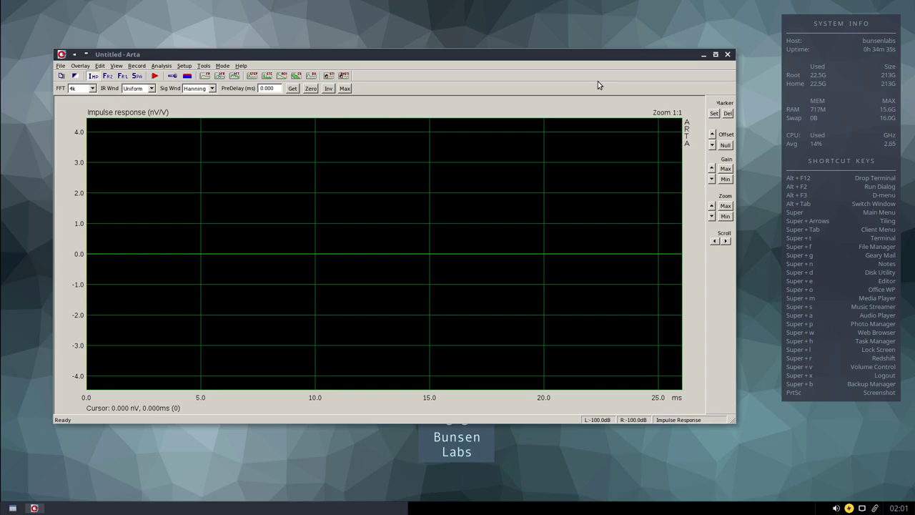
{"action": "left_click", "coordinate": [727, 54]}
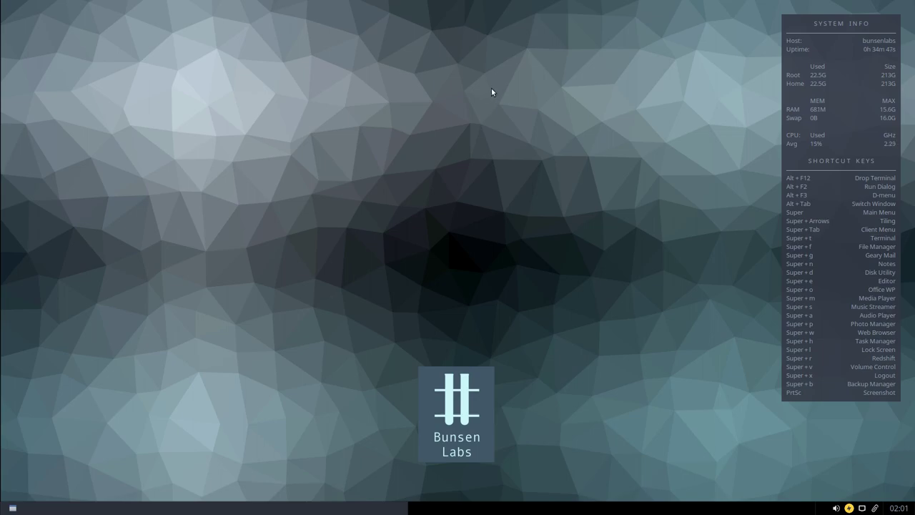
Launch Steam from the Games section of the desktop's main menu and view the Euro Truck Simulator 2 library page
{"action": "right_click", "coordinate": [255, 62]}
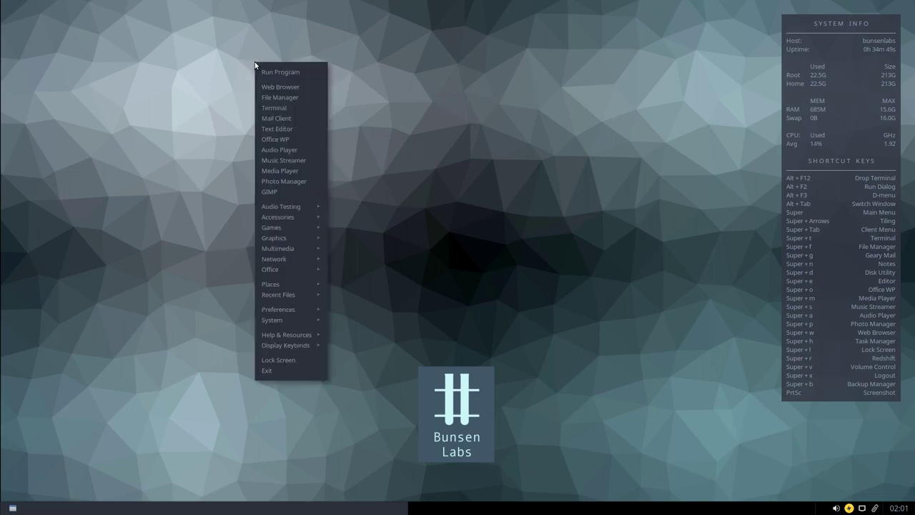
{"action": "mouse_move", "coordinate": [315, 216]}
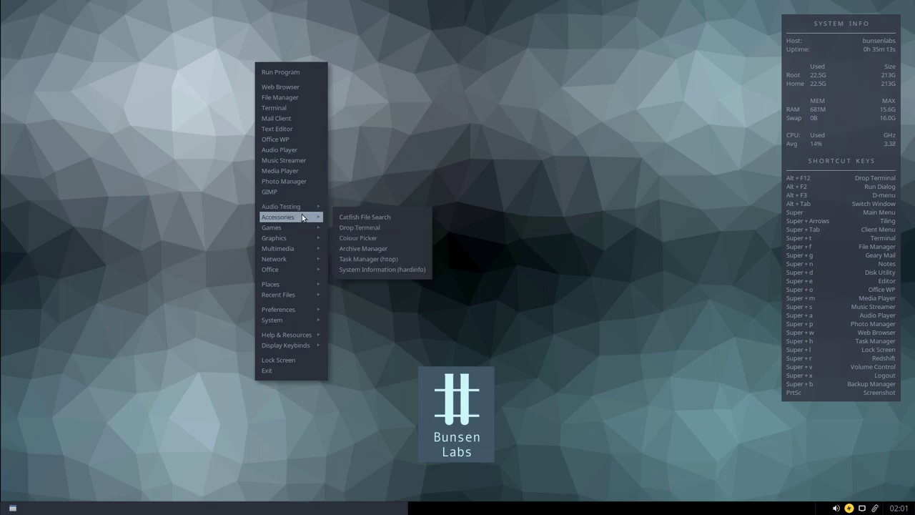
{"action": "mouse_move", "coordinate": [302, 230]}
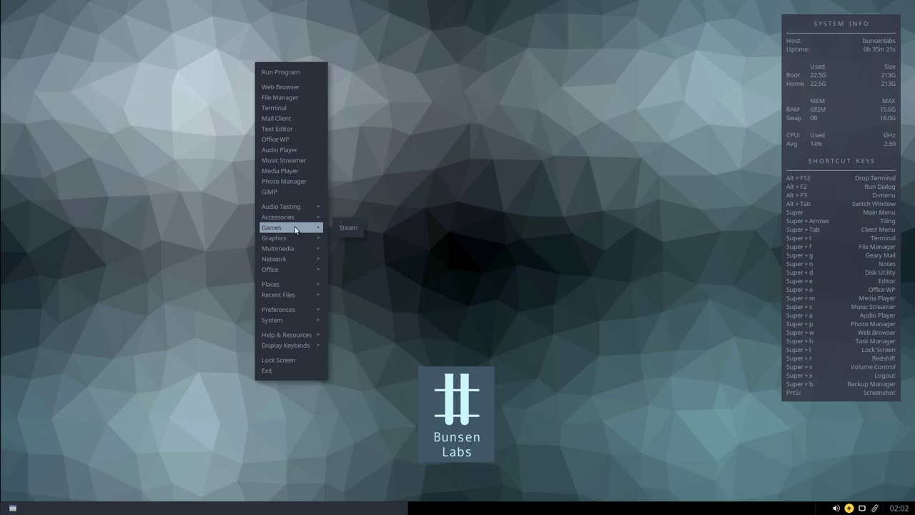
{"action": "left_click", "coordinate": [353, 231]}
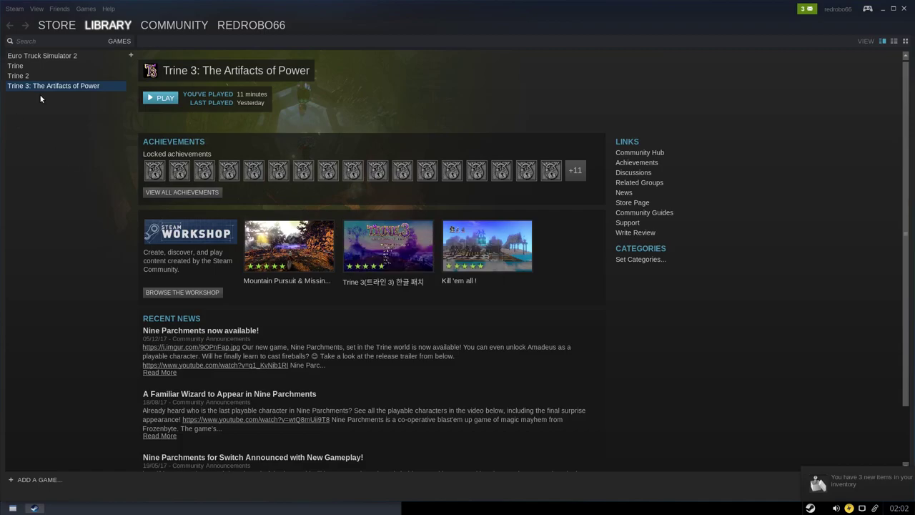
{"action": "left_click", "coordinate": [47, 56]}
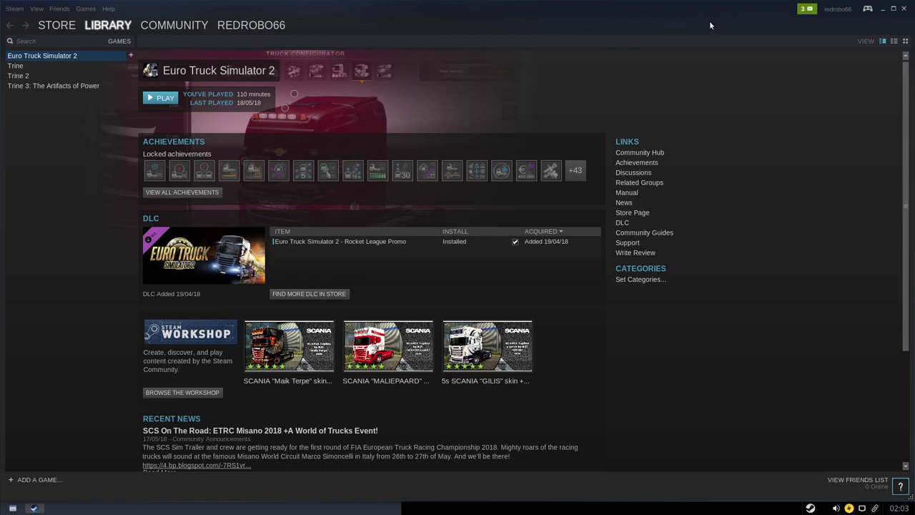
Close the Steam window and exit the Steam client still running in the background
{"action": "left_click", "coordinate": [904, 8]}
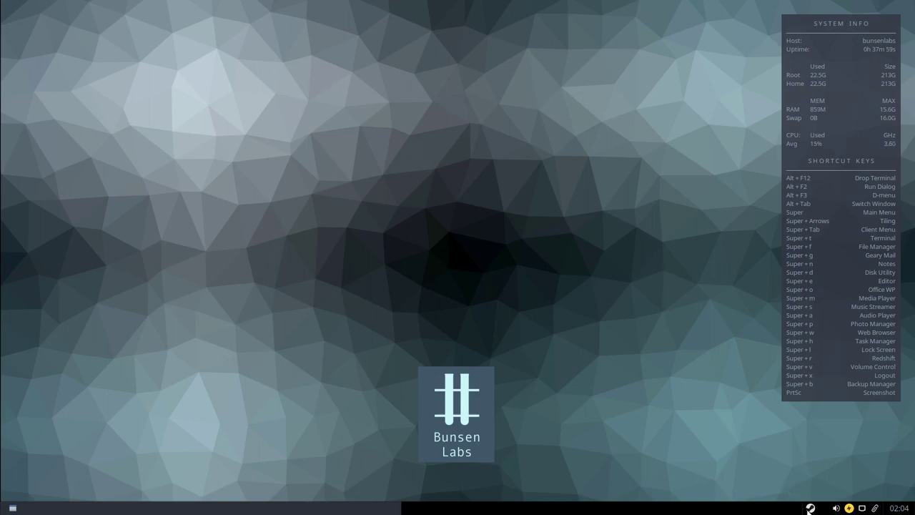
{"action": "right_click", "coordinate": [811, 509]}
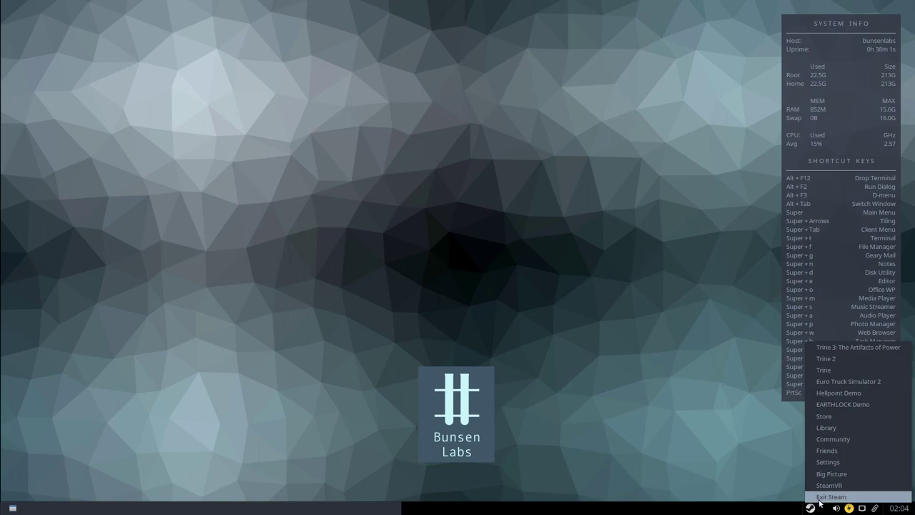
{"action": "left_click", "coordinate": [790, 485]}
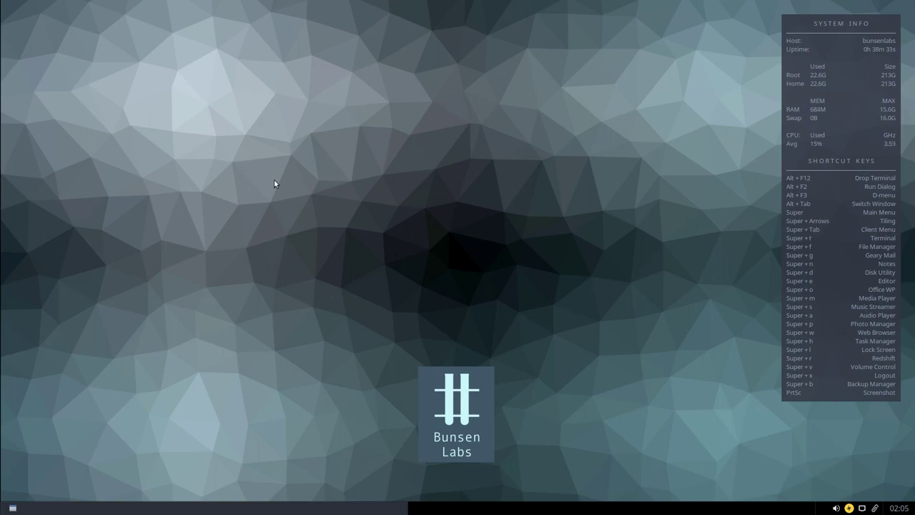
Look through the desktop's main menu, including the Display Keybinds and Help & Resources entries, and dismiss it
{"action": "right_click", "coordinate": [226, 75]}
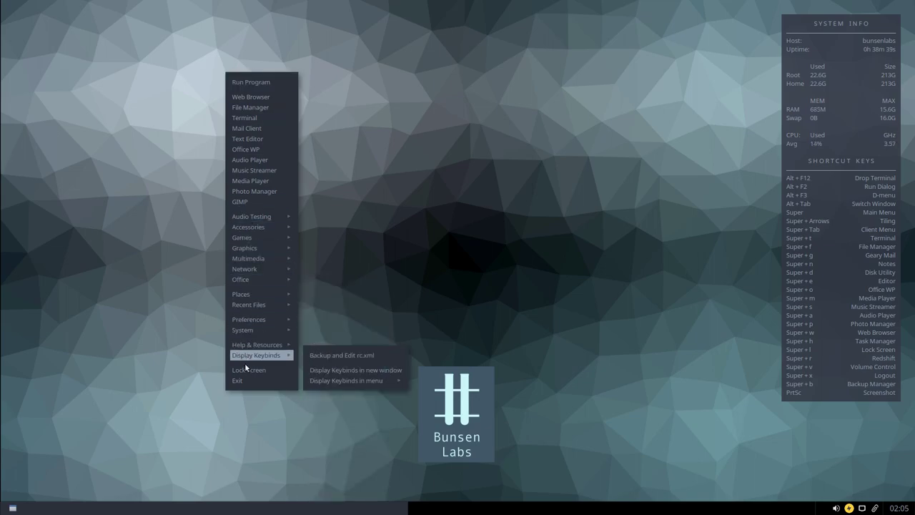
{"action": "mouse_move", "coordinate": [243, 341]}
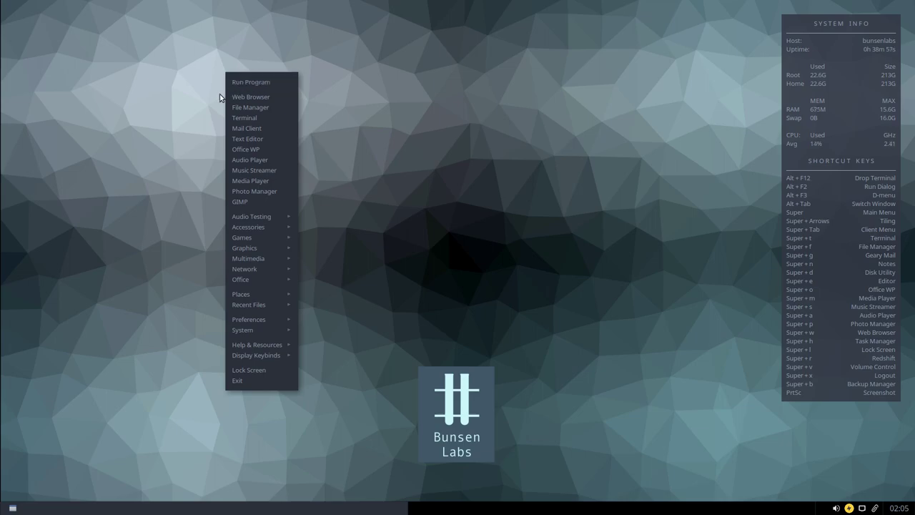
{"action": "left_click", "coordinate": [149, 141]}
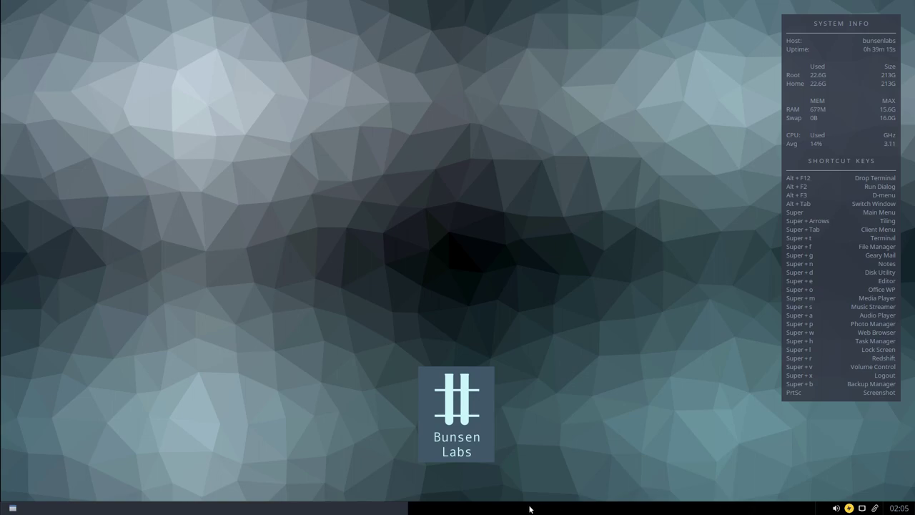
Switch to the second desktop and return to the first one
{"action": "scroll", "coordinate": [530, 508], "scroll_direction": "down", "scroll_amount": 1}
{"action": "scroll", "coordinate": [511, 510], "scroll_direction": "down", "scroll_amount": 1}
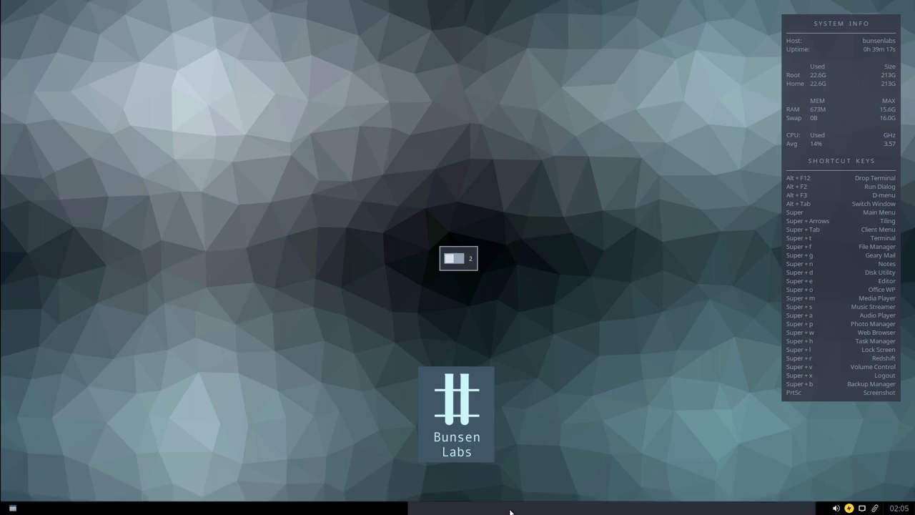
{"action": "scroll", "coordinate": [348, 512], "scroll_direction": "down", "scroll_amount": 1}
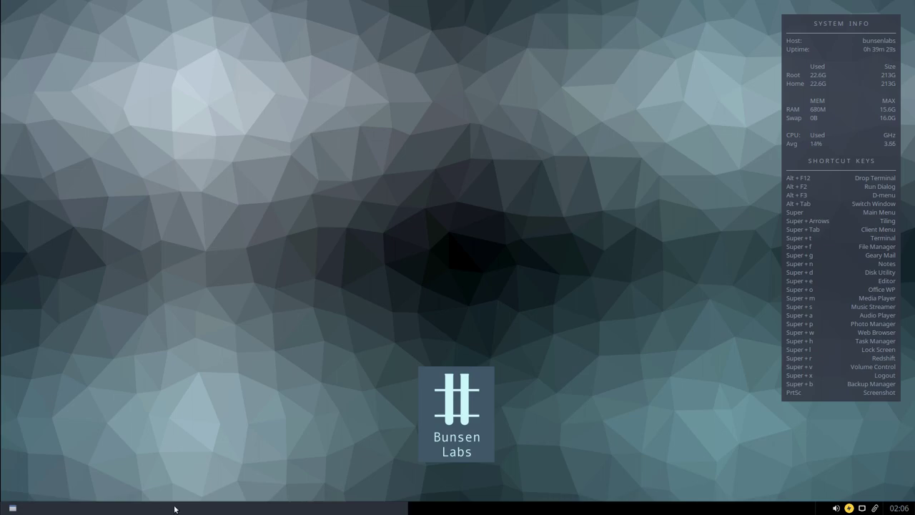
View the desktop's main menu and the clipboard manager's history, dismissing each without choosing anything
{"action": "right_click", "coordinate": [206, 57]}
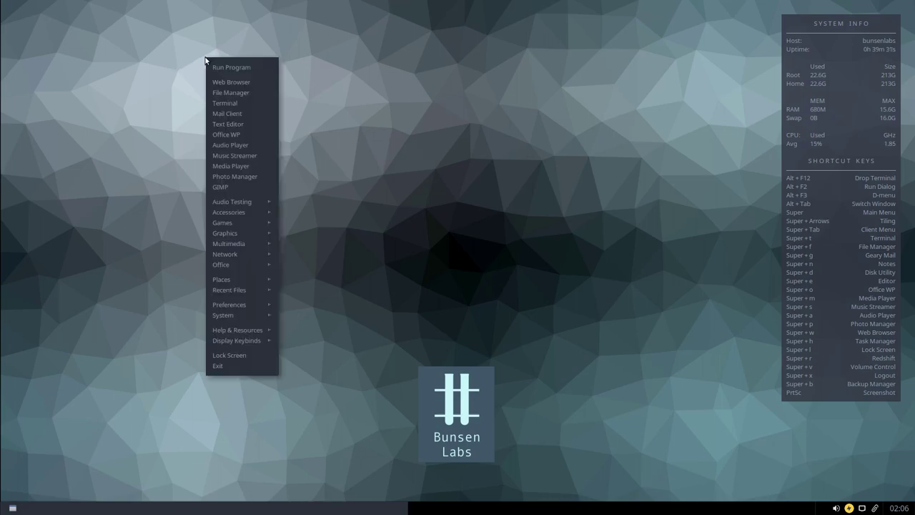
{"action": "left_click", "coordinate": [396, 65]}
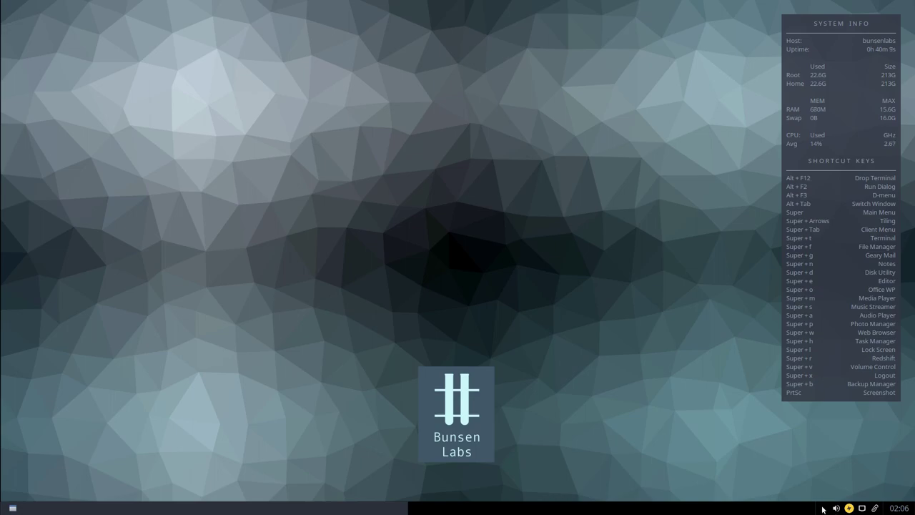
{"action": "left_click", "coordinate": [875, 509]}
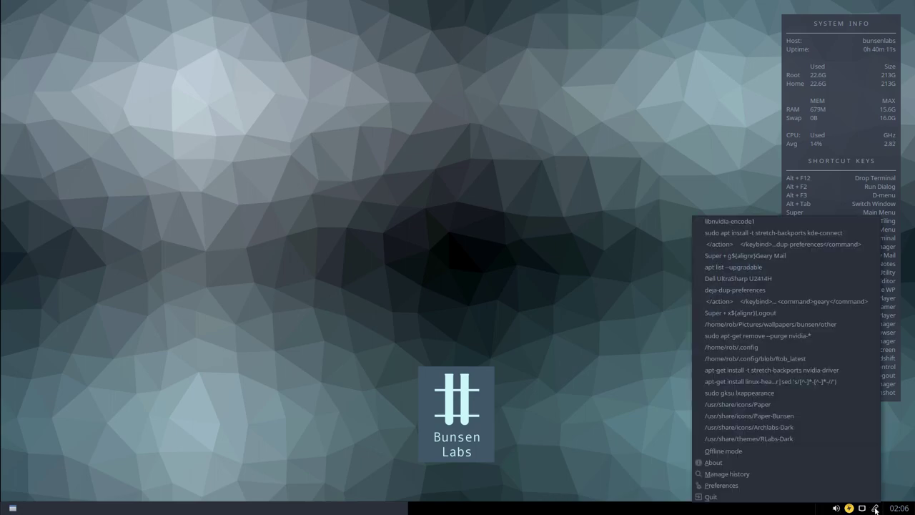
{"action": "left_click", "coordinate": [609, 271]}
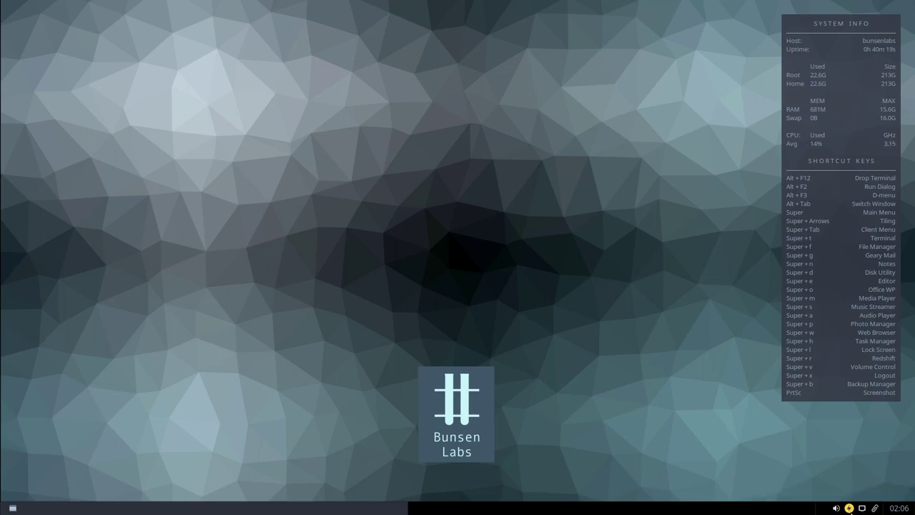
Open the power manager settings to view the General options and close them
{"action": "left_click", "coordinate": [849, 509]}
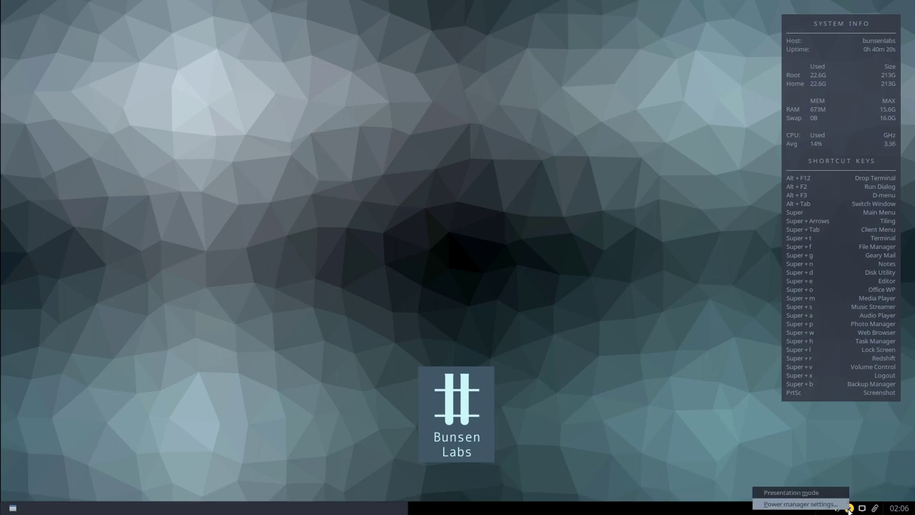
{"action": "left_click", "coordinate": [787, 504]}
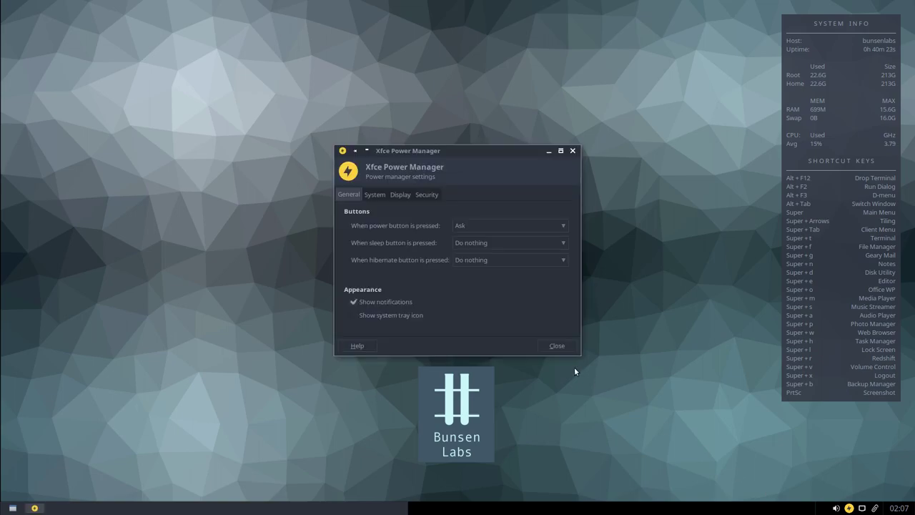
{"action": "left_click_drag", "start_coordinate": [511, 151], "coordinate": [429, 90]}
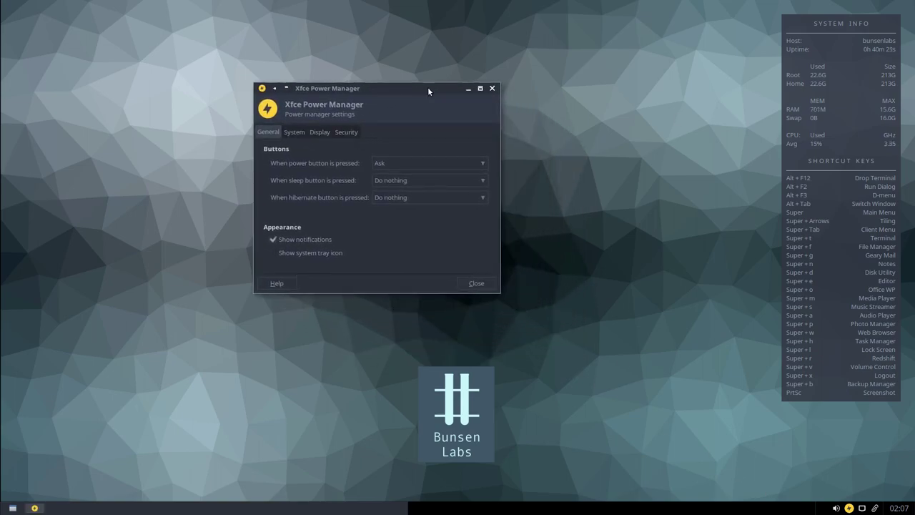
{"action": "left_click", "coordinate": [491, 89]}
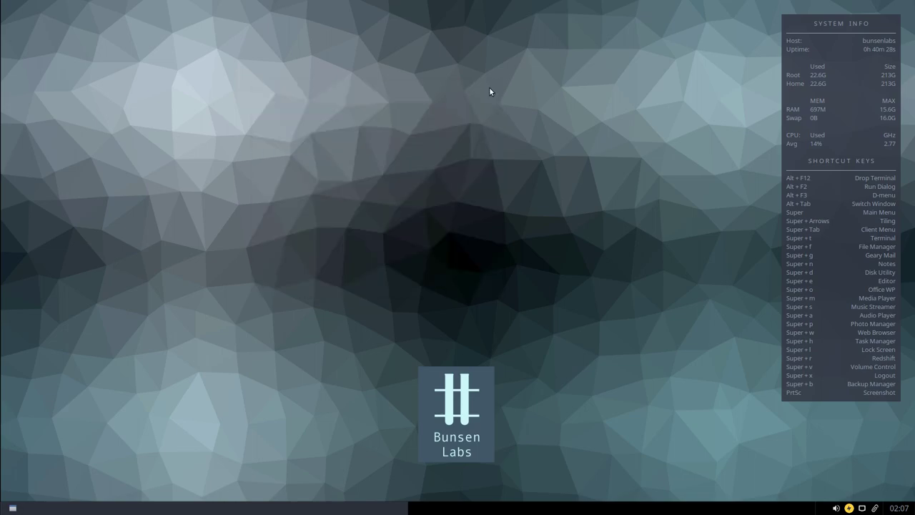
Open the mixer from the volume control, view the Volume Control window's Recording page and close it
{"action": "left_click", "coordinate": [836, 508]}
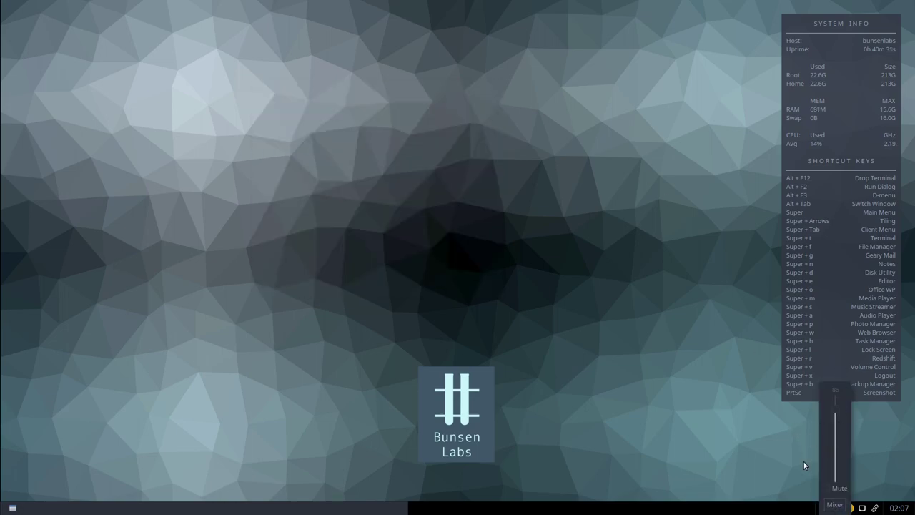
{"action": "left_click", "coordinate": [836, 504]}
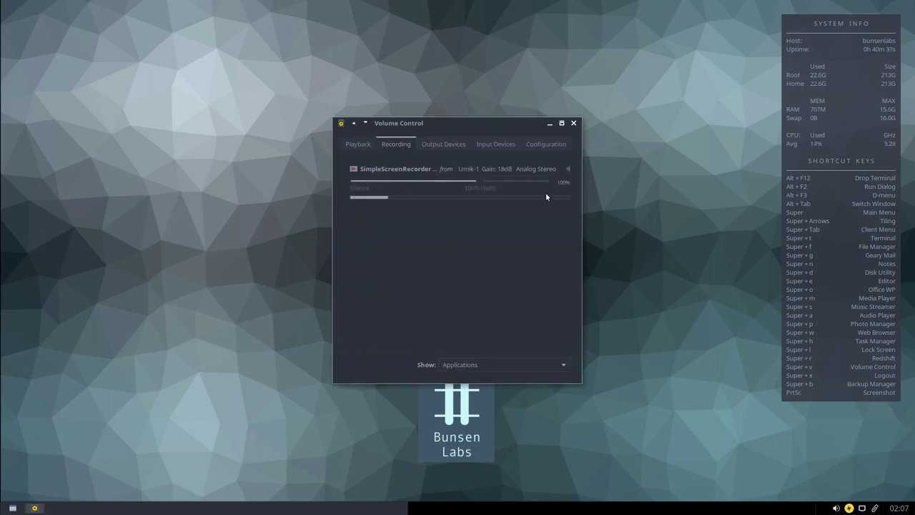
{"action": "left_click", "coordinate": [575, 124]}
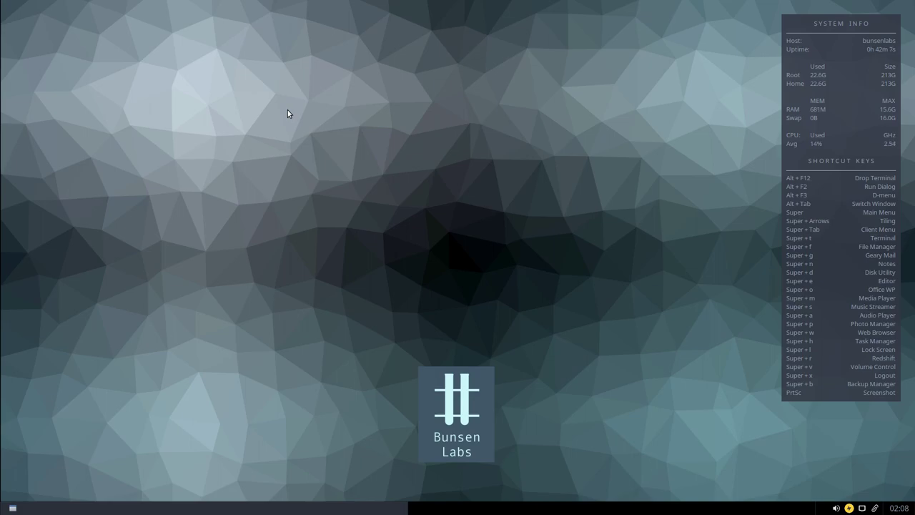
Launch Synaptic Package Manager from the System section of the desktop's main menu, authenticating with the account password
{"action": "right_click", "coordinate": [172, 71]}
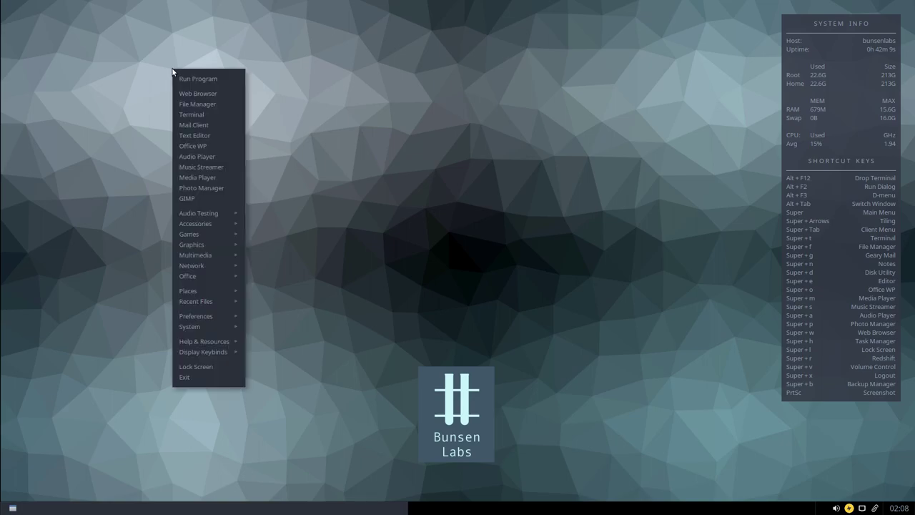
{"action": "mouse_move", "coordinate": [214, 321]}
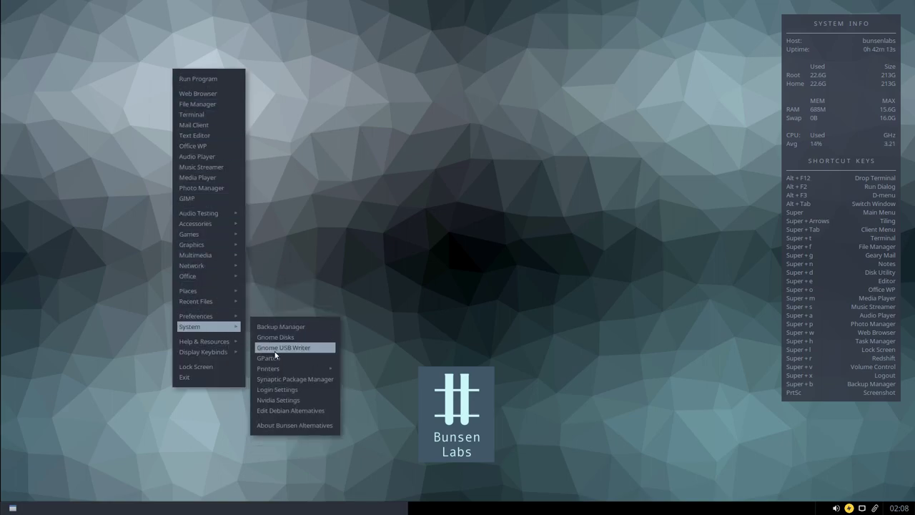
{"action": "left_click", "coordinate": [283, 380]}
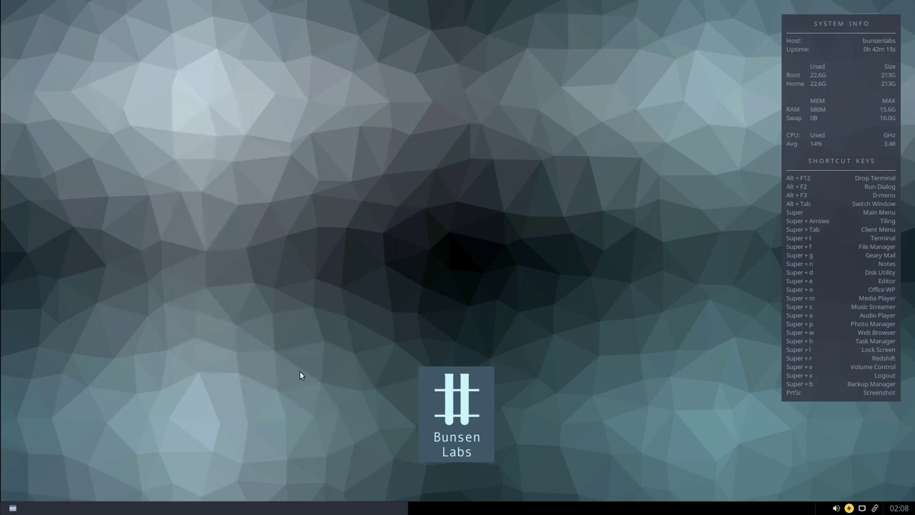
{"action": "type", "text": "****"}
{"action": "key", "text": "Return"}
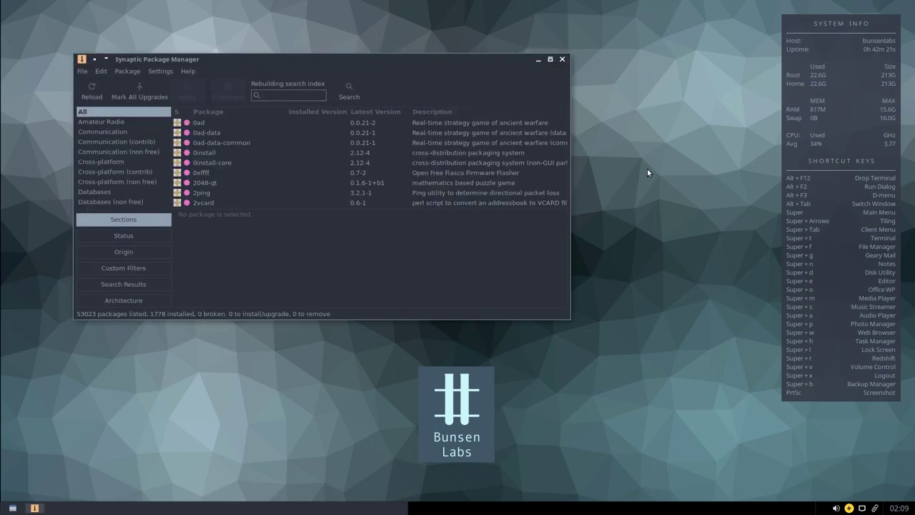
Open Synaptic's repository settings and enlarge the dialog to show the distribution and section columns
{"action": "left_click_drag", "start_coordinate": [235, 69], "coordinate": [311, 87]}
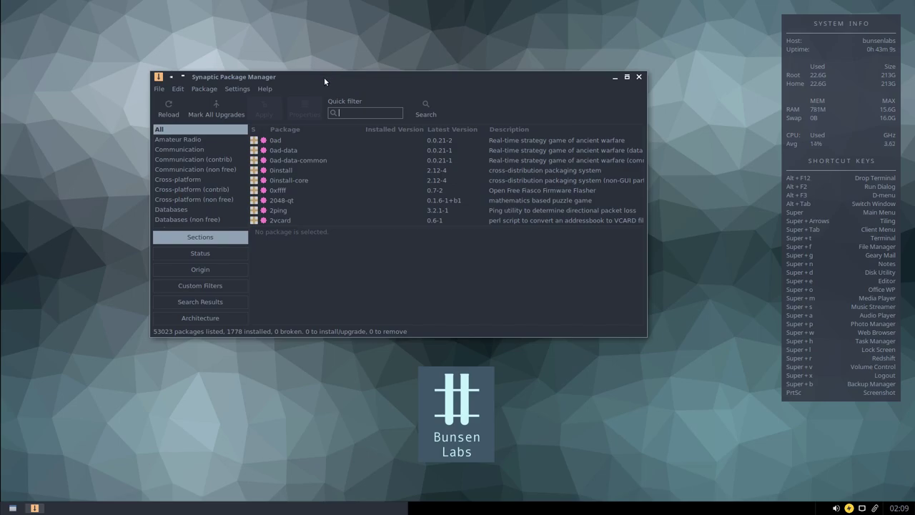
{"action": "left_click", "coordinate": [236, 89]}
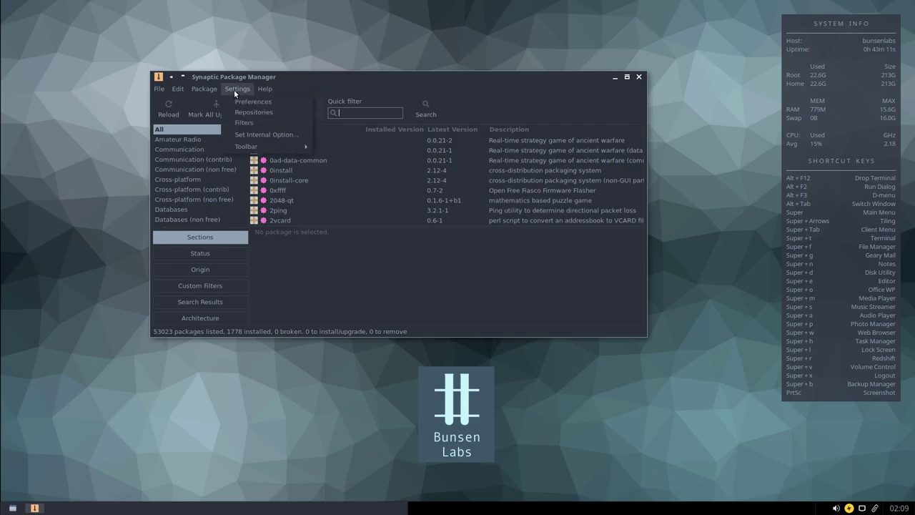
{"action": "left_click", "coordinate": [242, 113]}
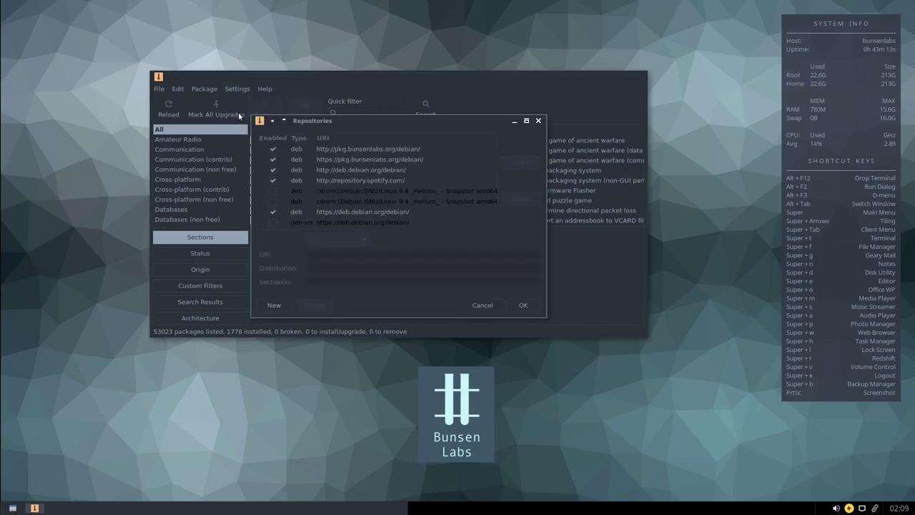
{"action": "left_click_drag", "start_coordinate": [547, 317], "coordinate": [794, 388]}
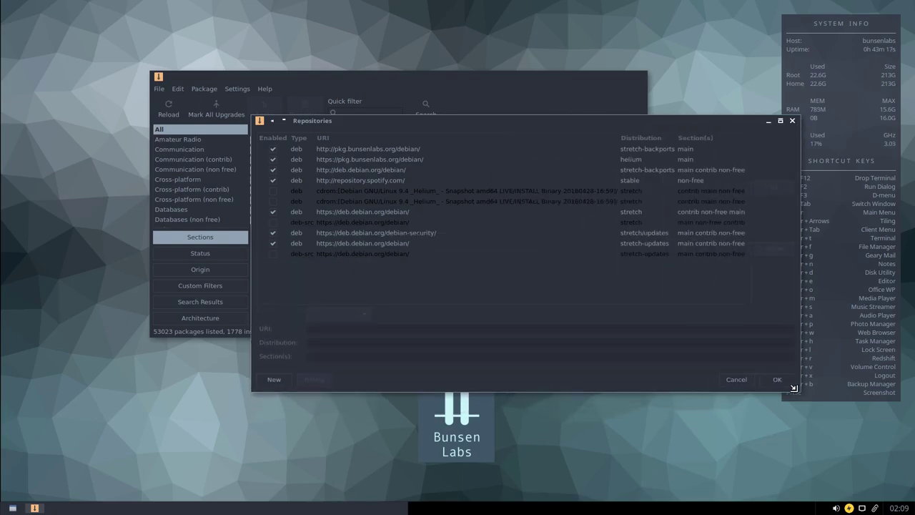
{"action": "left_click", "coordinate": [323, 212]}
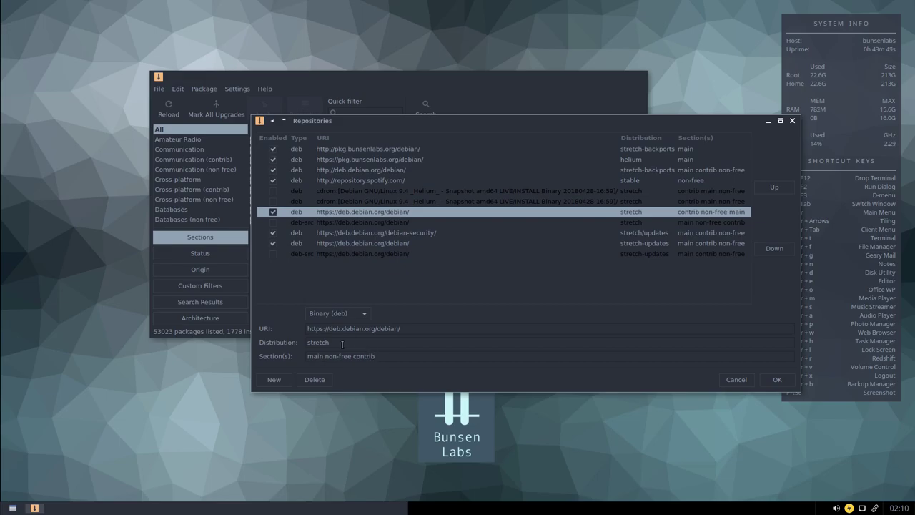
{"action": "left_click", "coordinate": [335, 342]}
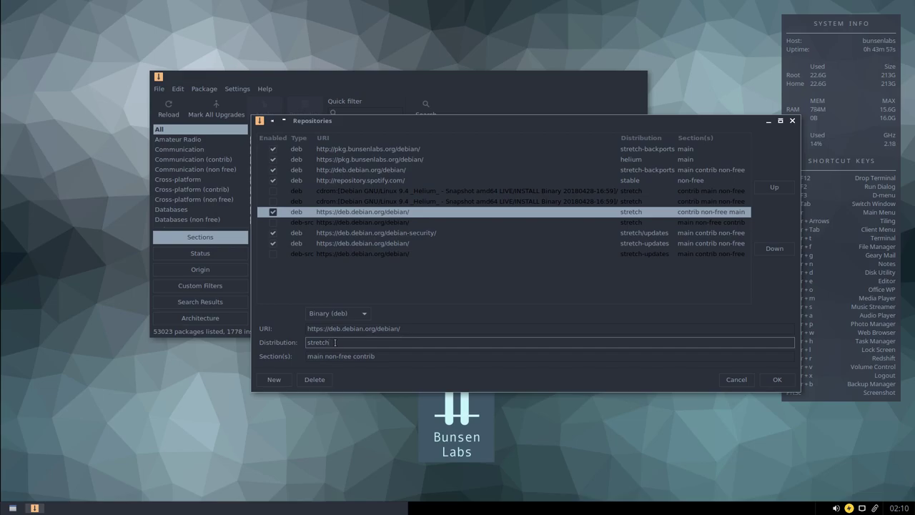
{"action": "key", "text": "BackSpace"}
{"action": "key", "text": "BackSpace"}
{"action": "key", "text": "BackSpace"}
{"action": "key", "text": "BackSpace"}
{"action": "key", "text": "BackSpace"}
{"action": "key", "text": "BackSpace"}
{"action": "type", "text": "sid"}
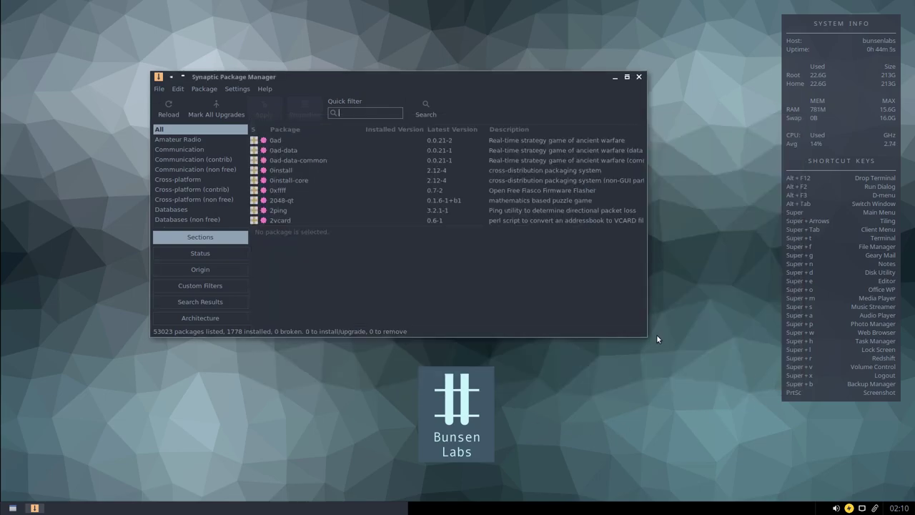
Reload the package information, and open the package search dialog and cancel it
{"action": "left_click", "coordinate": [167, 109]}
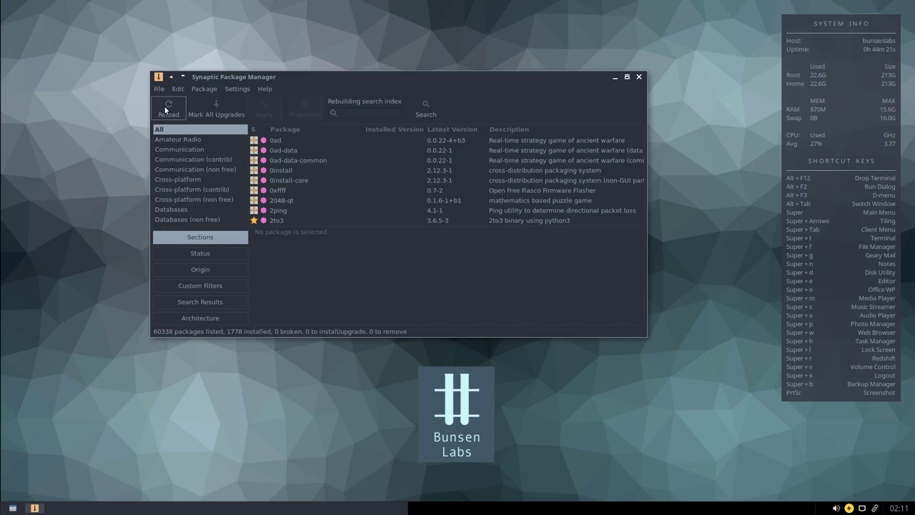
{"action": "left_click", "coordinate": [428, 110]}
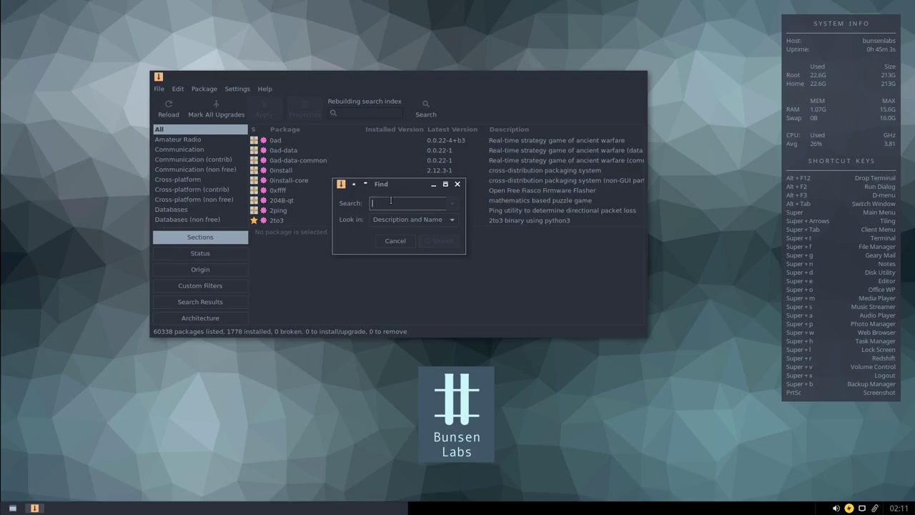
{"action": "left_click", "coordinate": [390, 241]}
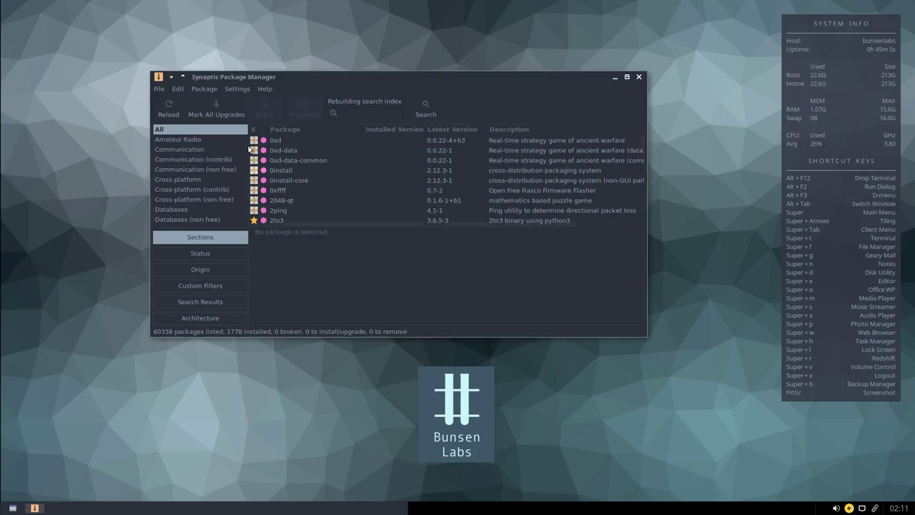
{"action": "left_click", "coordinate": [235, 89]}
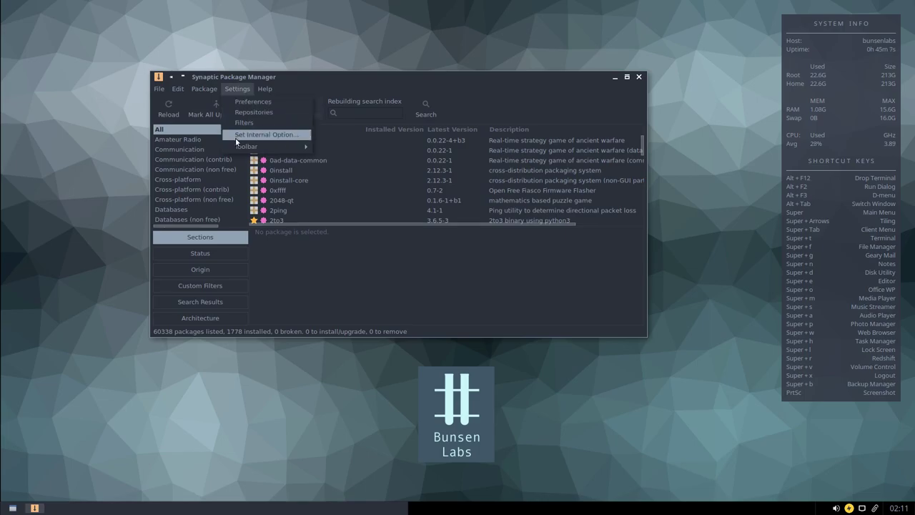
{"action": "left_click", "coordinate": [240, 113]}
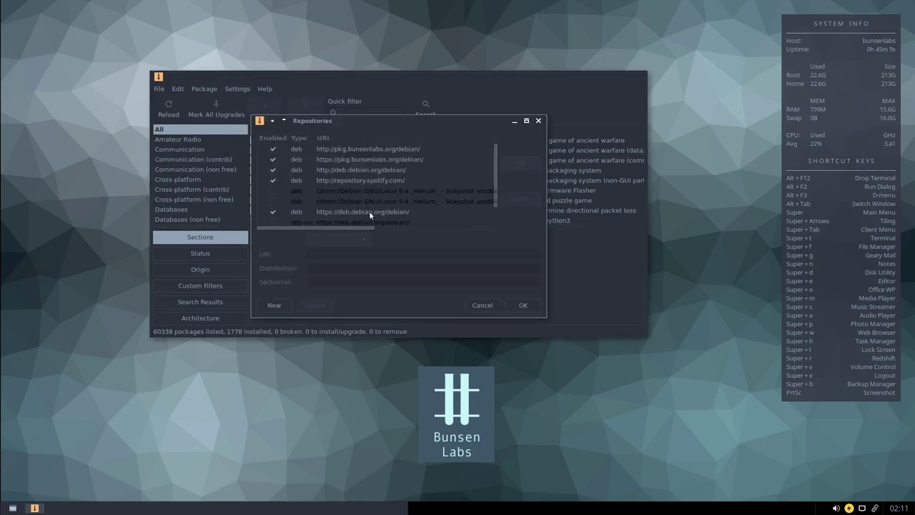
{"action": "scroll", "coordinate": [495, 176], "scroll_direction": "down", "scroll_amount": 2}
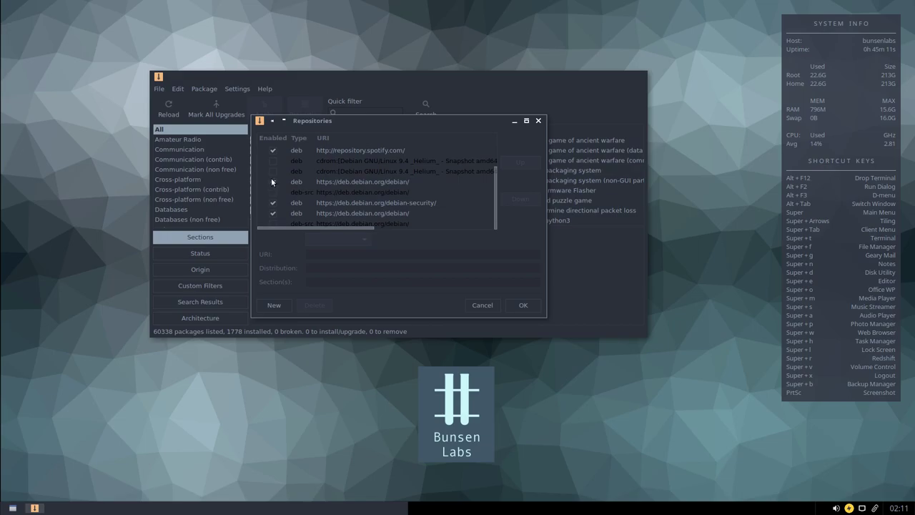
{"action": "left_click", "coordinate": [319, 183]}
{"action": "left_click", "coordinate": [333, 266]}
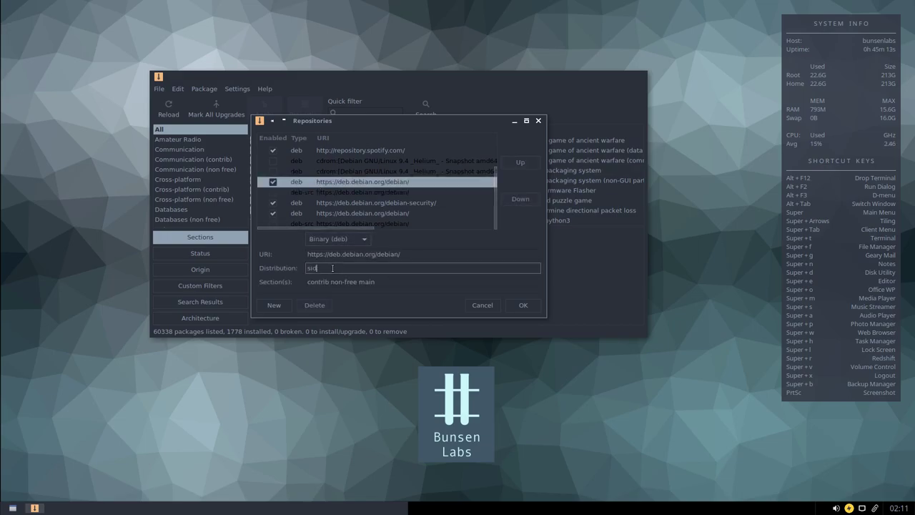
{"action": "key", "text": "BackSpace"}
{"action": "key", "text": "BackSpace"}
{"action": "key", "text": "BackSpace"}
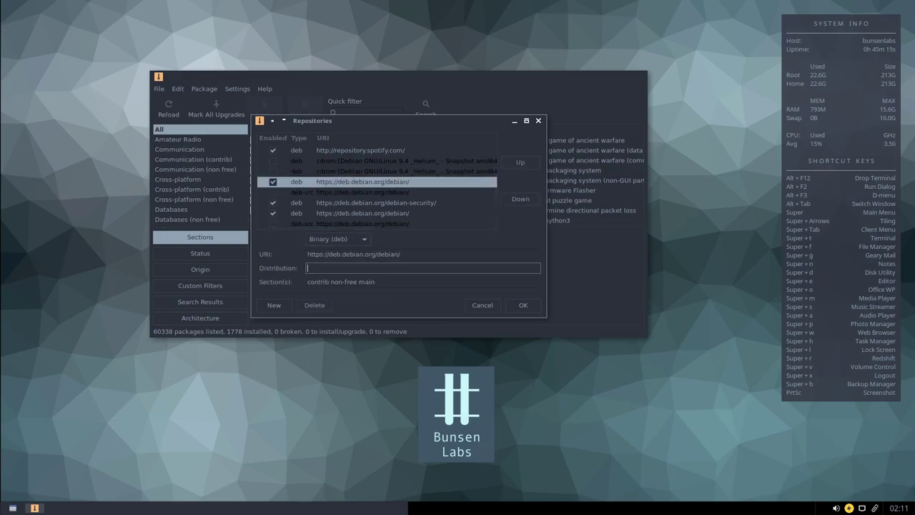
{"action": "type", "text": "stretch"}
{"action": "left_click", "coordinate": [523, 306]}
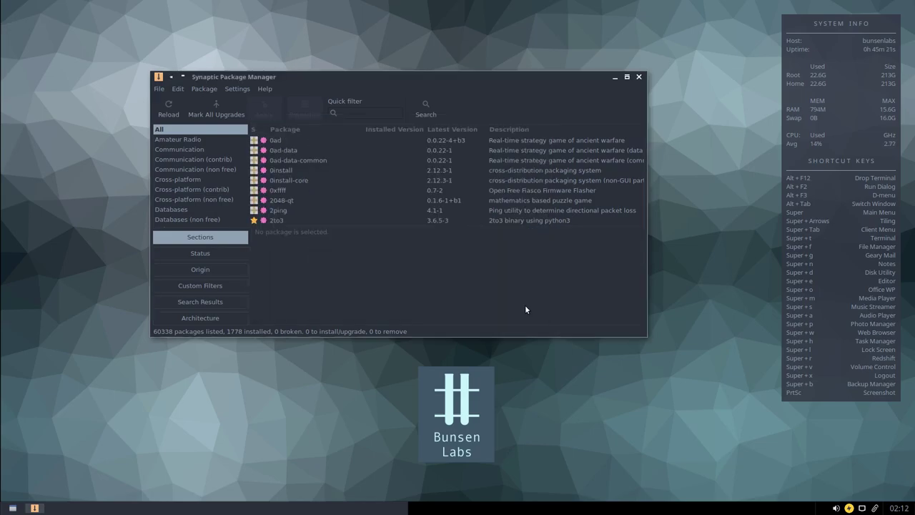
Reposition the Synaptic Package Manager window on the desktop and close it
{"action": "left_click_drag", "start_coordinate": [332, 81], "coordinate": [353, 35]}
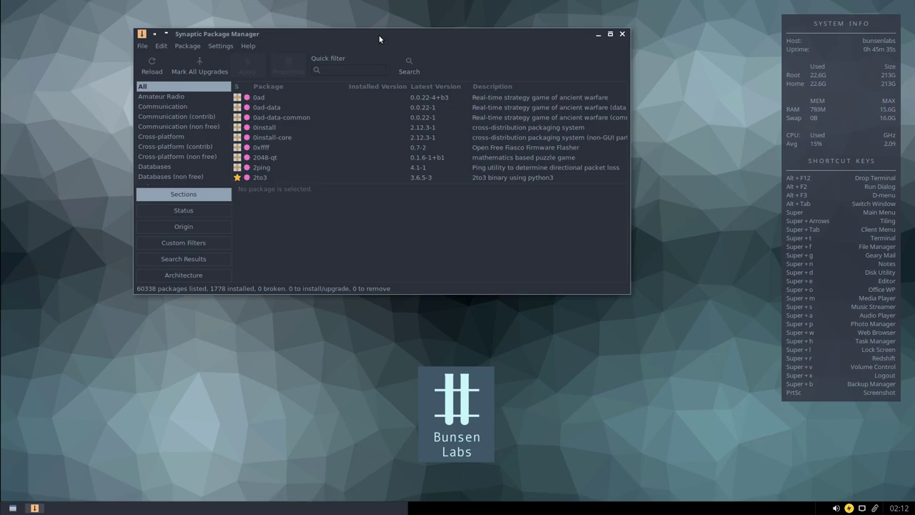
{"action": "left_click_drag", "start_coordinate": [374, 38], "coordinate": [350, 46]}
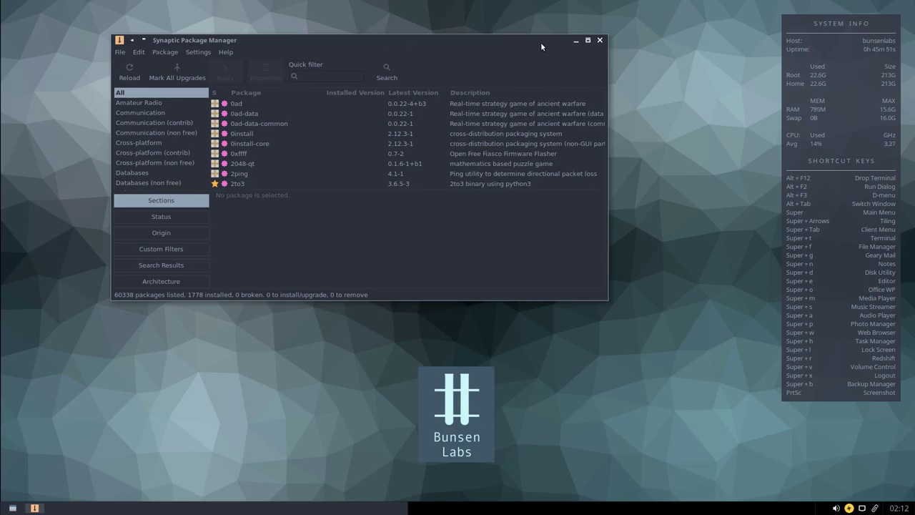
{"action": "left_click", "coordinate": [601, 39]}
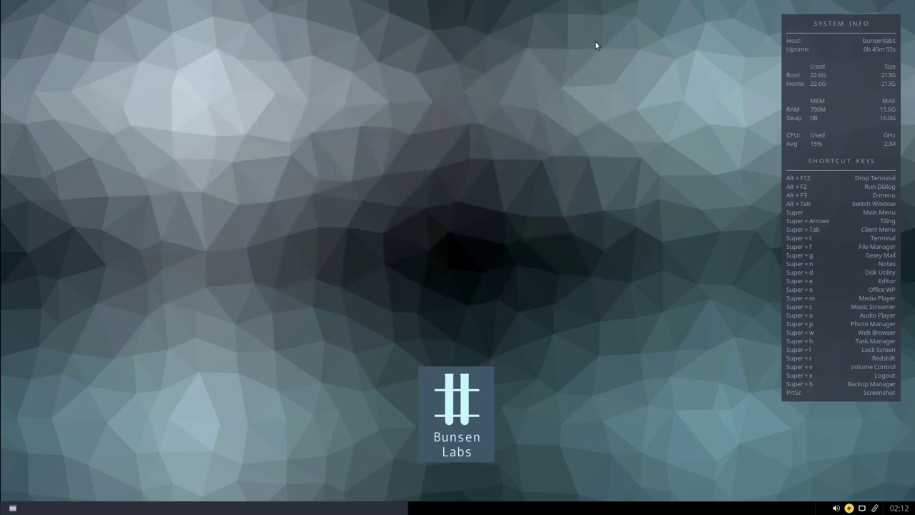
View the Accessories section of the desktop's main menu and dismiss the menu without choosing anything
{"action": "right_click", "coordinate": [335, 78]}
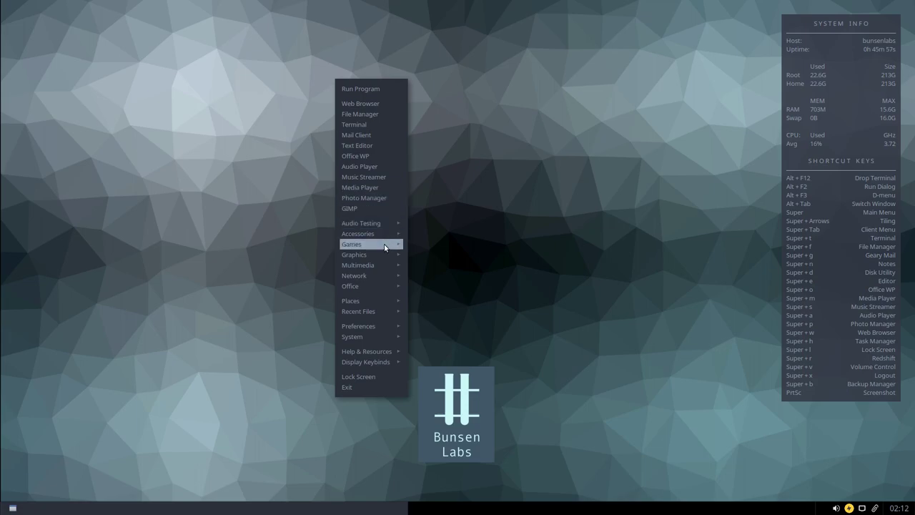
{"action": "mouse_move", "coordinate": [379, 257]}
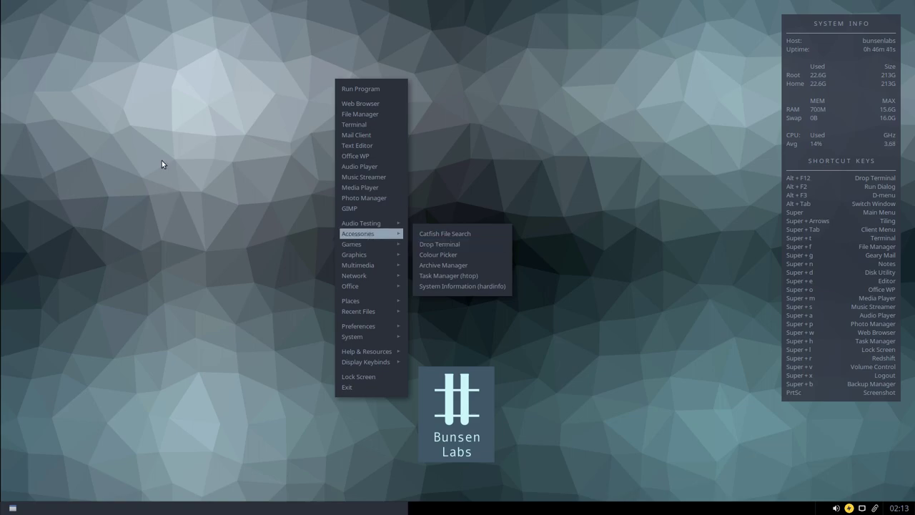
{"action": "left_click", "coordinate": [209, 225]}
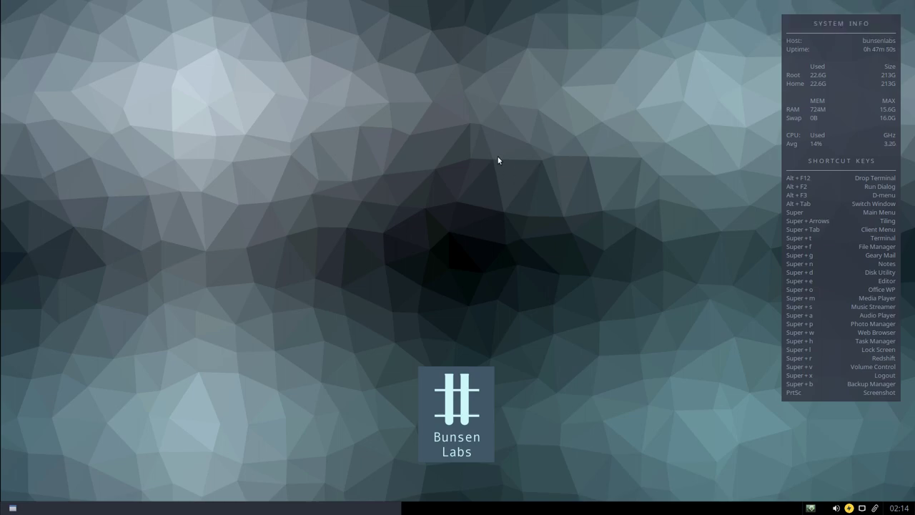
Show and hide the drop-down terminal several times, leaving it hidden
{"action": "key", "text": "alt+F12"}
{"action": "key", "text": "alt+F12"}
{"action": "key", "text": "alt+F12"}
{"action": "key", "text": "alt+F12"}
{"action": "key", "text": "alt+F12"}
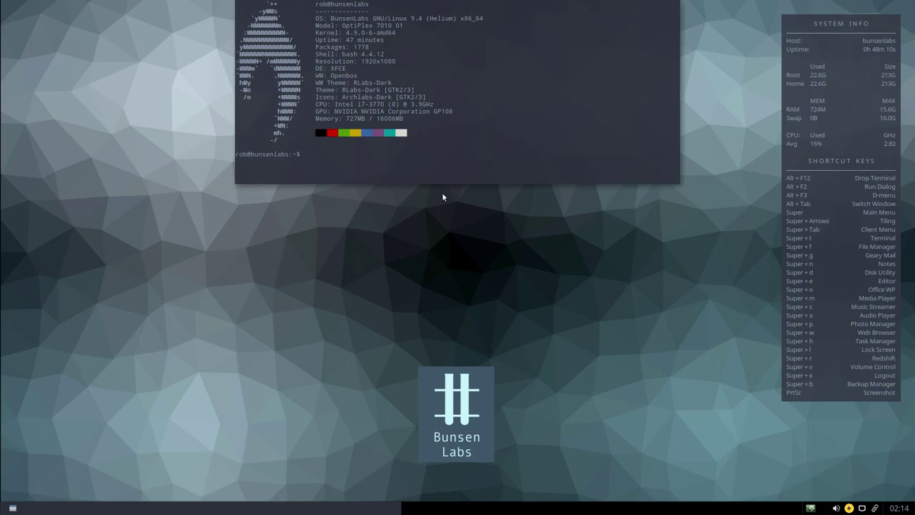
{"action": "key", "text": "alt+F12"}
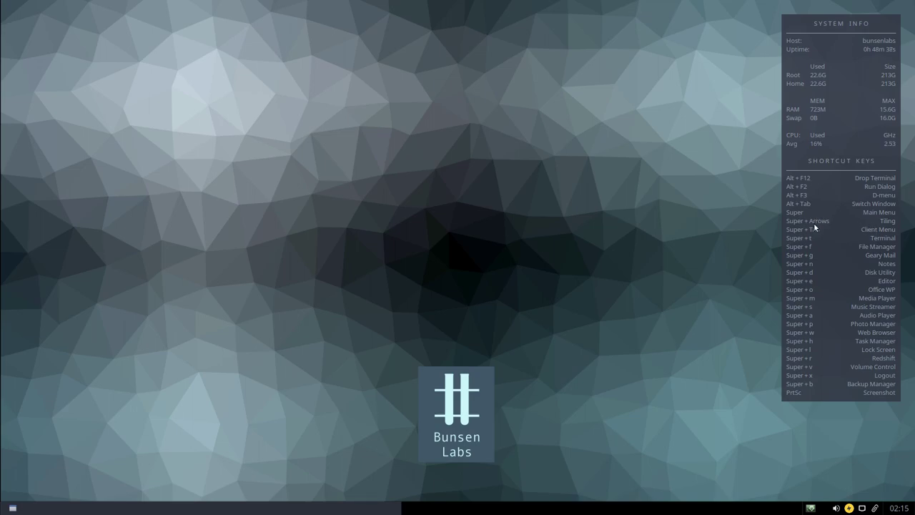
Launch the web browser from the desktop's main menu and tile its window to the right half of the screen
{"action": "right_click", "coordinate": [365, 91]}
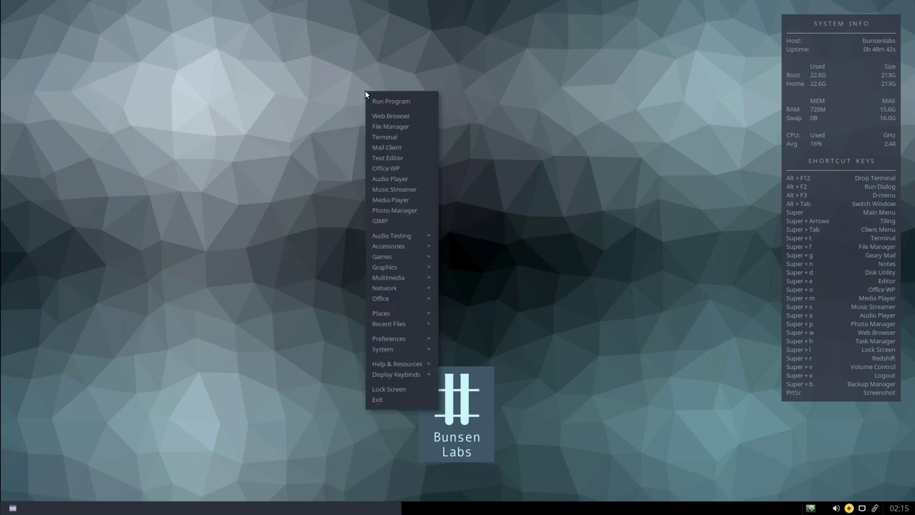
{"action": "left_click", "coordinate": [410, 116]}
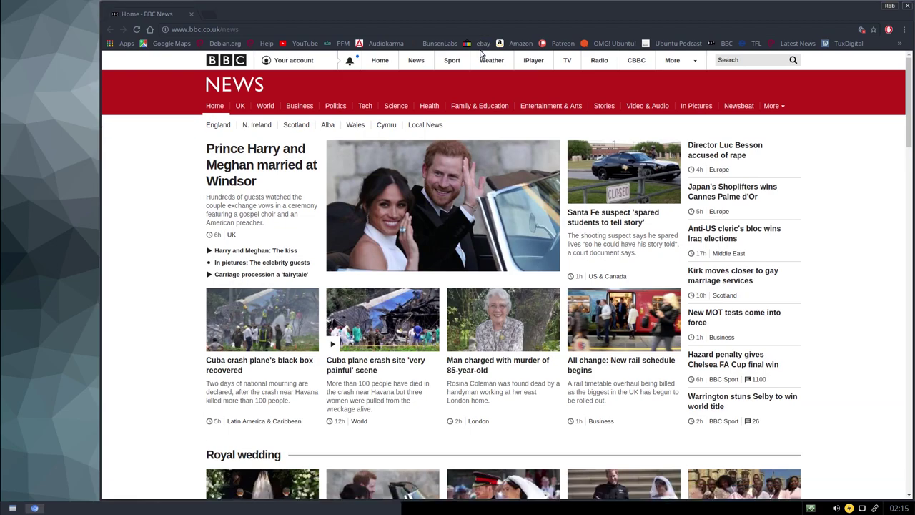
{"action": "key", "text": "super+Right"}
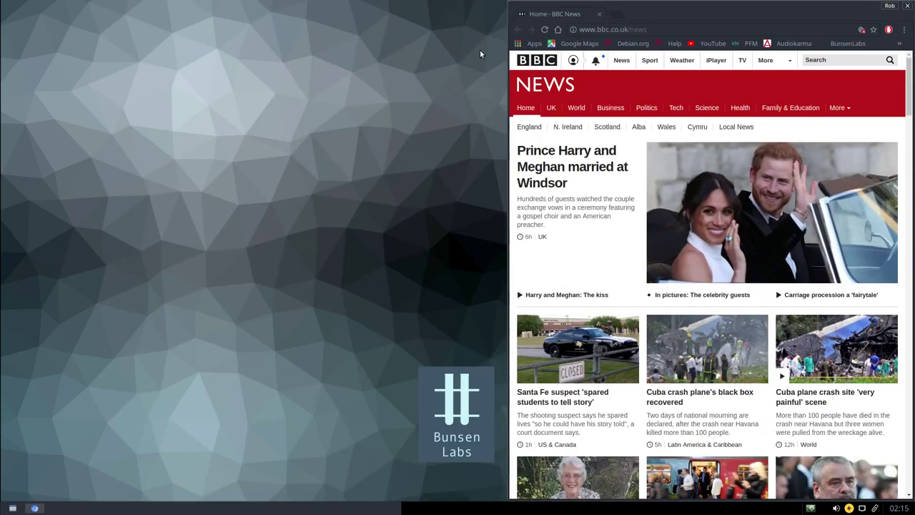
Add a new browser tab and detach it into its own window over the free left half of the screen
{"action": "left_click", "coordinate": [616, 13]}
{"action": "left_click_drag", "start_coordinate": [668, 16], "coordinate": [72, 9]}
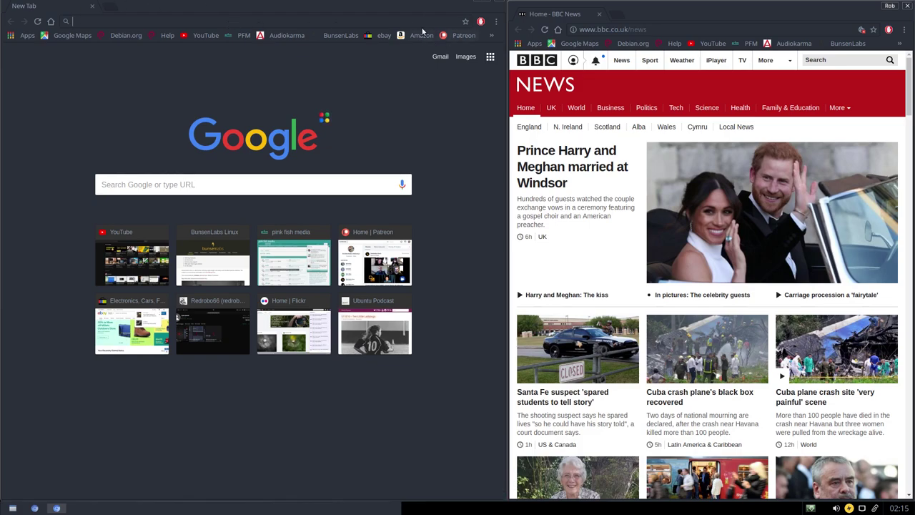
{"action": "left_click_drag", "start_coordinate": [399, 4], "coordinate": [400, 11]}
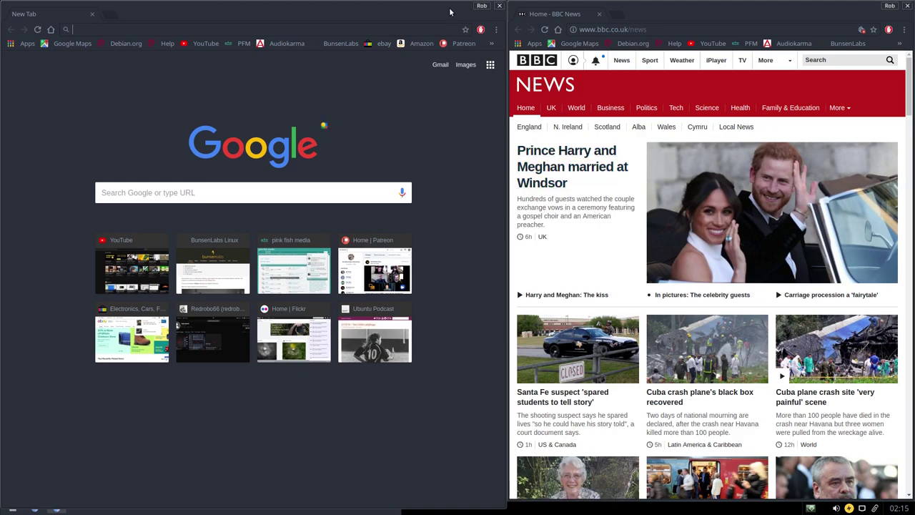
Tile the New Tab window through left, top and bottom placements, finishing in the lower-left corner of the screen
{"action": "key", "text": "super+Left"}
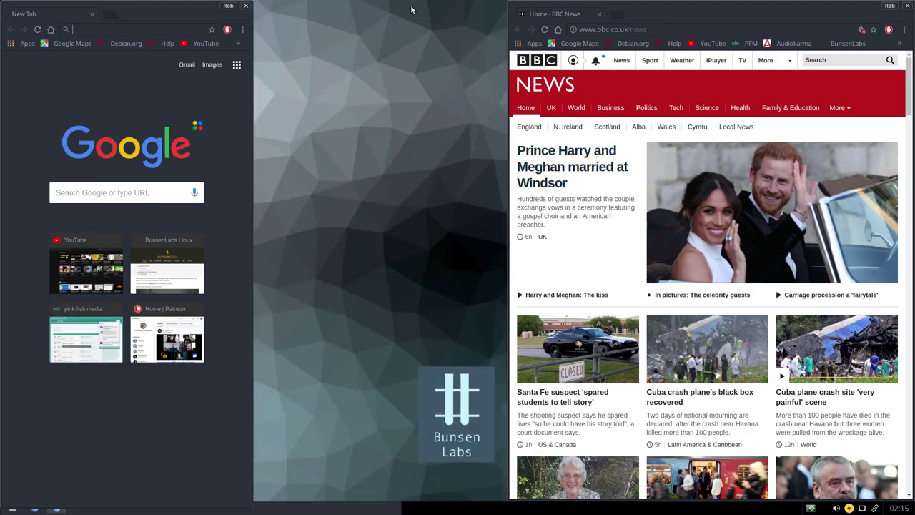
{"action": "key", "text": "super+Up"}
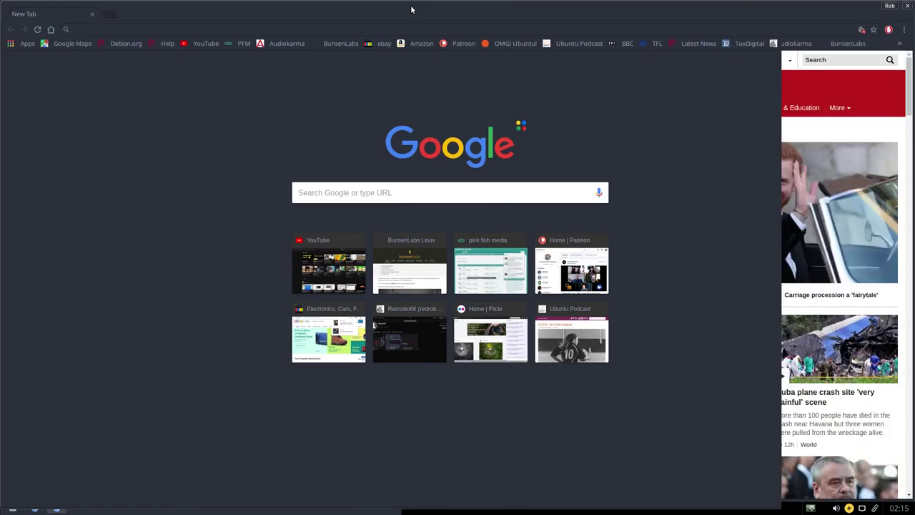
{"action": "key", "text": "super+Left"}
{"action": "key", "text": "super+Down"}
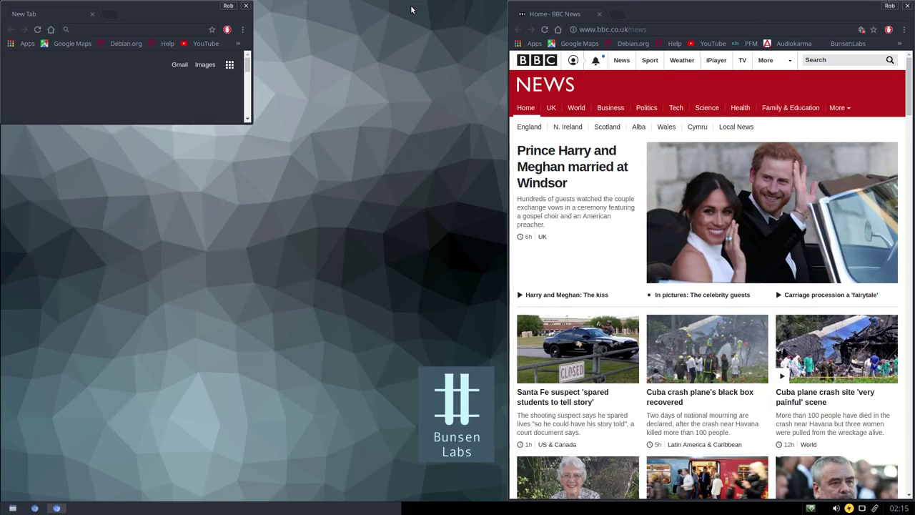
{"action": "key", "text": "super+Left"}
{"action": "key", "text": "super+Down"}
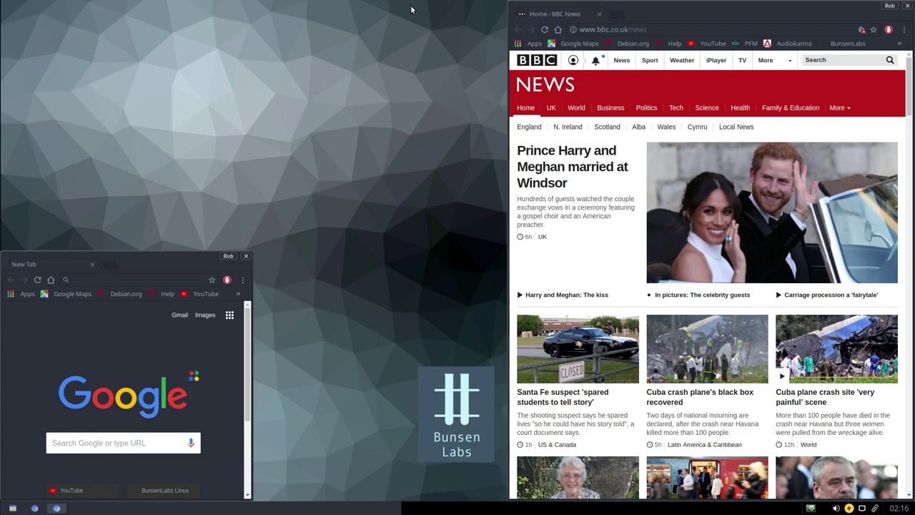
Close the New Tab window and move the BBC News window to the middle of the desktop
{"action": "left_click", "coordinate": [245, 256]}
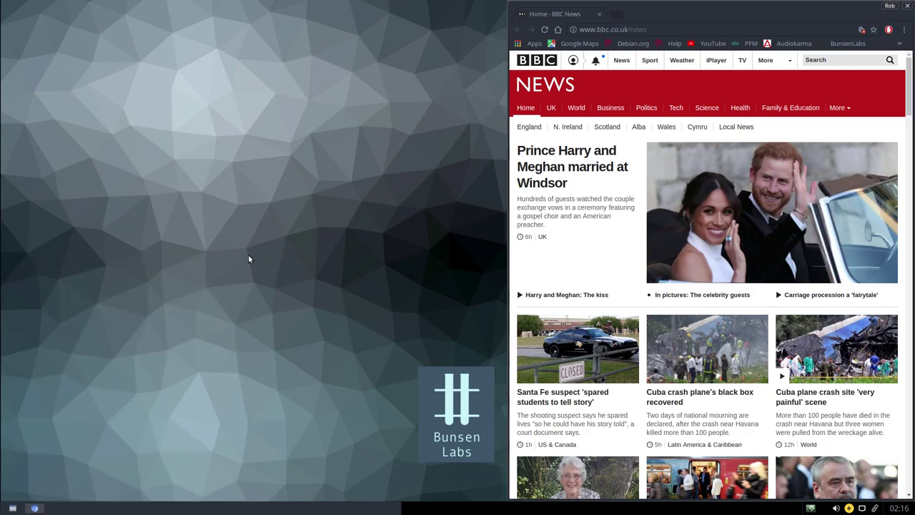
{"action": "left_click_drag", "start_coordinate": [807, 11], "coordinate": [484, 27]}
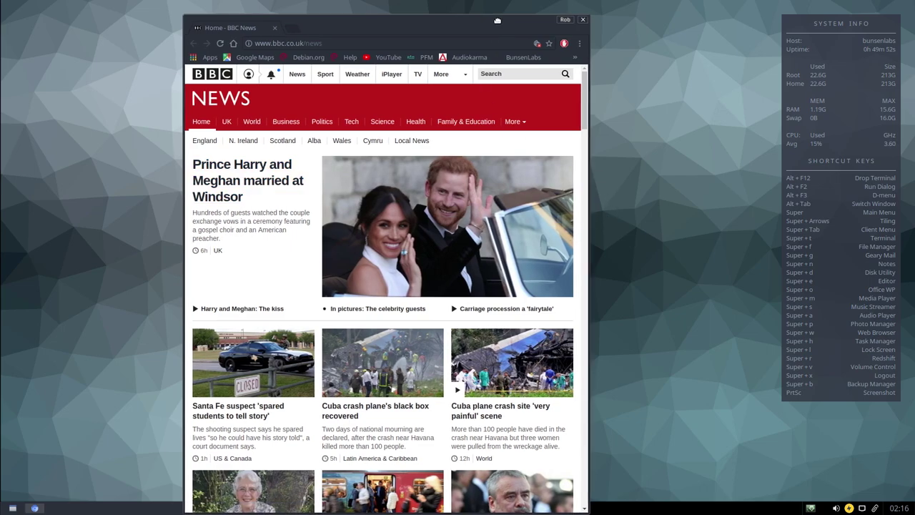
Shift the BBC News browser window slightly across the desktop and close it
{"action": "left_click_drag", "start_coordinate": [502, 30], "coordinate": [493, 29]}
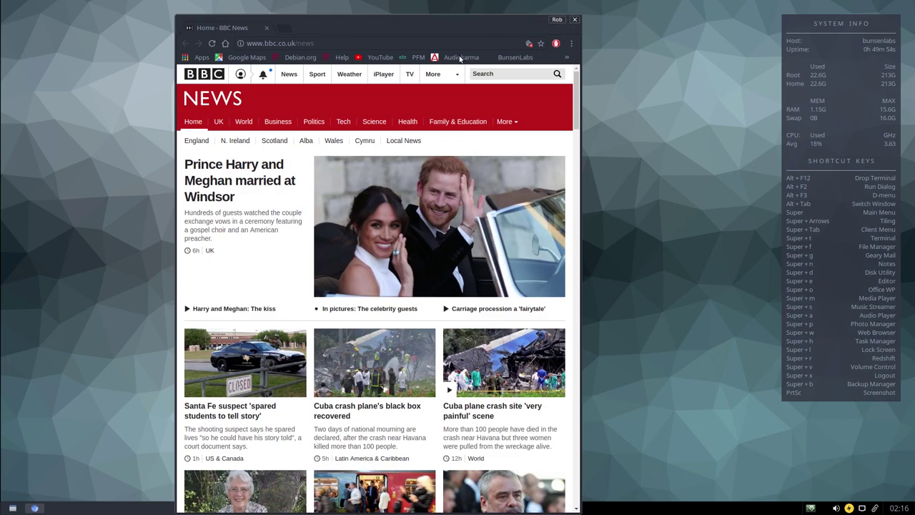
{"action": "left_click", "coordinate": [575, 21]}
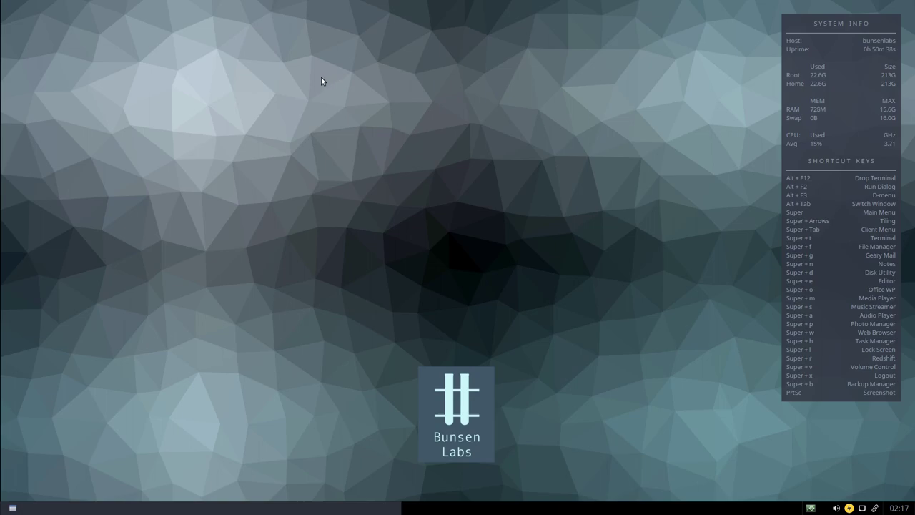
Launch the web browser from the desktop's main menu and maximise its window
{"action": "right_click", "coordinate": [255, 68]}
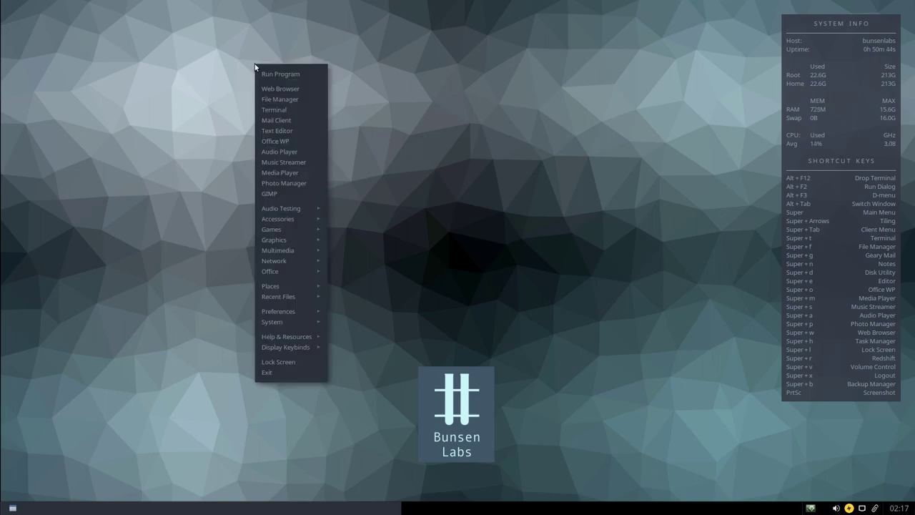
{"action": "left_click", "coordinate": [281, 89]}
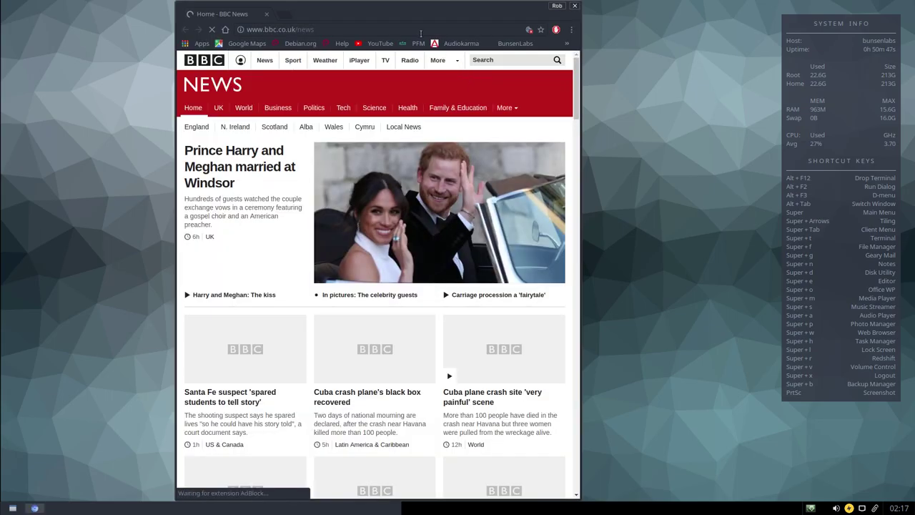
{"action": "double_click", "coordinate": [420, 10]}
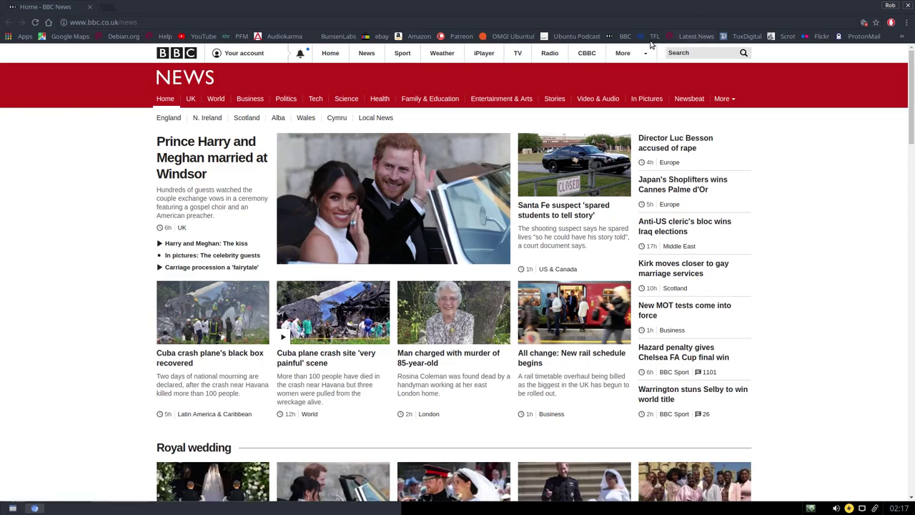
Open the bookmarked BunsenLabs website and look through its About page, from the defining features to the press coverage
{"action": "left_click", "coordinate": [336, 38]}
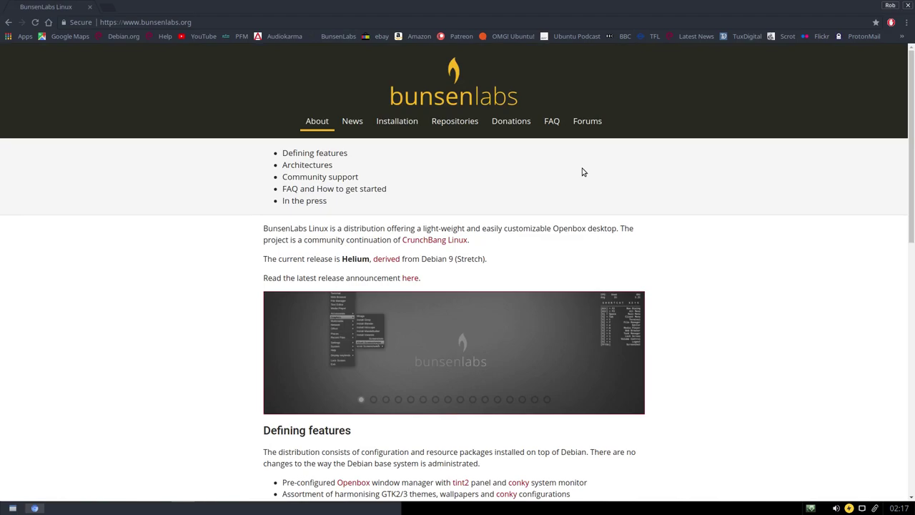
{"action": "scroll", "coordinate": [579, 224], "scroll_direction": "down", "scroll_amount": 5}
{"action": "scroll", "coordinate": [569, 261], "scroll_direction": "down", "scroll_amount": 5}
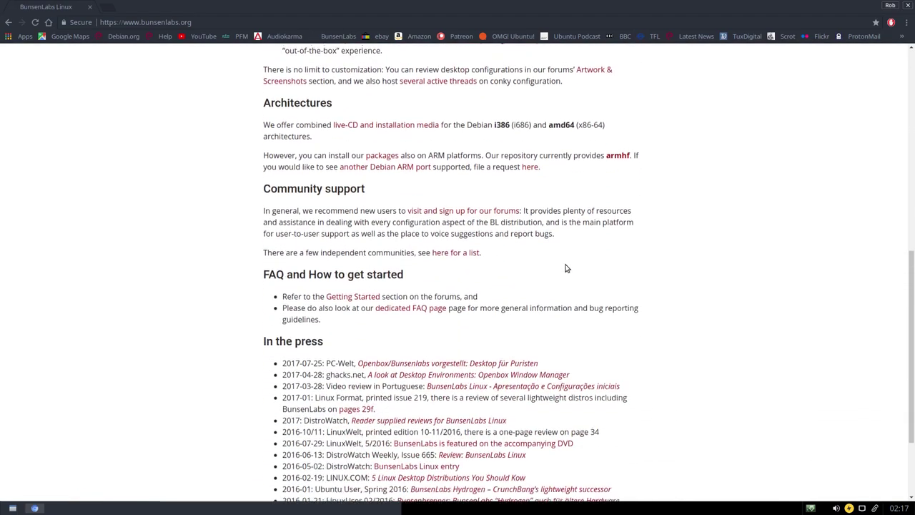
{"action": "scroll", "coordinate": [566, 274], "scroll_direction": "up", "scroll_amount": 13}
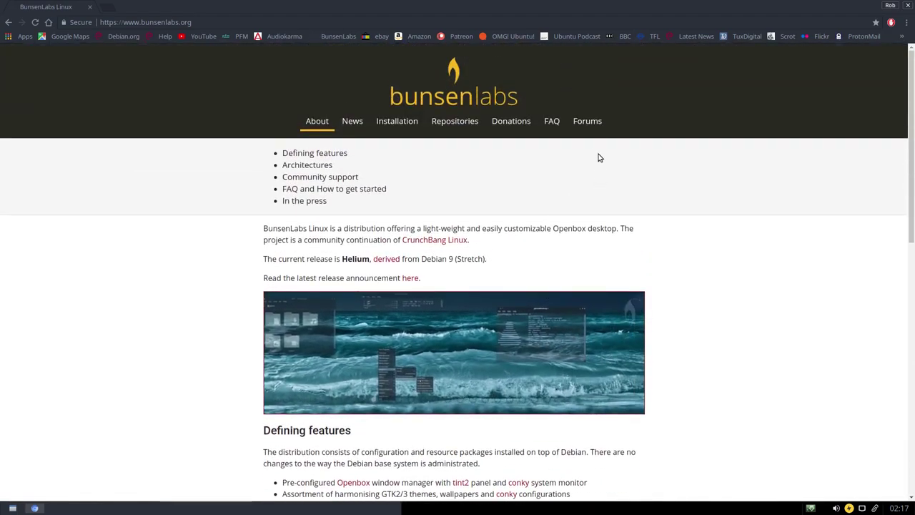
Open the BunsenLabs forums, look through the forum index from Documentation to the Userland sections, and close the browser
{"action": "left_click", "coordinate": [588, 127]}
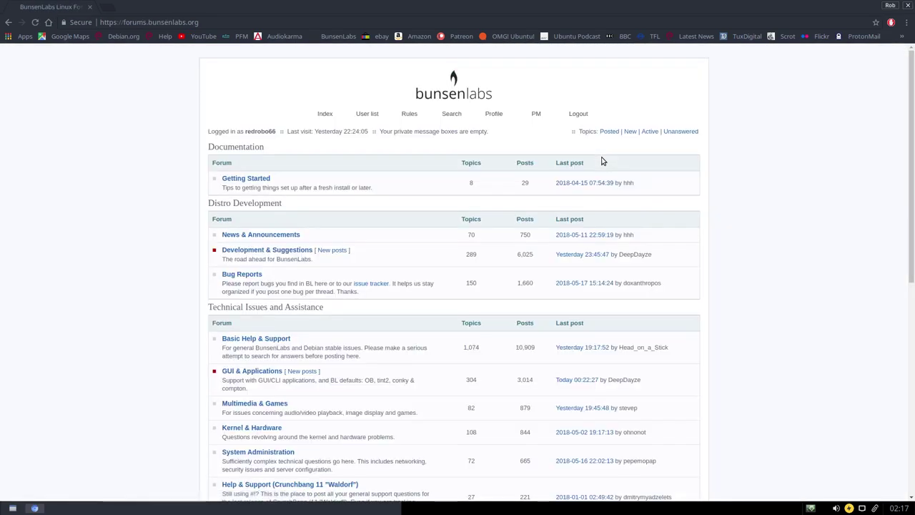
{"action": "scroll", "coordinate": [732, 341], "scroll_direction": "down", "scroll_amount": 1}
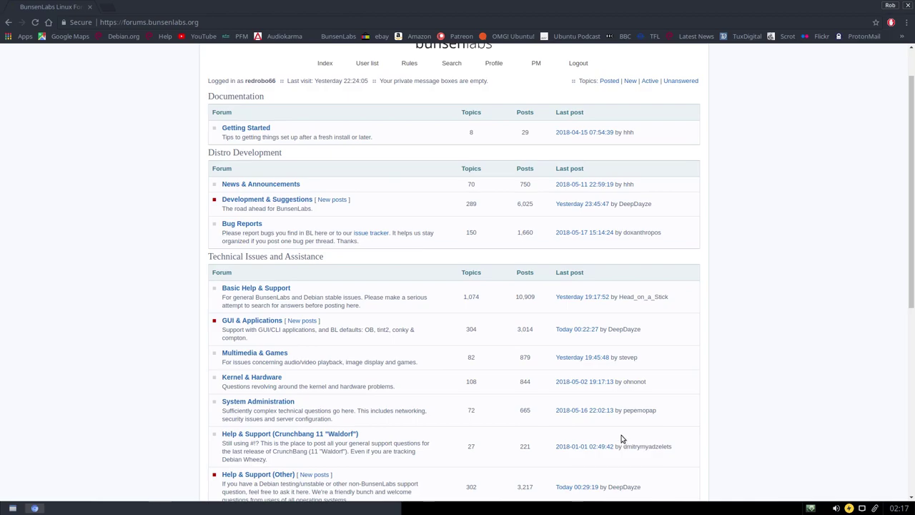
{"action": "scroll", "coordinate": [593, 202], "scroll_direction": "up", "scroll_amount": 1}
{"action": "scroll", "coordinate": [592, 203], "scroll_direction": "down", "scroll_amount": 3}
{"action": "scroll", "coordinate": [590, 213], "scroll_direction": "down", "scroll_amount": 4}
{"action": "scroll", "coordinate": [591, 213], "scroll_direction": "up", "scroll_amount": 5}
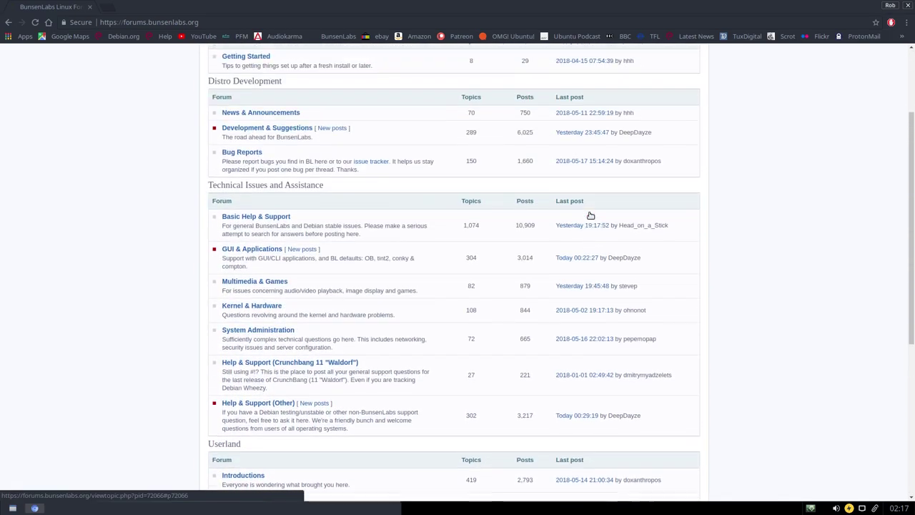
{"action": "scroll", "coordinate": [591, 216], "scroll_direction": "up", "scroll_amount": 3}
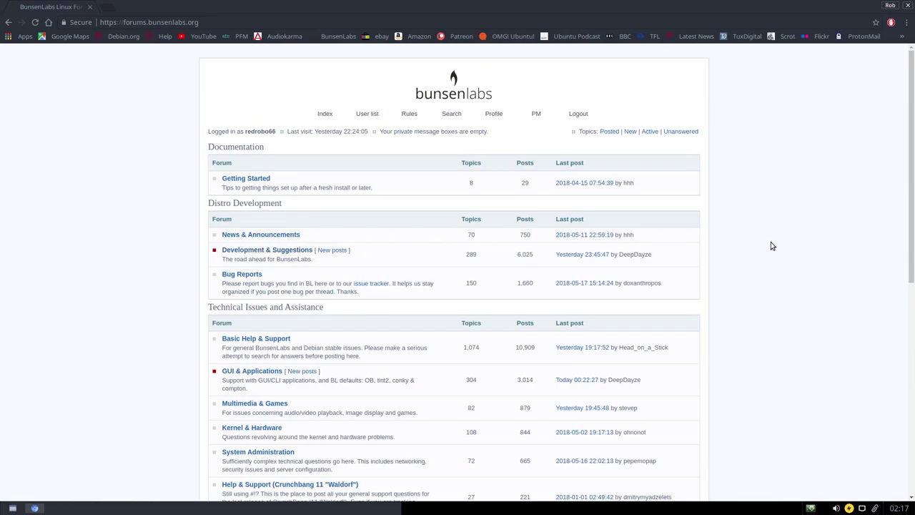
{"action": "scroll", "coordinate": [726, 270], "scroll_direction": "down", "scroll_amount": 4}
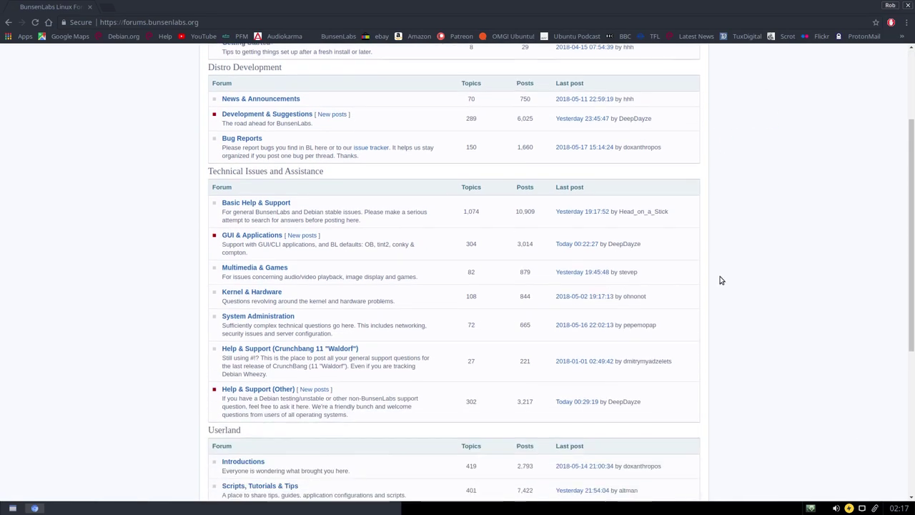
{"action": "scroll", "coordinate": [720, 286], "scroll_direction": "down", "scroll_amount": 3}
{"action": "scroll", "coordinate": [718, 286], "scroll_direction": "up", "scroll_amount": 6}
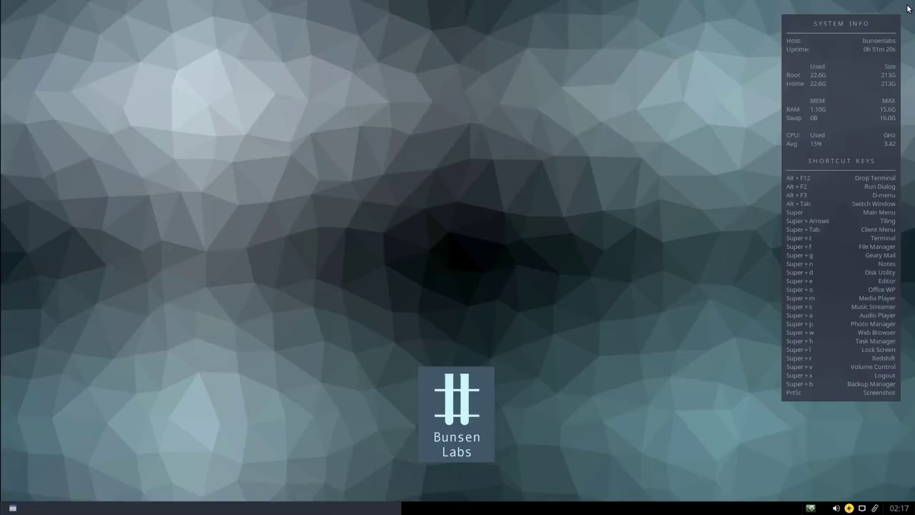
{"action": "left_click", "coordinate": [909, 6]}
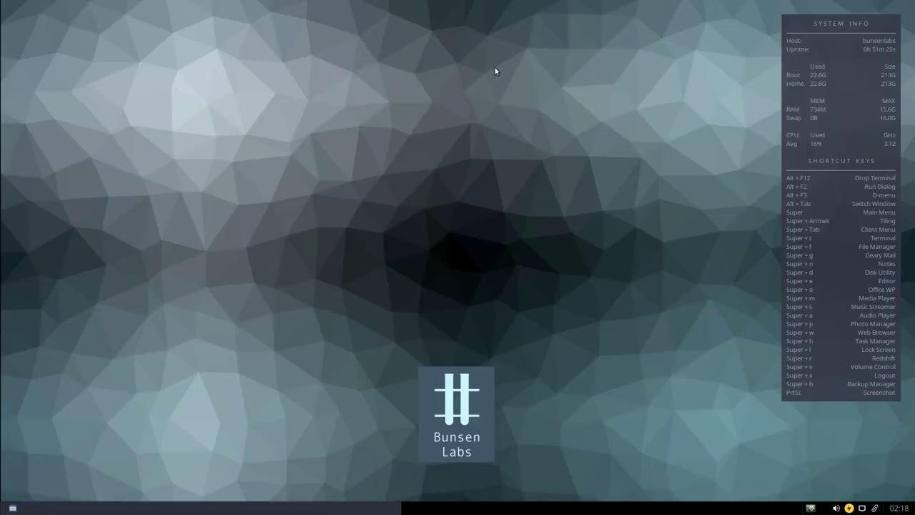